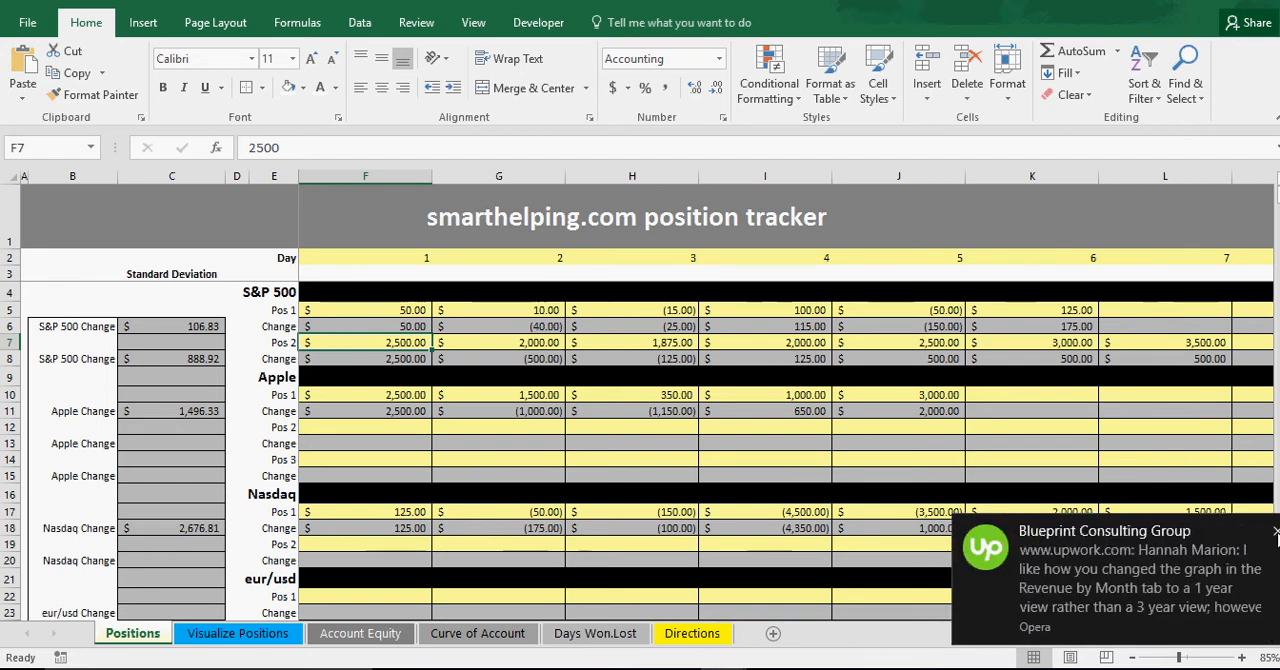
Examine how the Positions sheet is laid out, from the S&P 500 section down to the Google section.
click(1278, 534)
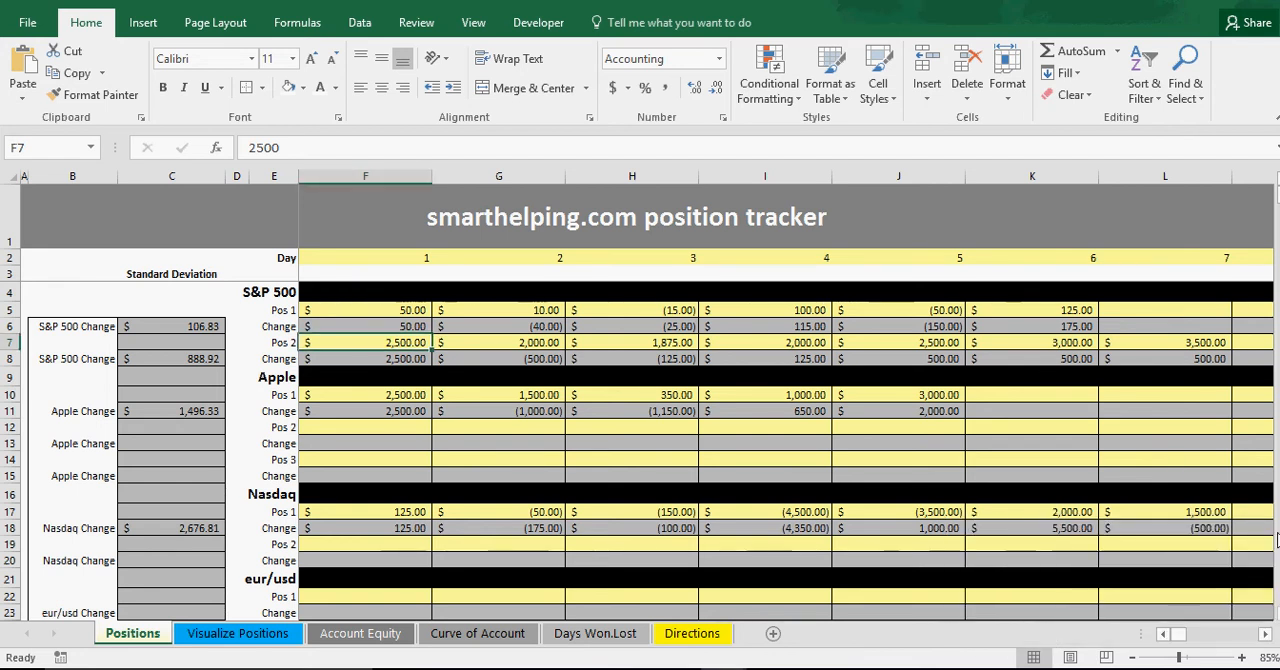
click(379, 315)
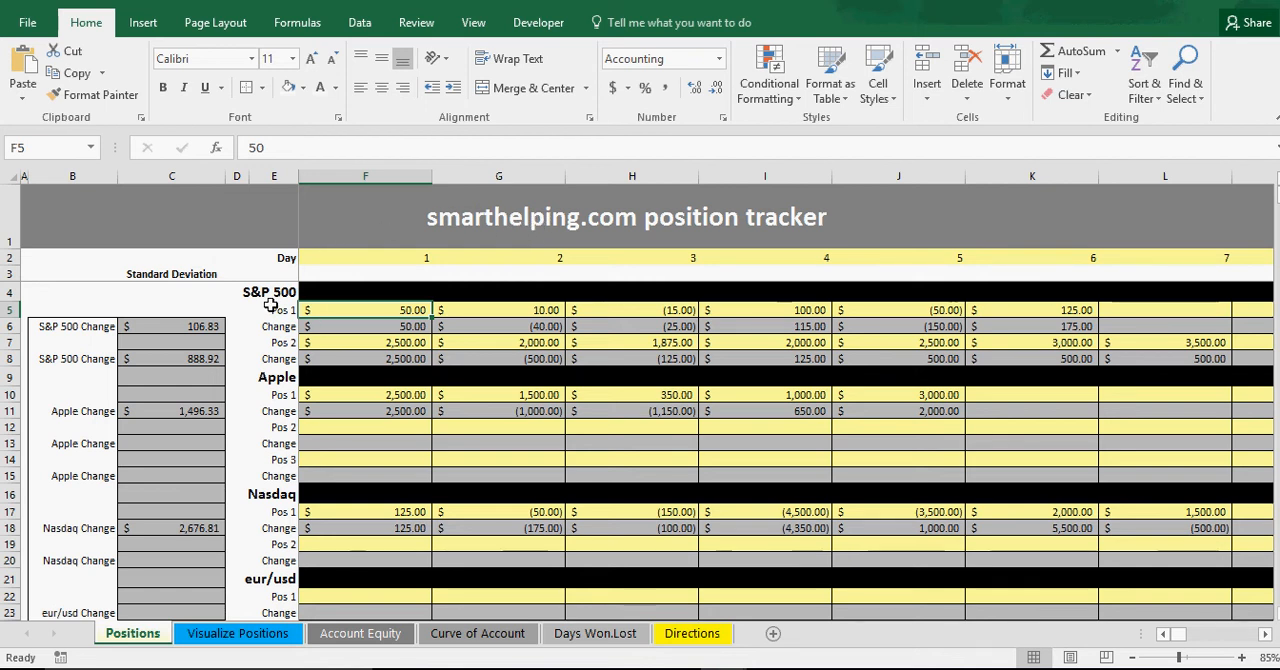
scroll(275, 376, down, 5)
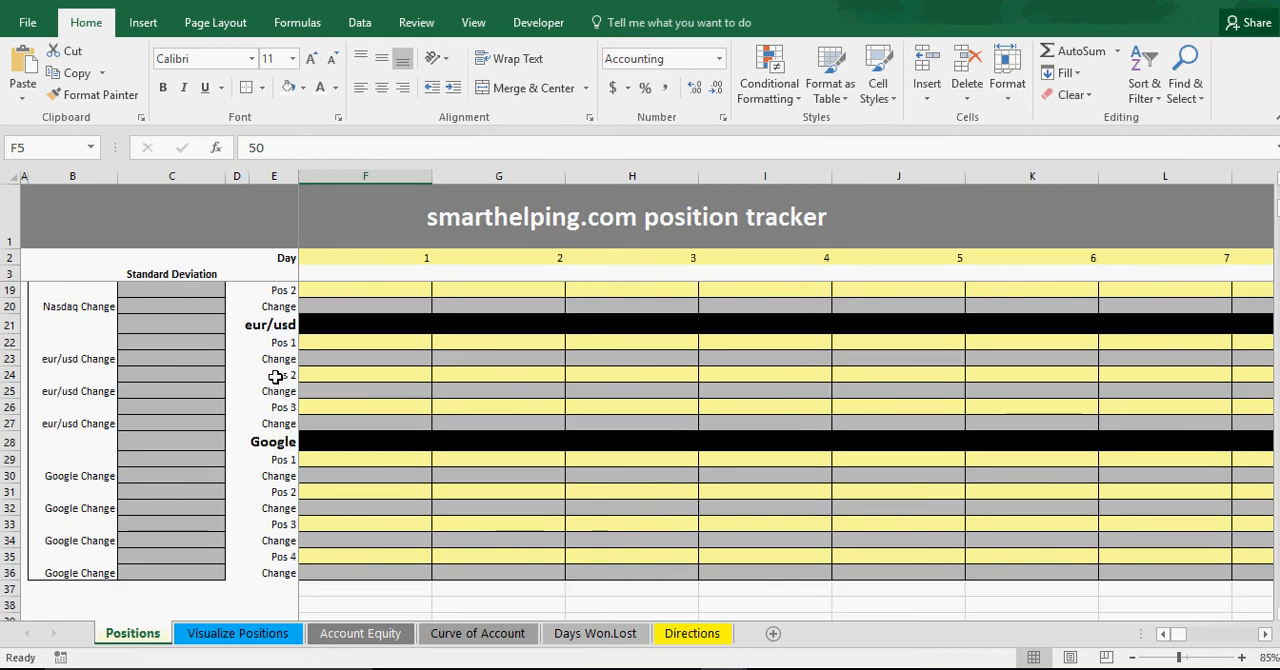
scroll(275, 378, down, 1)
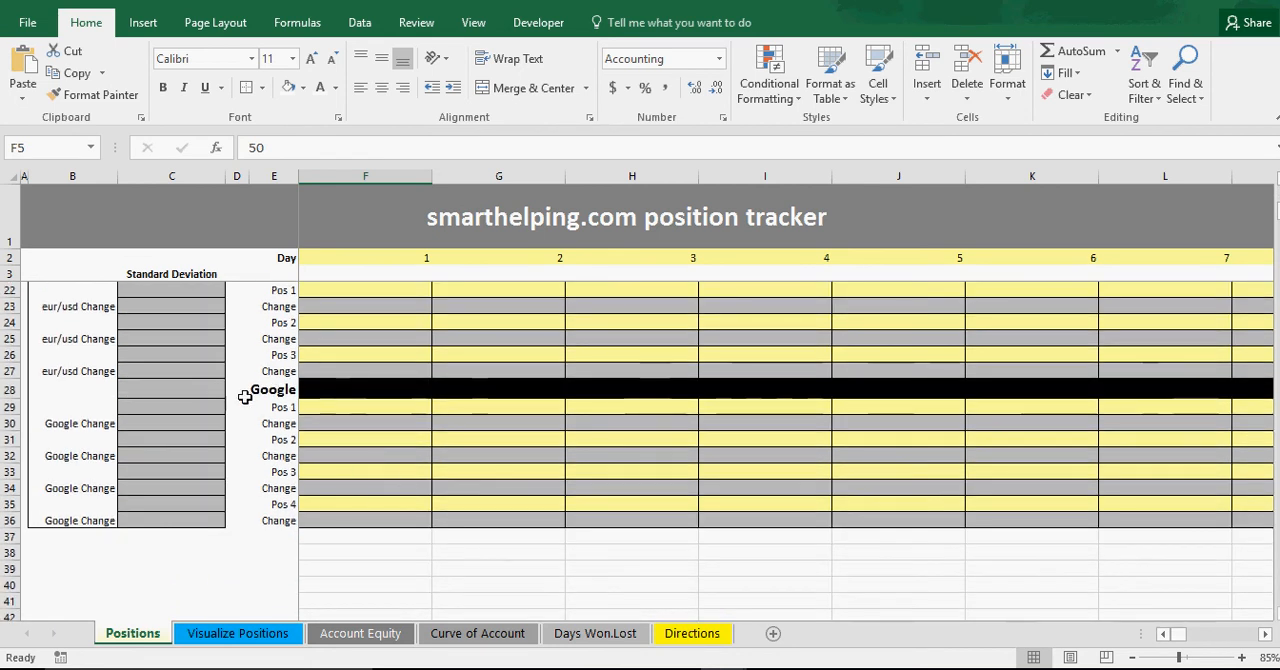
scroll(400, 483, up, 6)
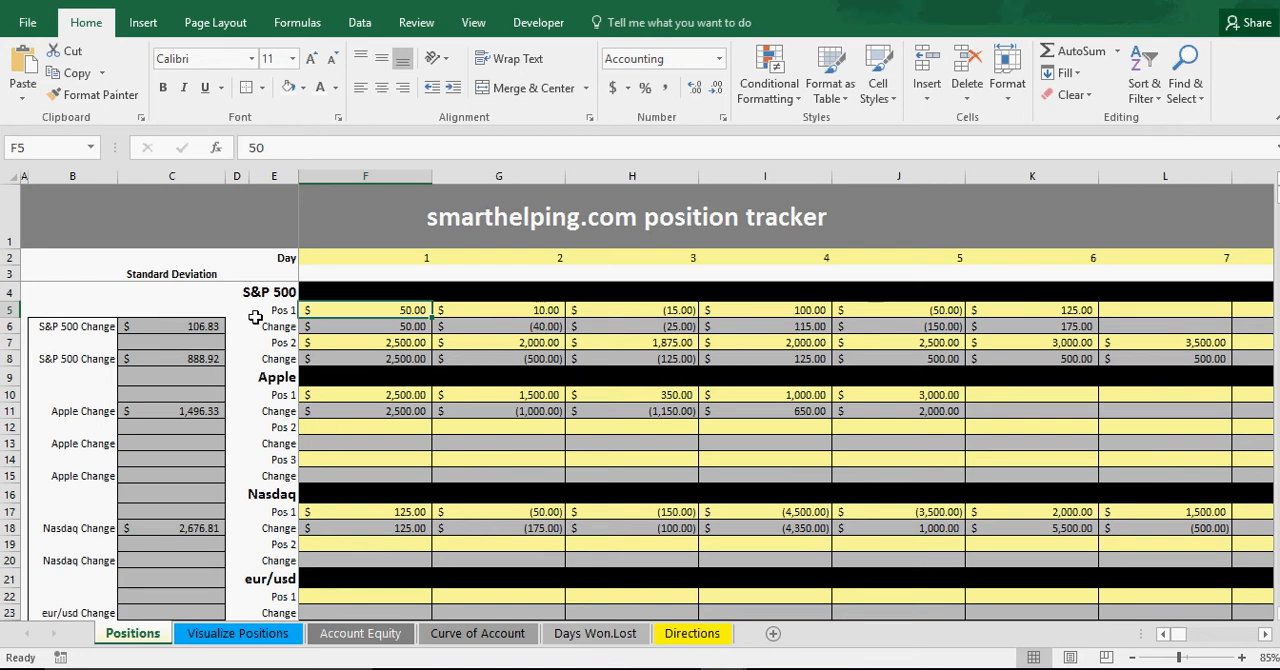
scroll(268, 390, down, 2)
scroll(268, 390, down, 4)
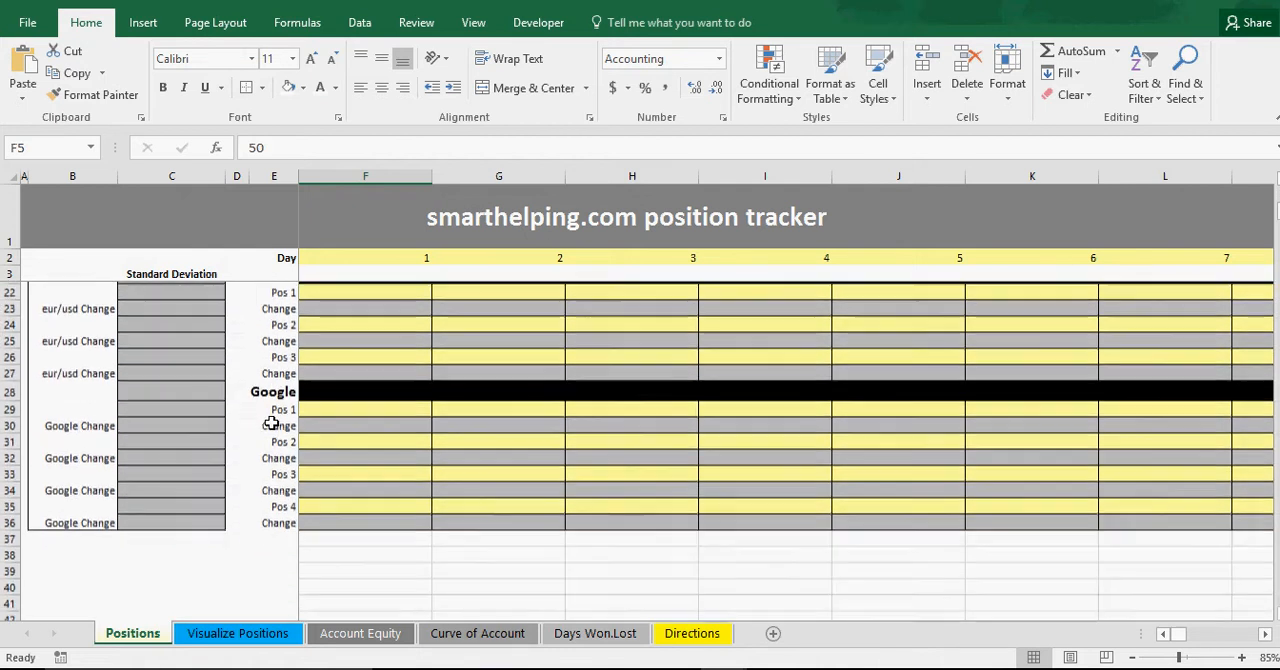
scroll(272, 420, up, 6)
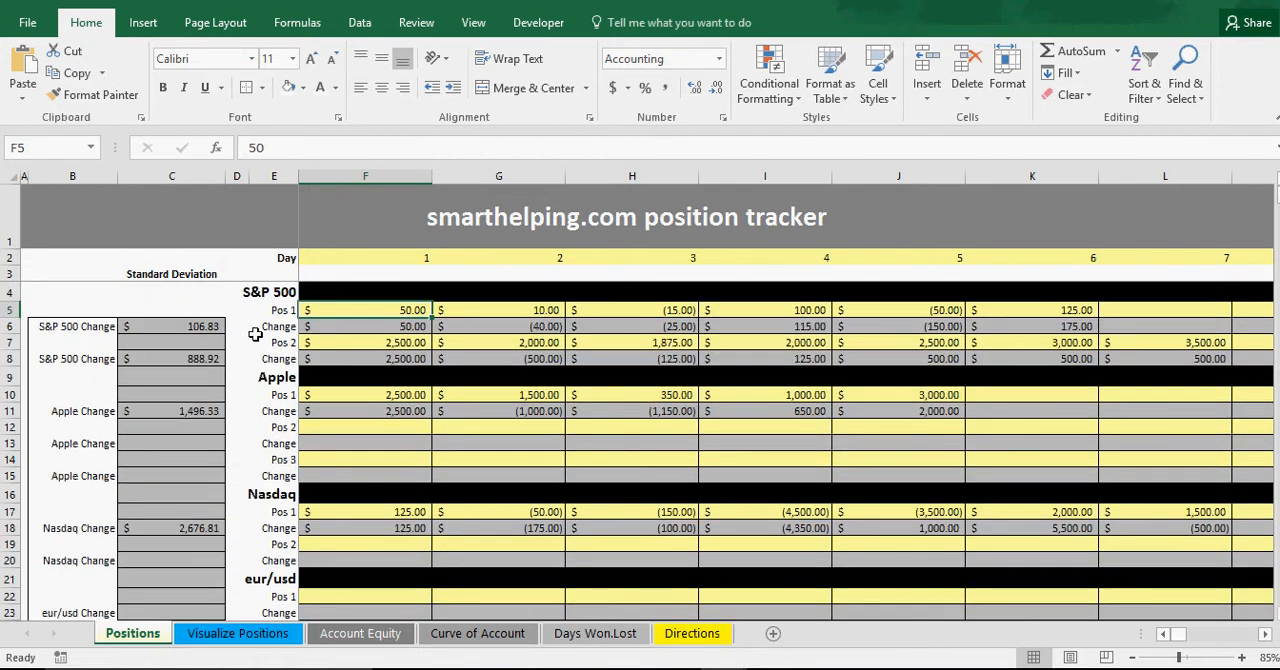
Review the instrument headings and the position and change row labels beneath each one.
click(279, 311)
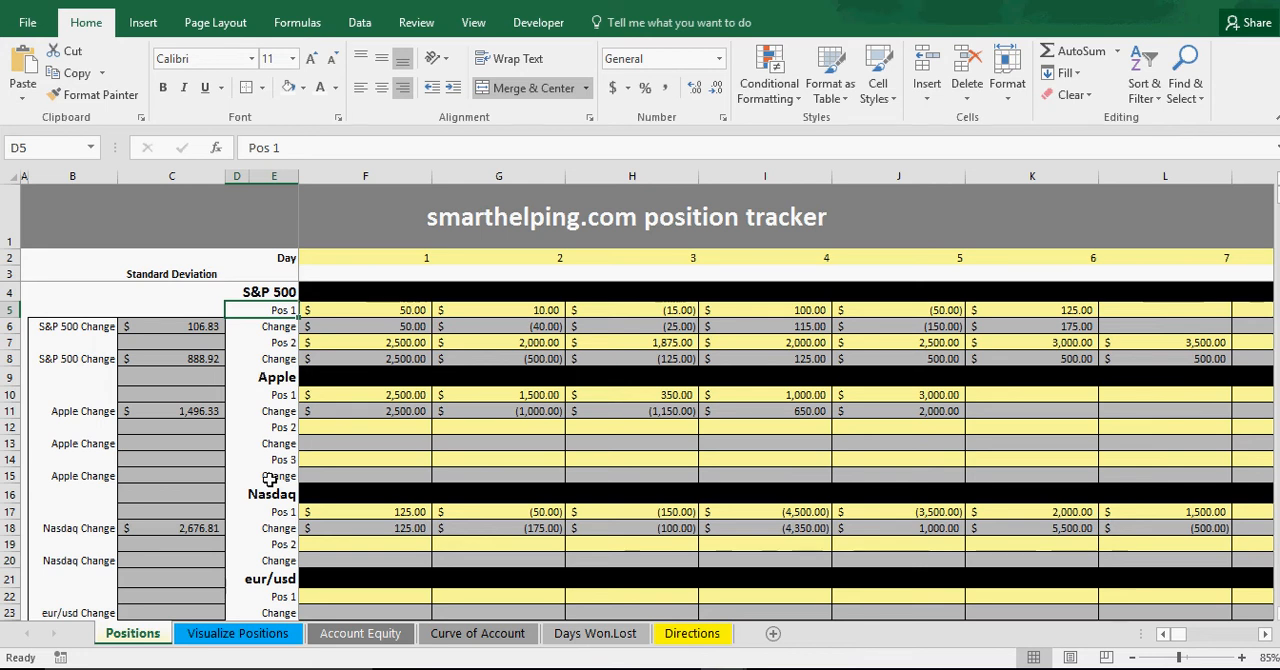
scroll(260, 432, down, 3)
scroll(255, 425, down, 3)
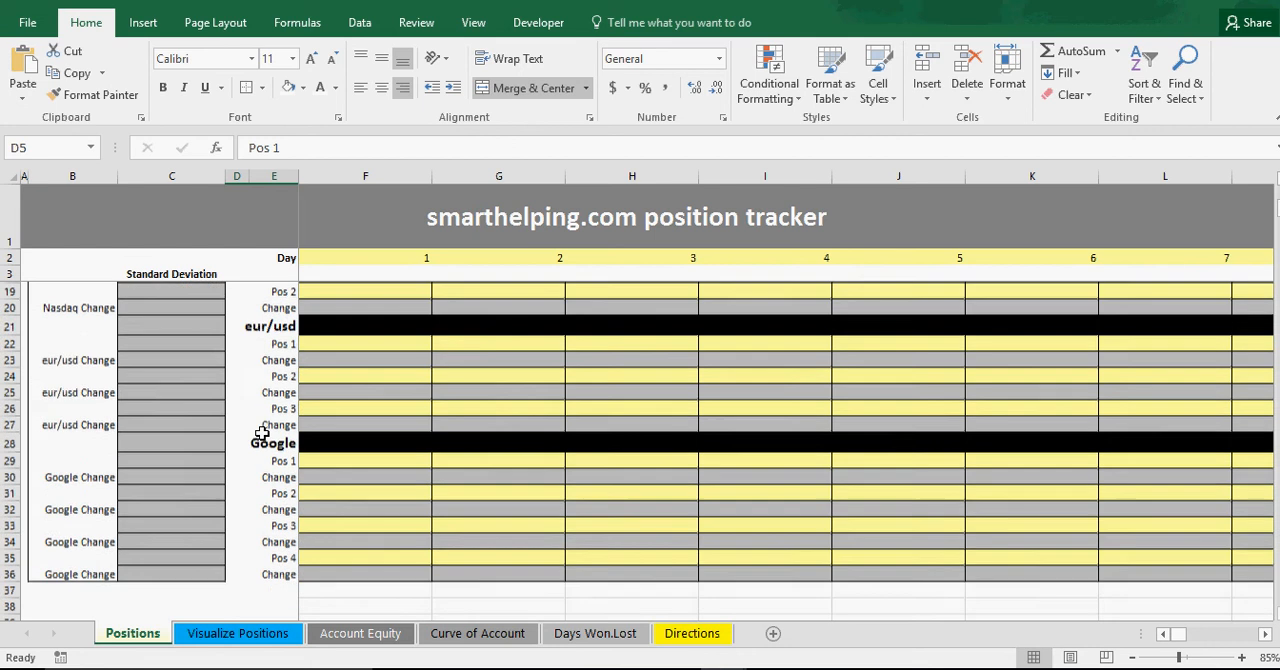
scroll(327, 460, up, 3)
scroll(327, 460, up, 3)
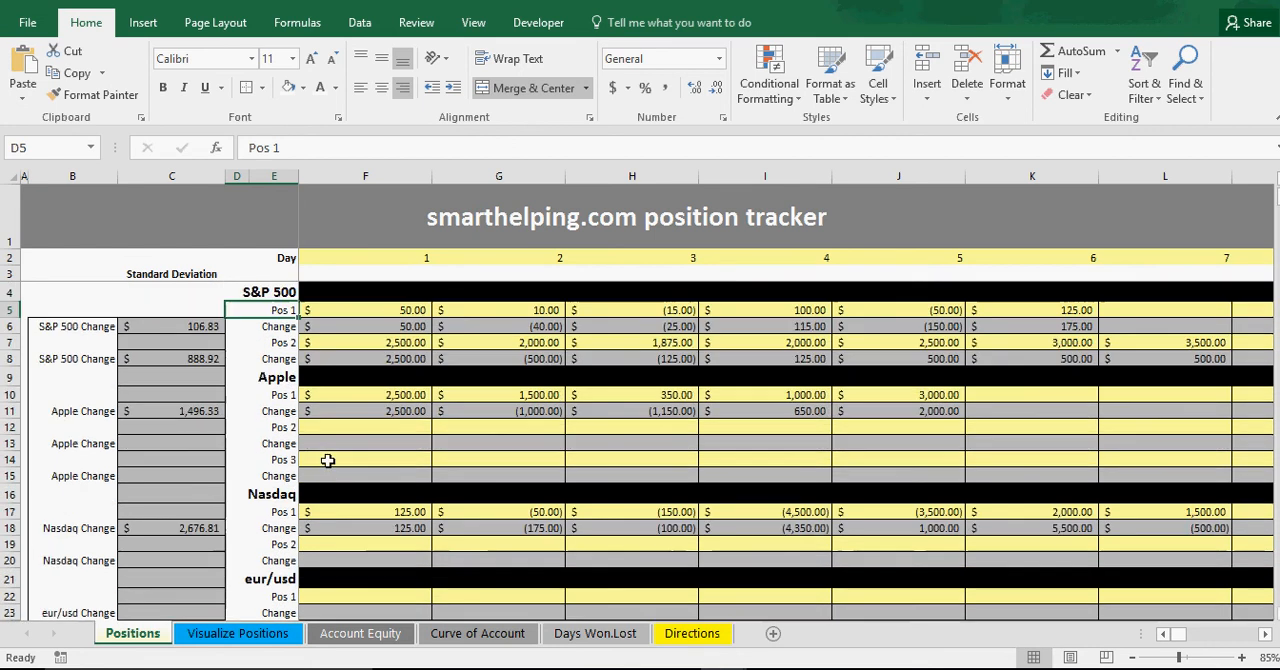
scroll(280, 382, down, 3)
scroll(274, 382, down, 2)
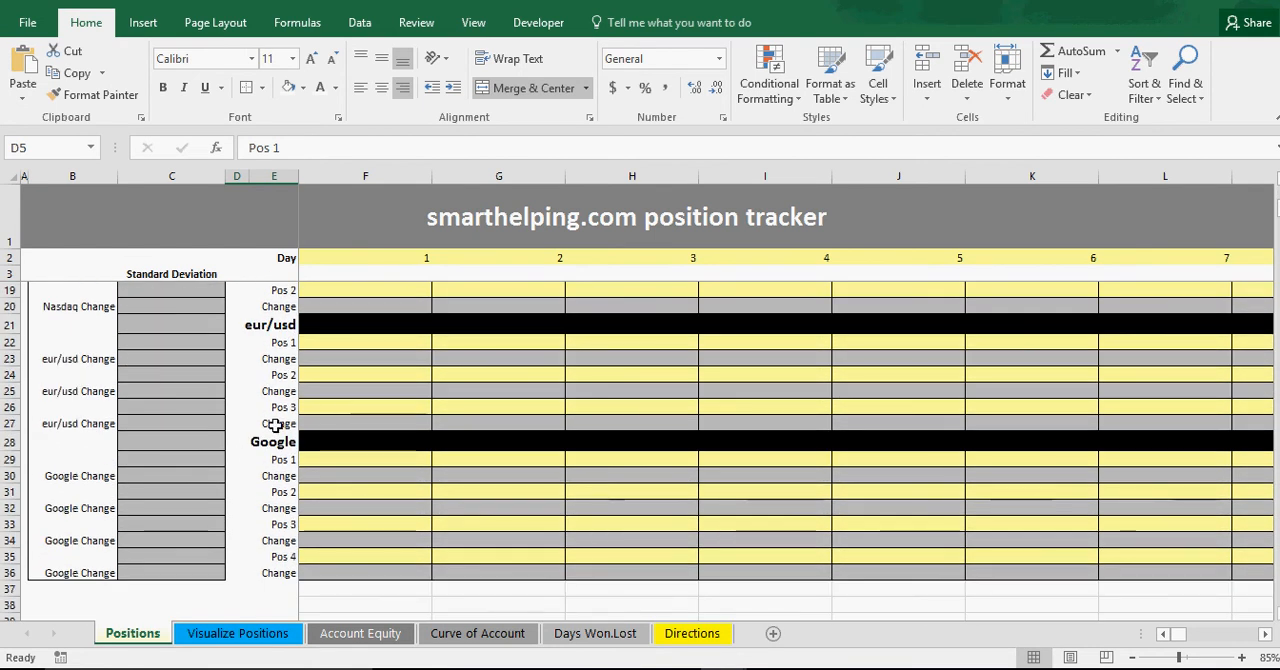
scroll(254, 540, up, 5)
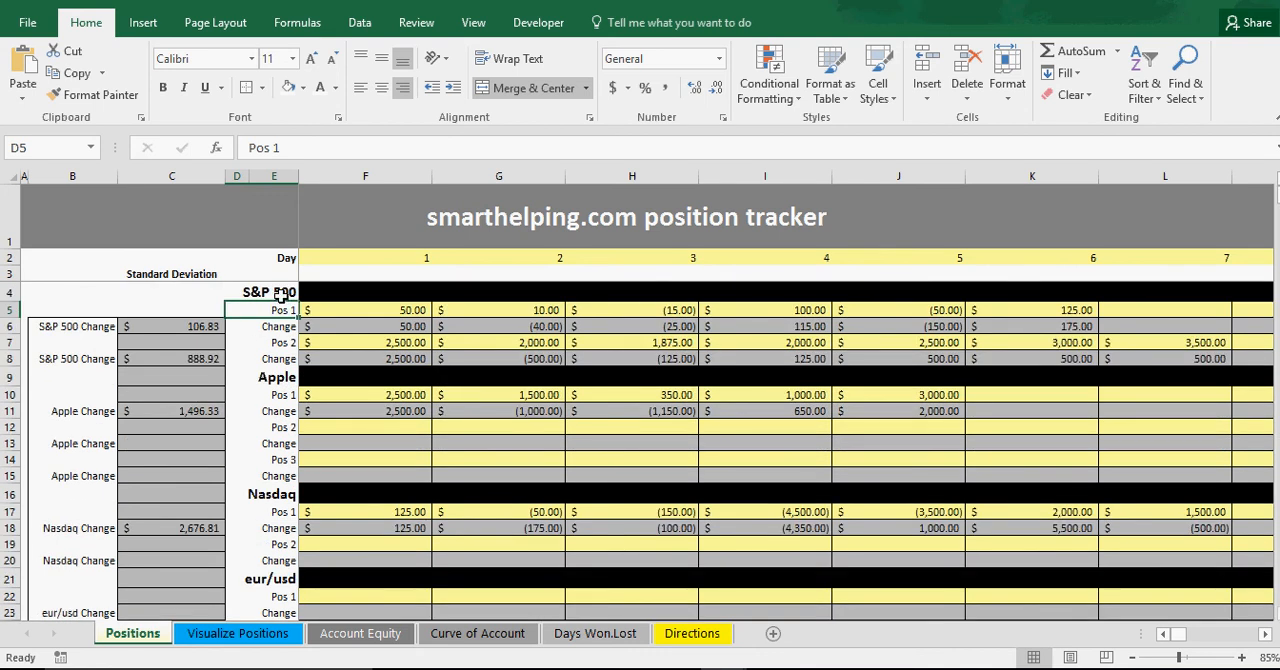
click(272, 292)
click(272, 377)
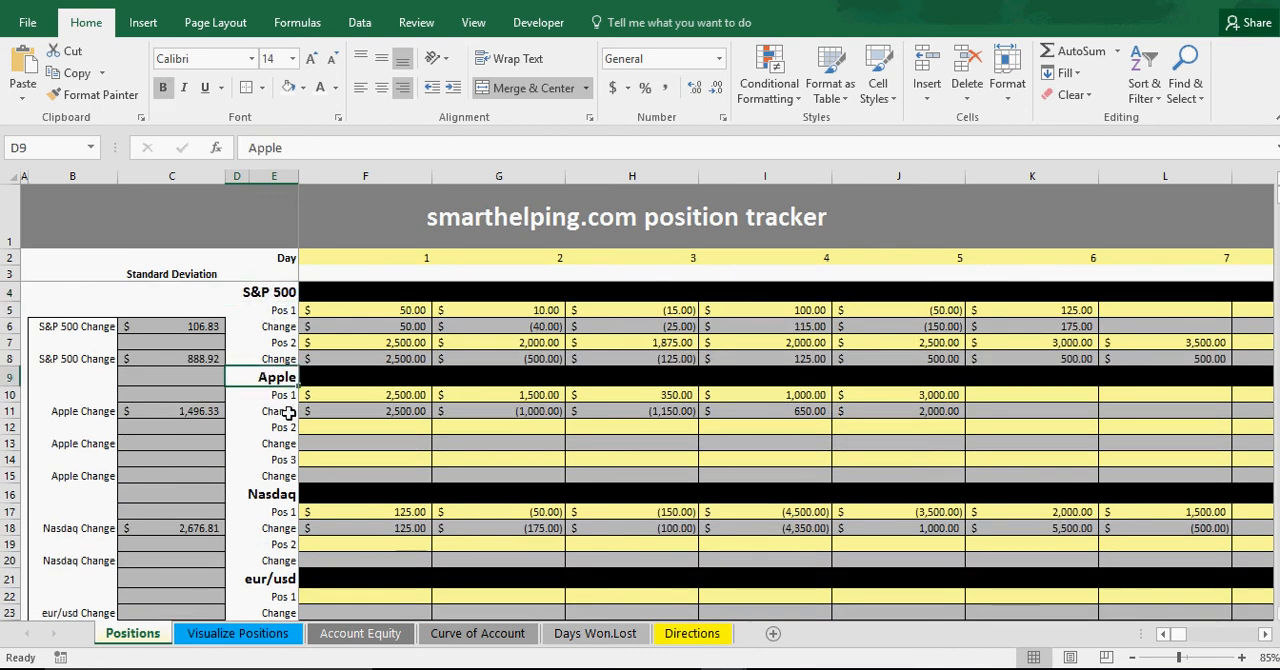
scroll(275, 500, down, 6)
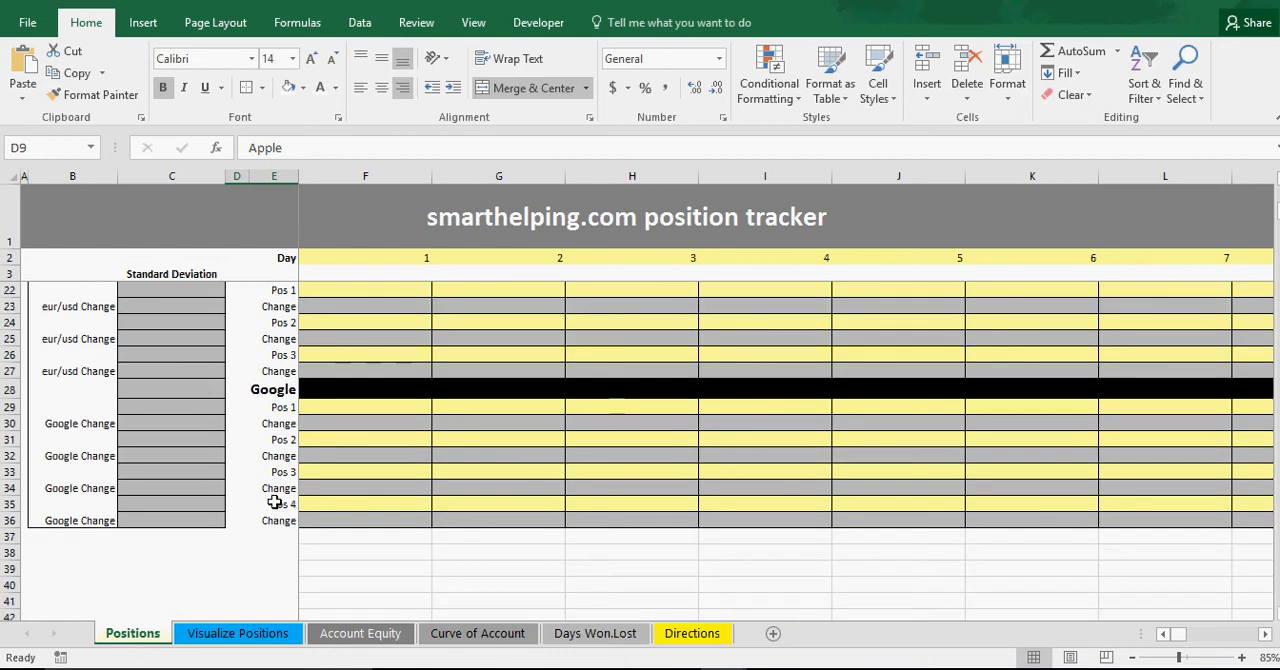
scroll(275, 502, up, 6)
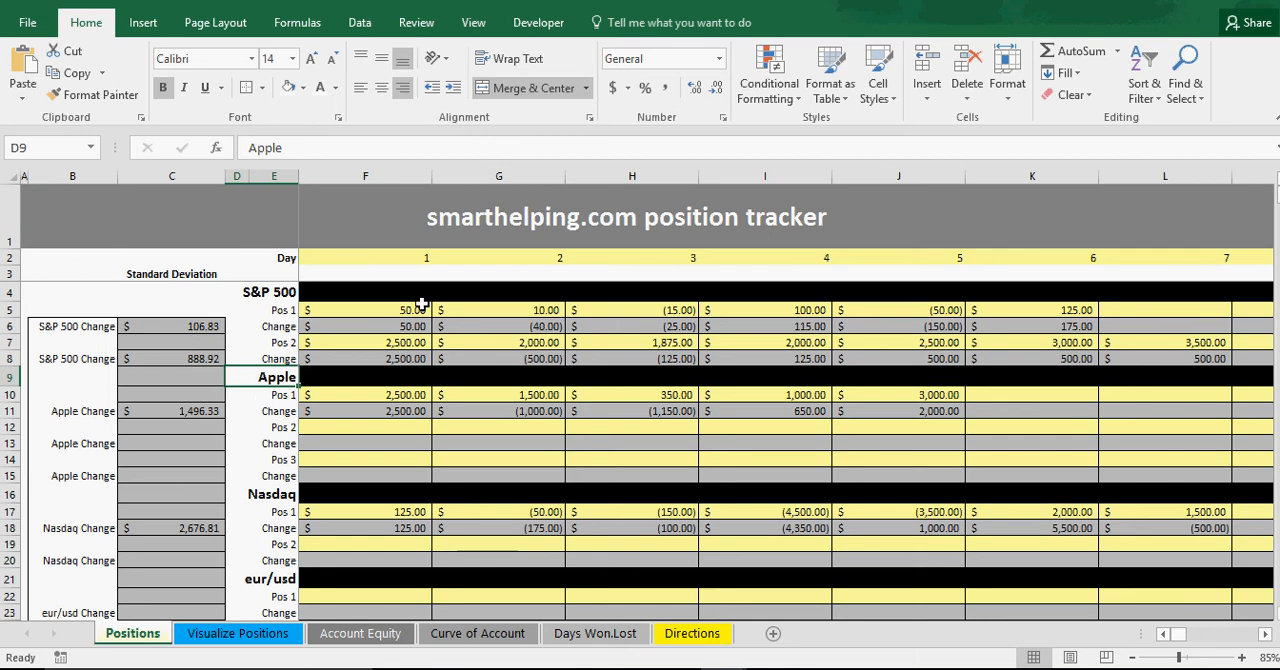
Inspect the daily values recorded for S&P 500 Pos 1 from day 1 through day 6.
click(365, 310)
click(496, 310)
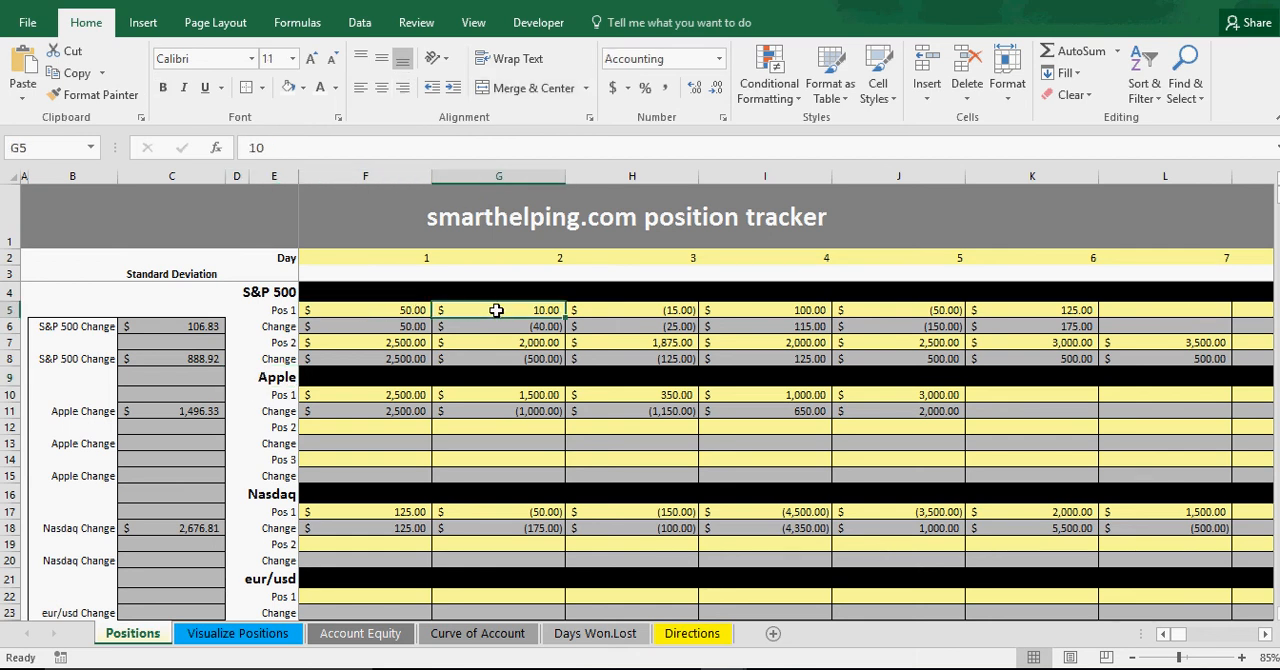
click(634, 311)
click(778, 311)
click(882, 312)
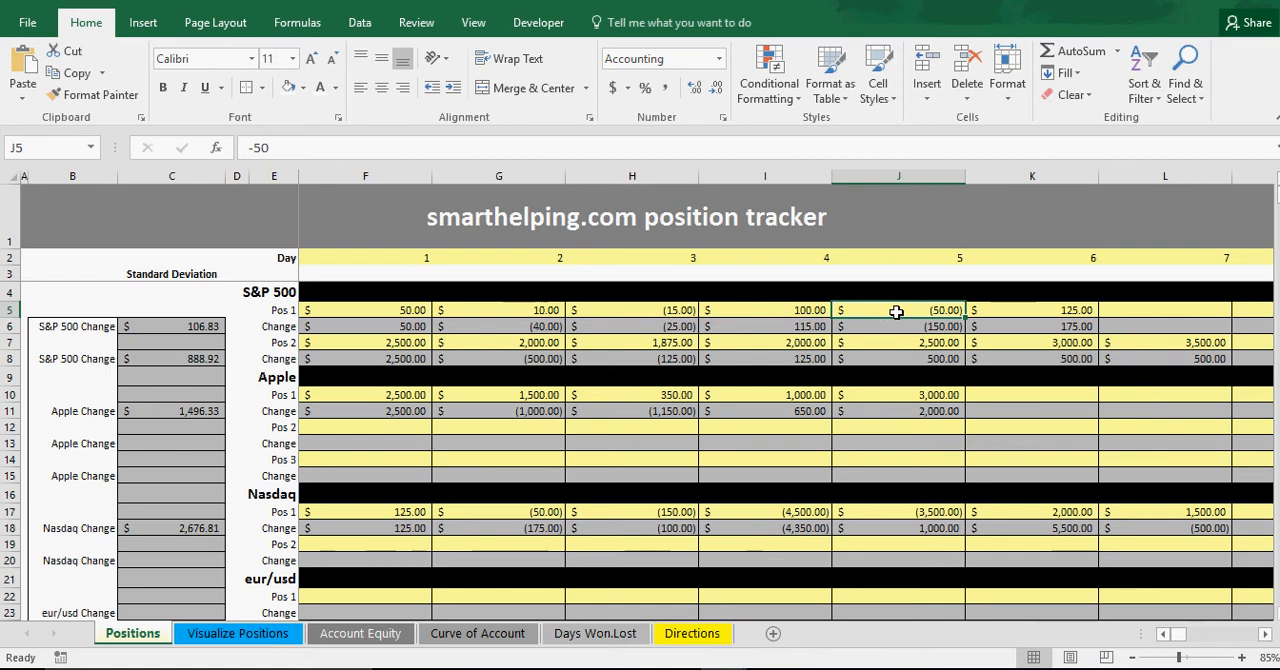
click(1020, 312)
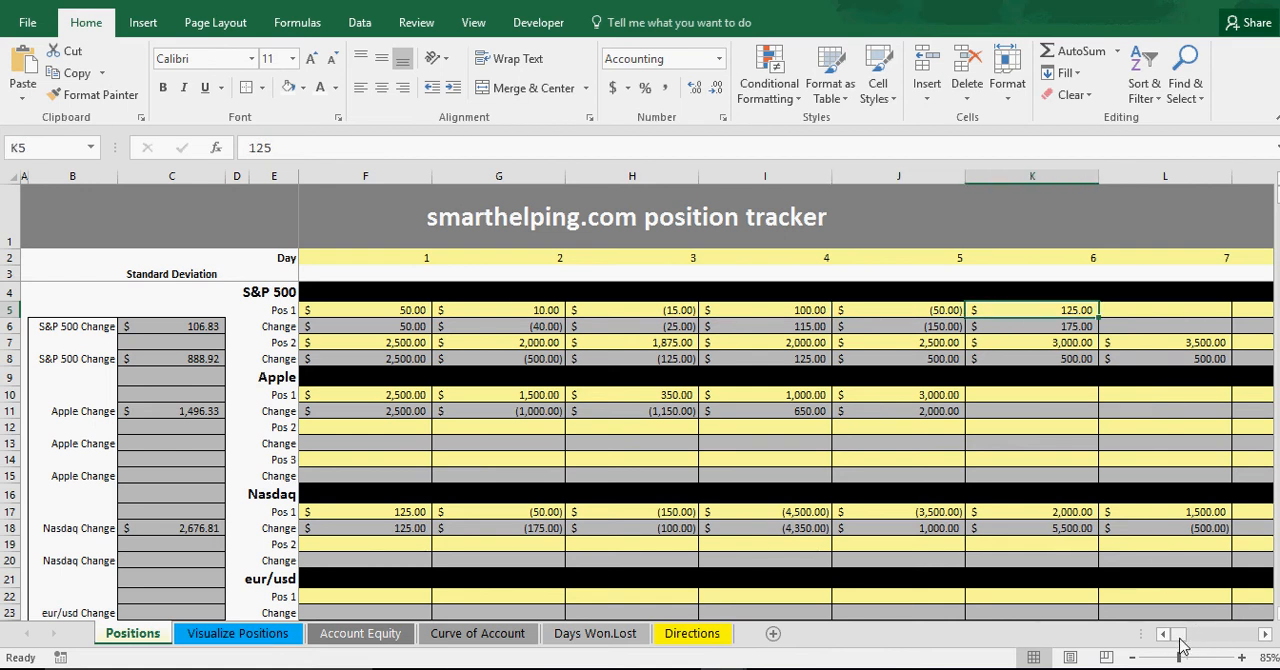
click(371, 310)
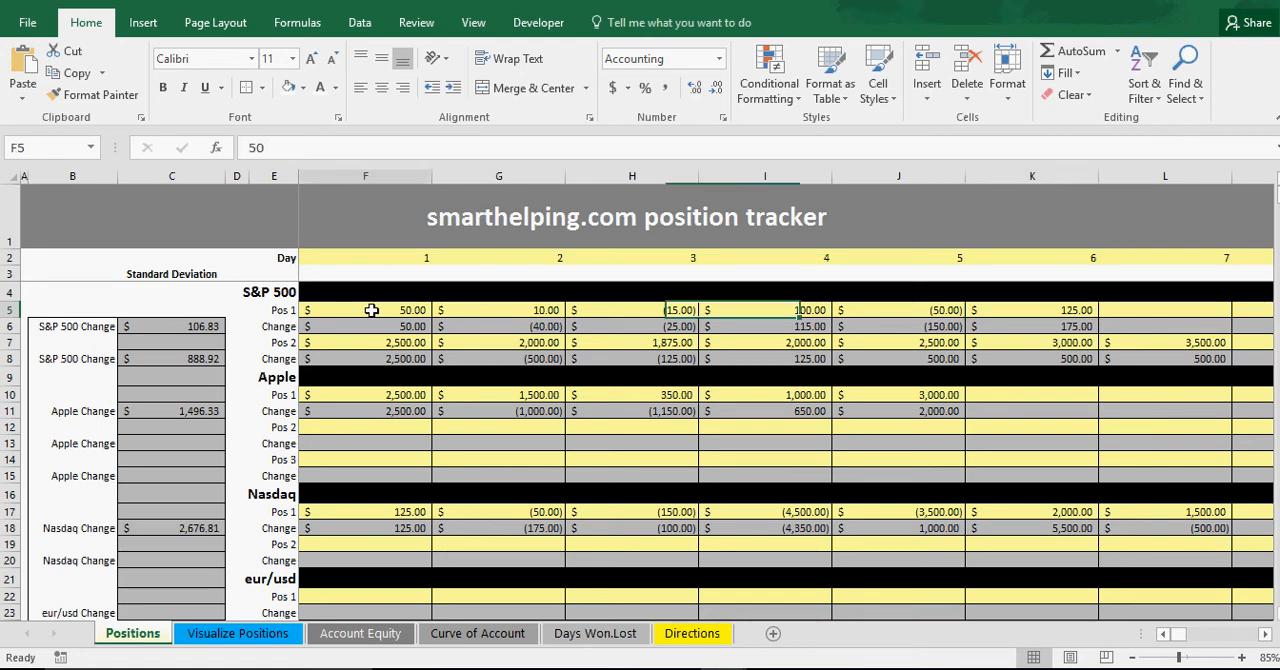
click(483, 311)
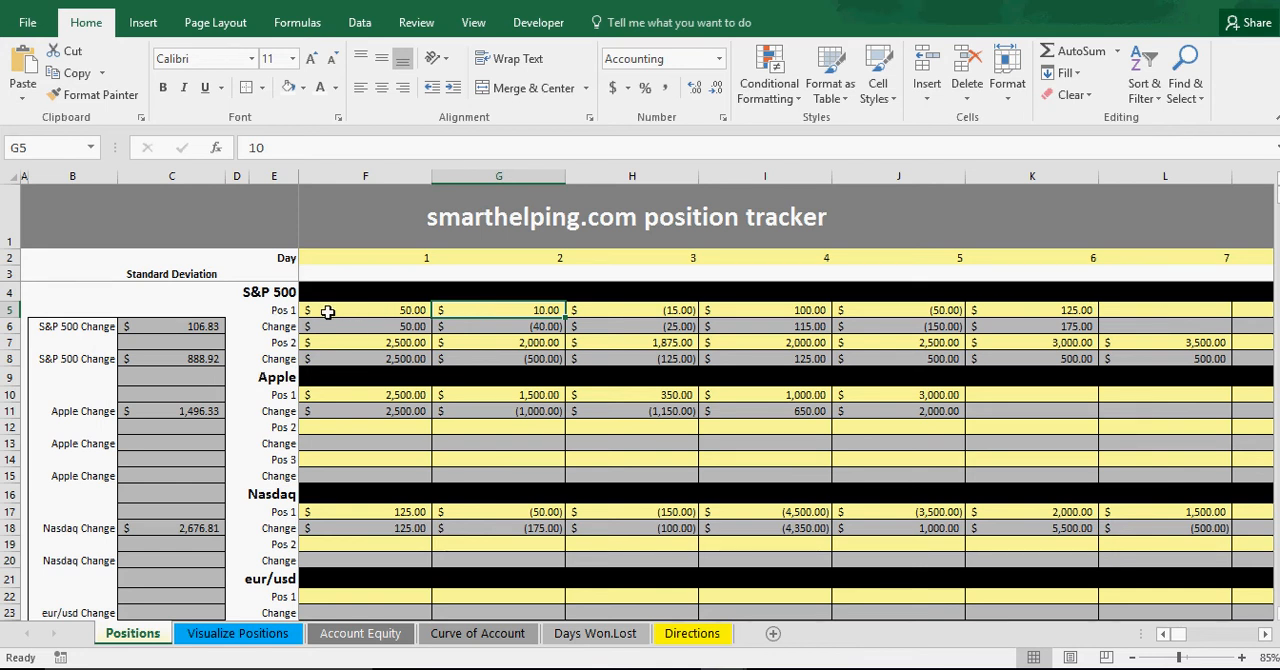
click(607, 310)
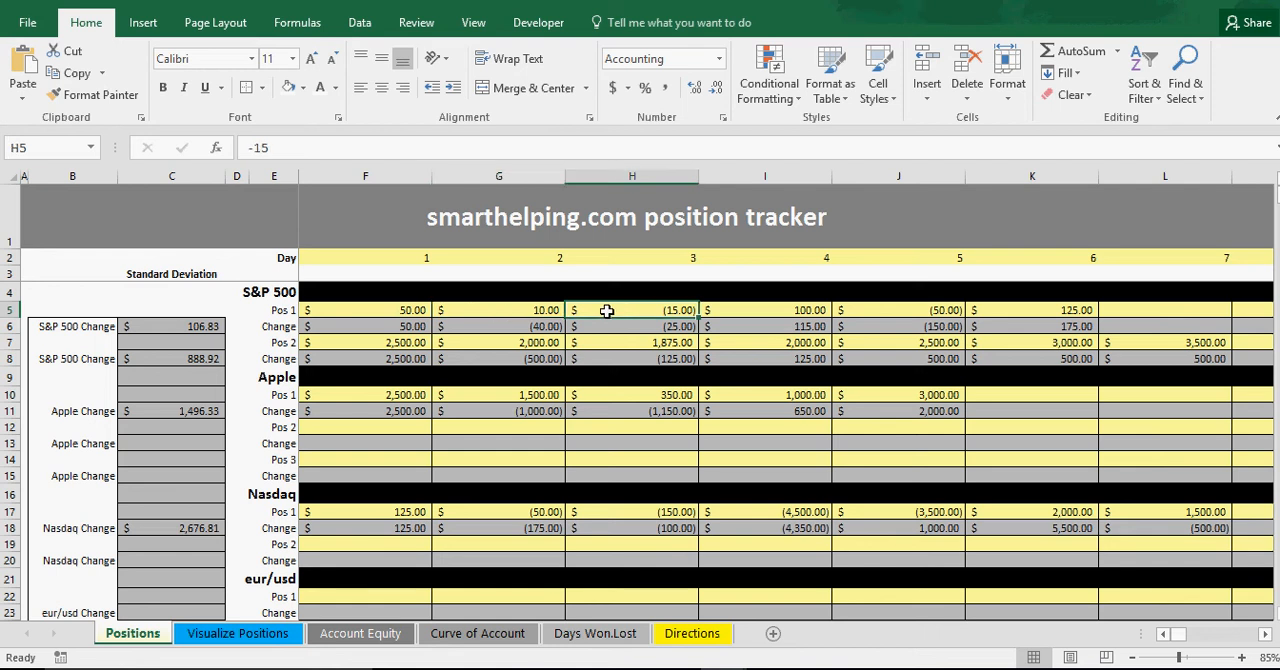
click(770, 311)
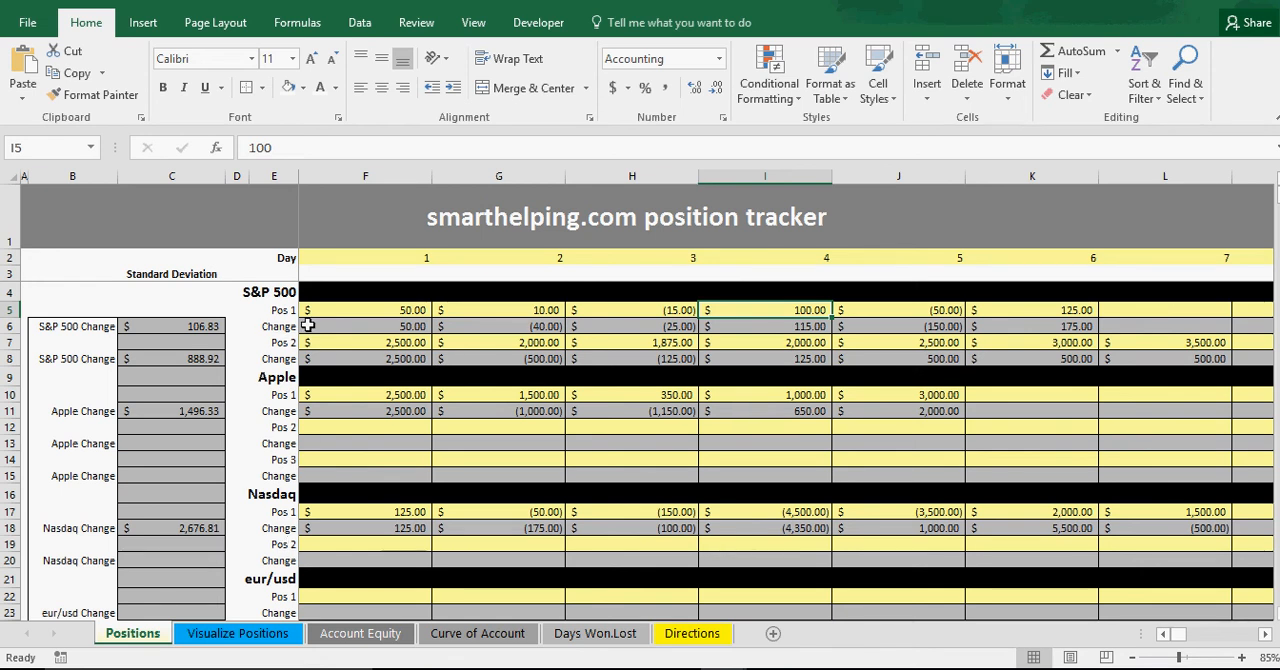
Set the S&P 500 Pos 1 value for day 1 to -15000.
click(384, 309)
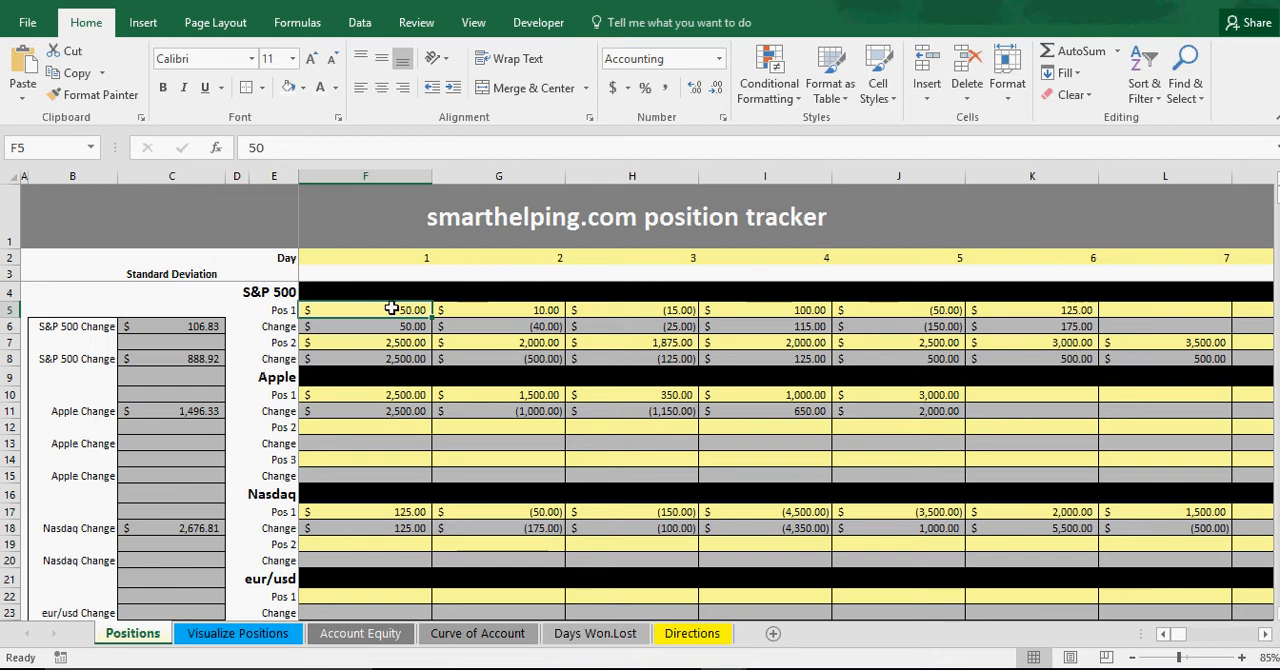
key(ctrl+c)
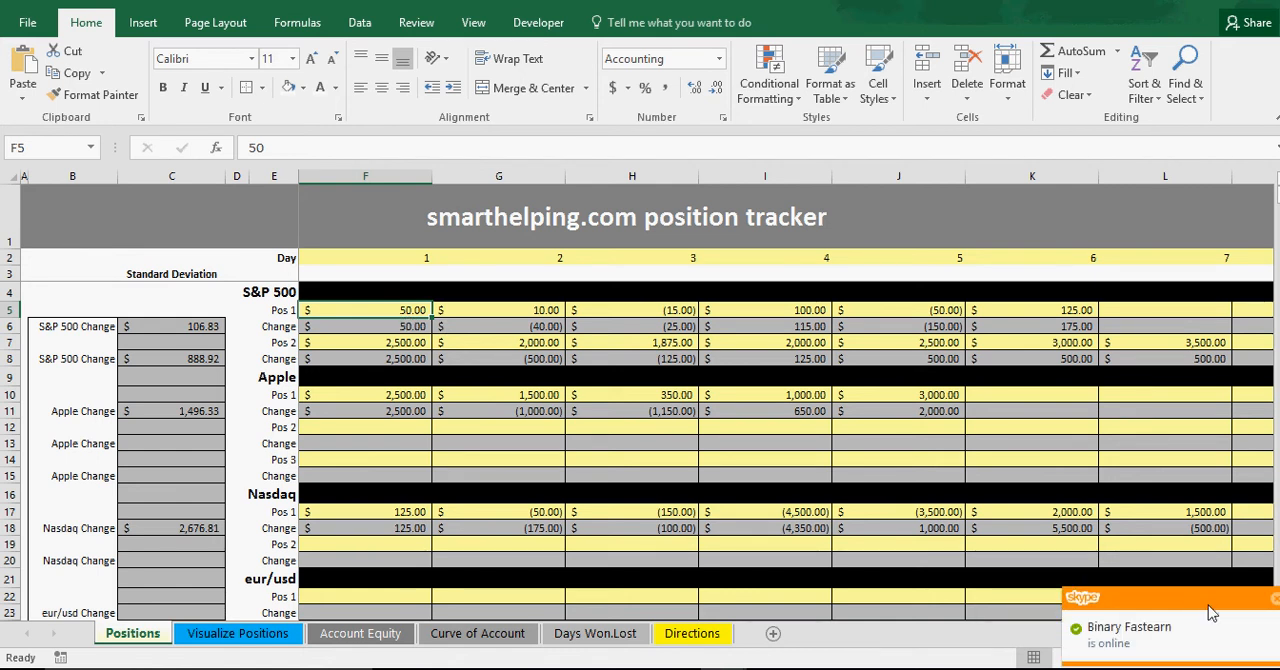
click(1270, 600)
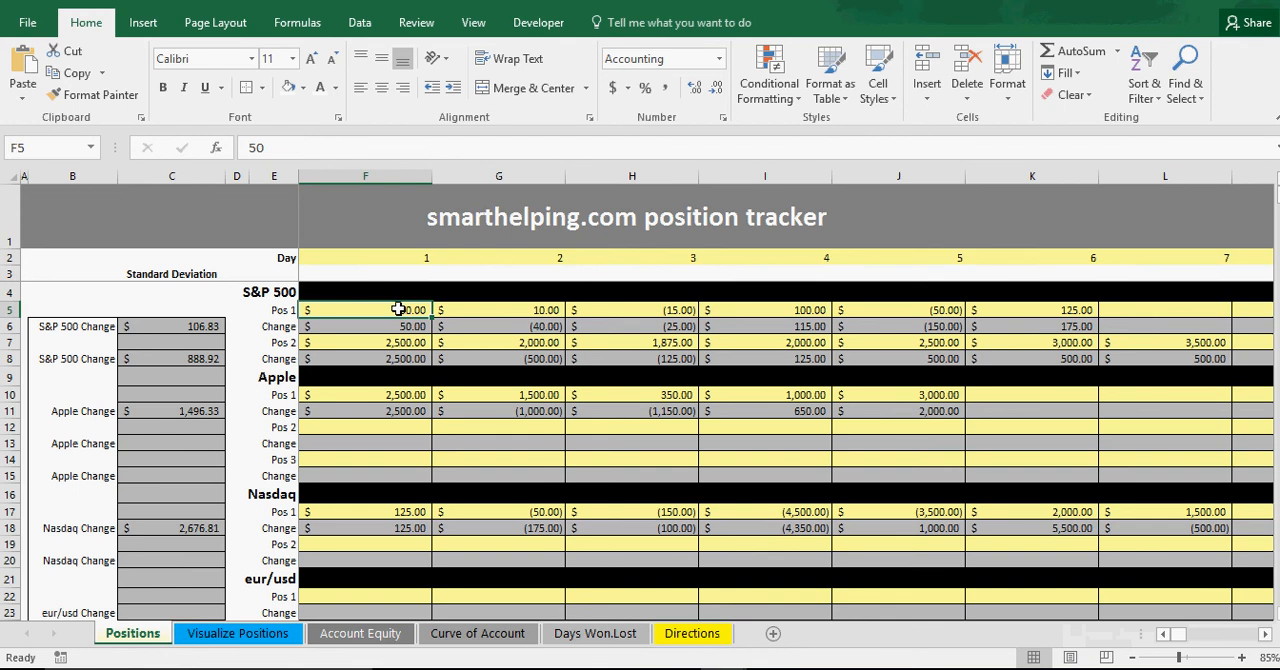
text(-15000)
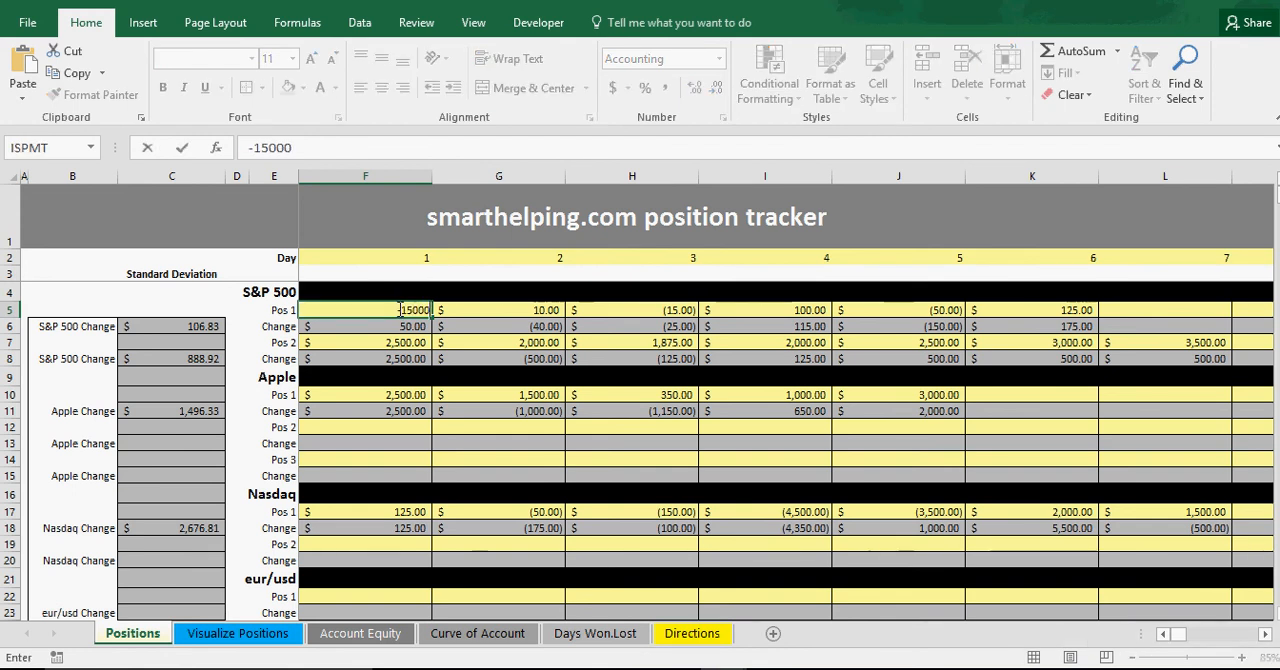
key(Return)
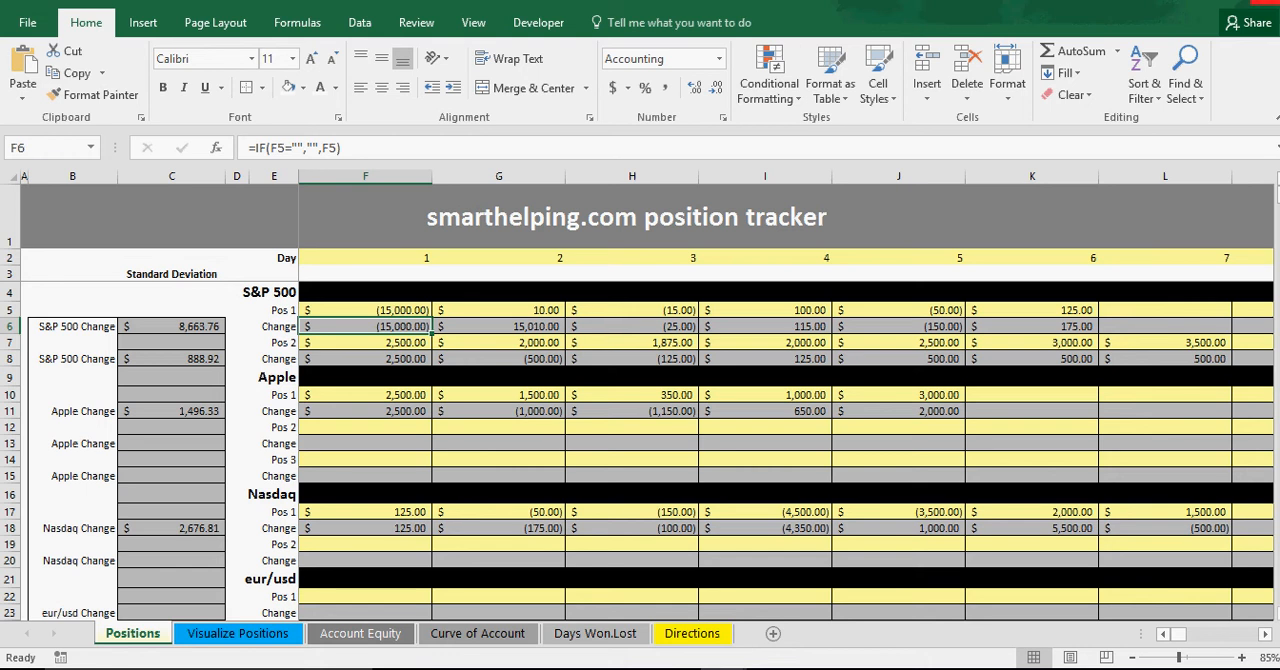
Set the S&P 500 Pos 1 values to 7500 for day 2 and -5000 for day 3.
key(Up)
key(Right)
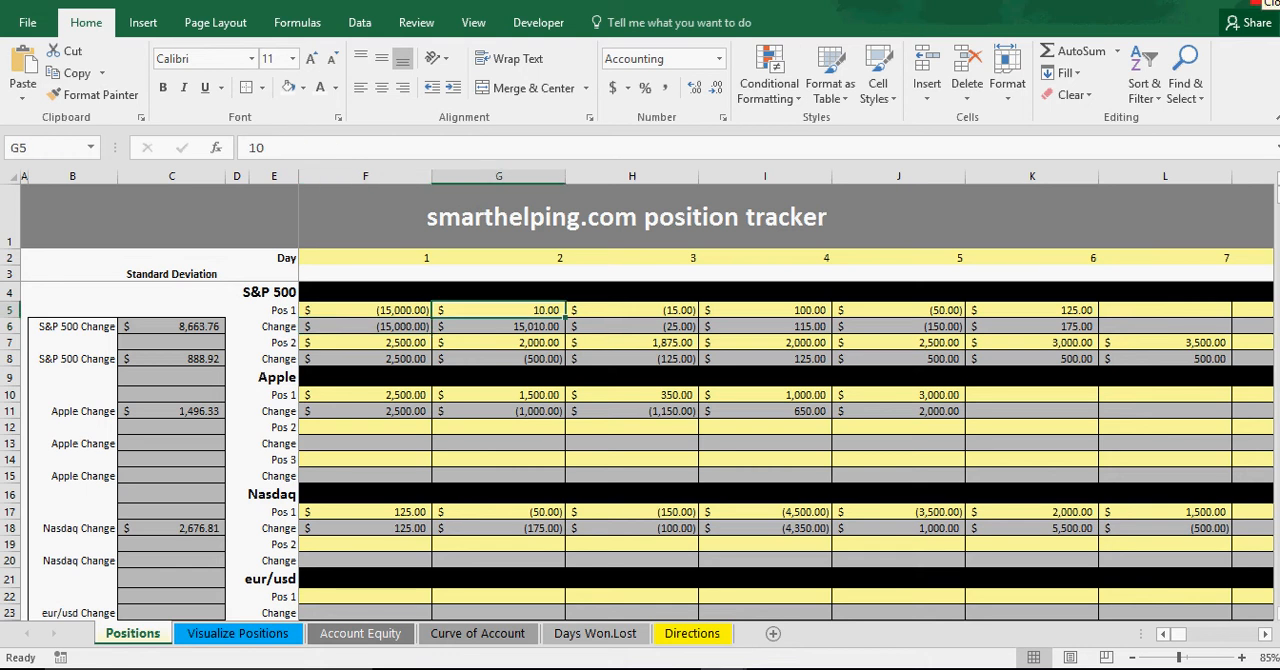
text(7500)
key(Return)
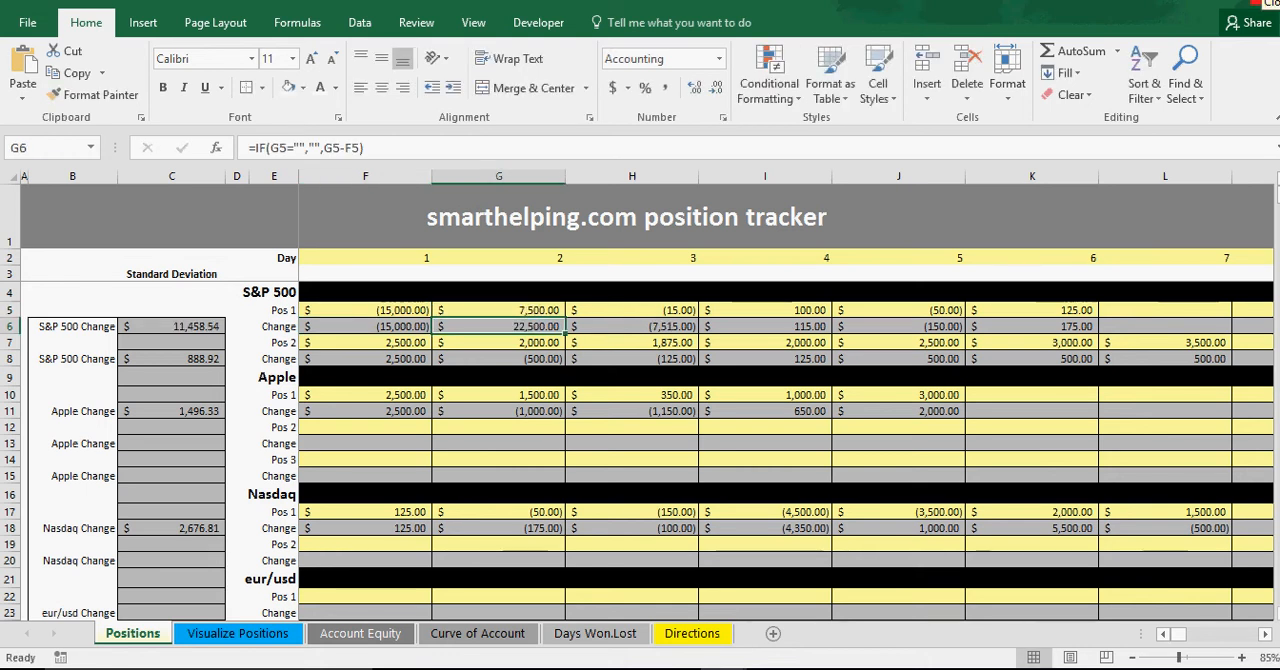
key(Up)
key(Right)
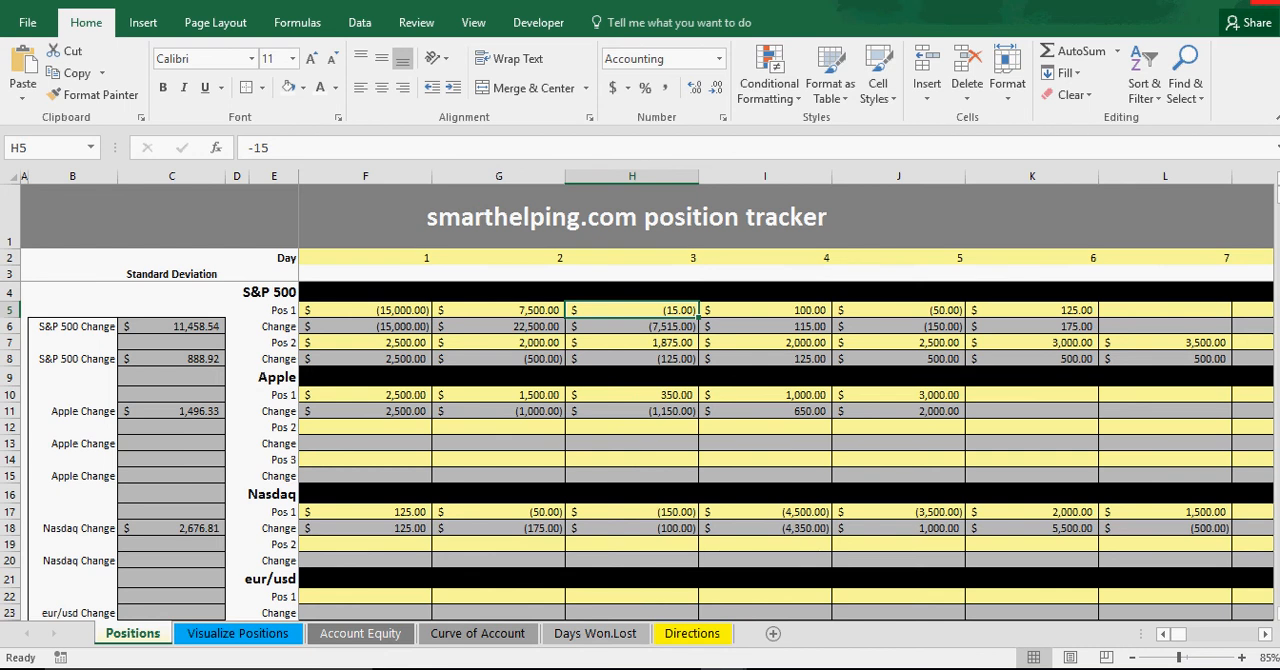
text(-5000)
key(Return)
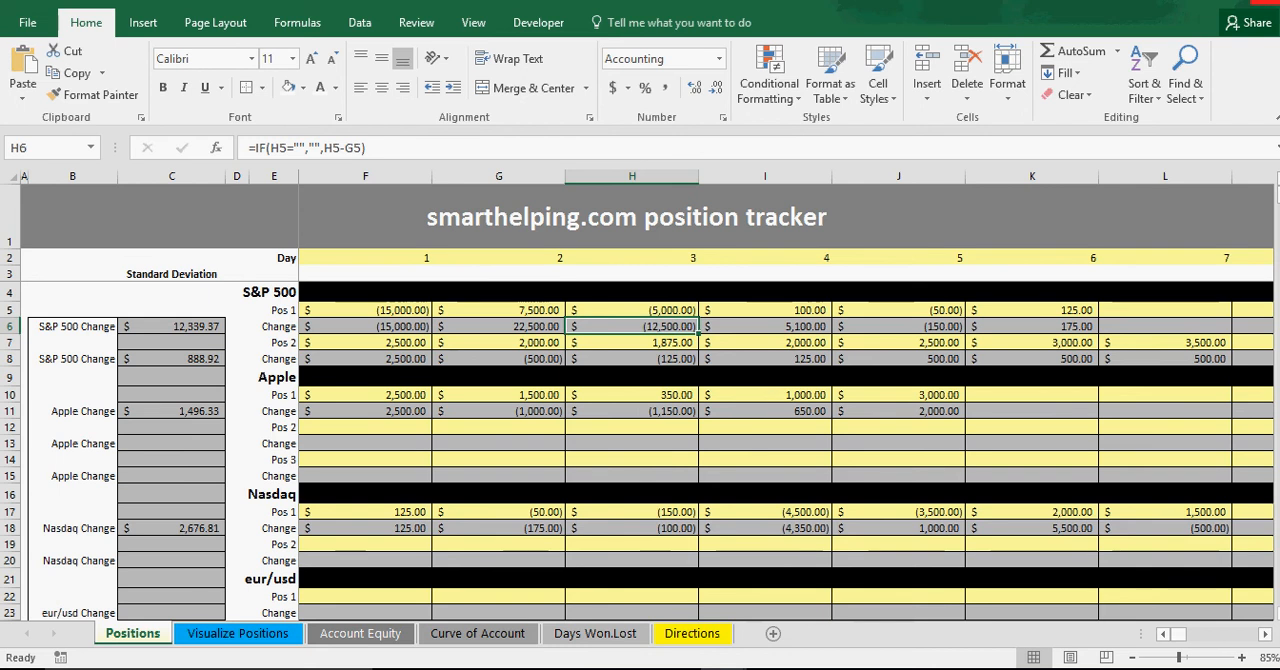
Set the S&P 500 Pos 1 values to 2000 for day 4 and 0 for days 5 and 6.
click(765, 310)
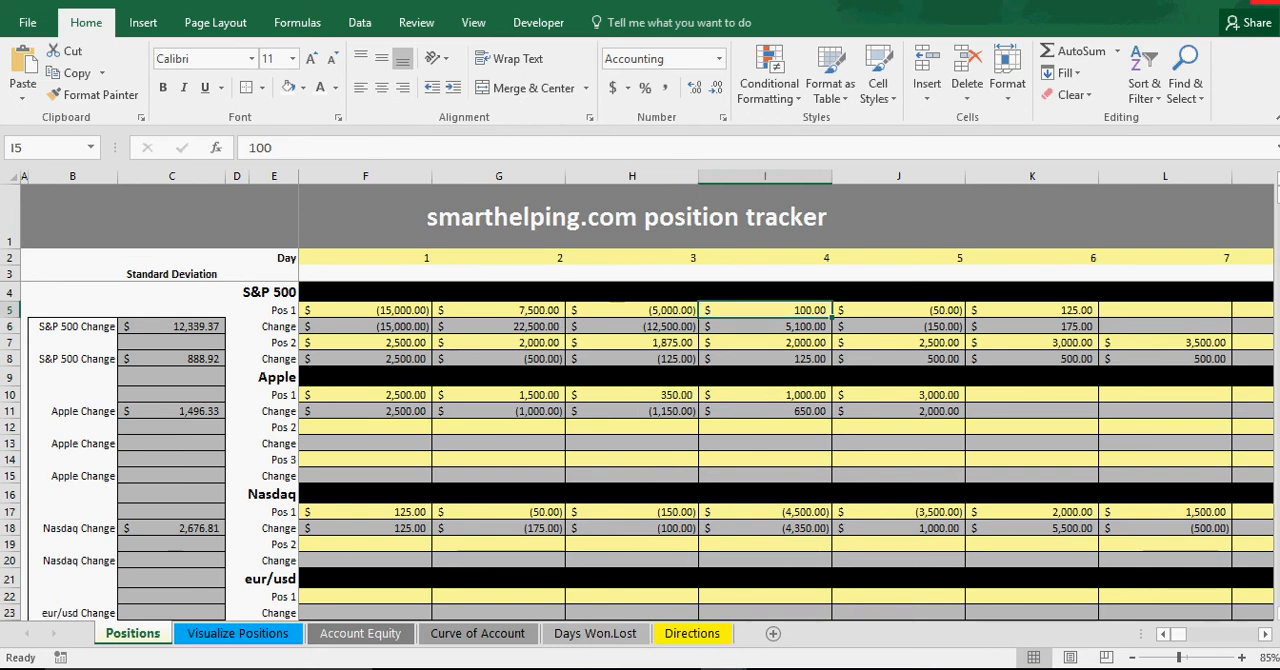
text(2000)
key(Return)
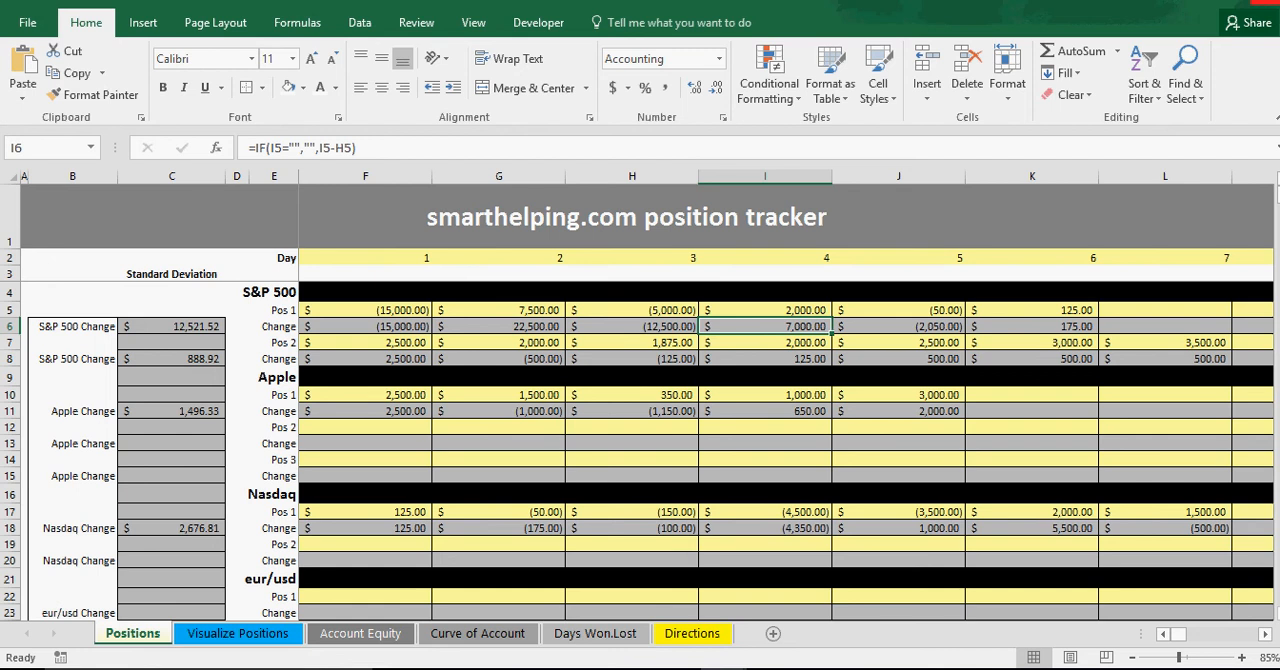
click(898, 310)
text(0)
key(Return)
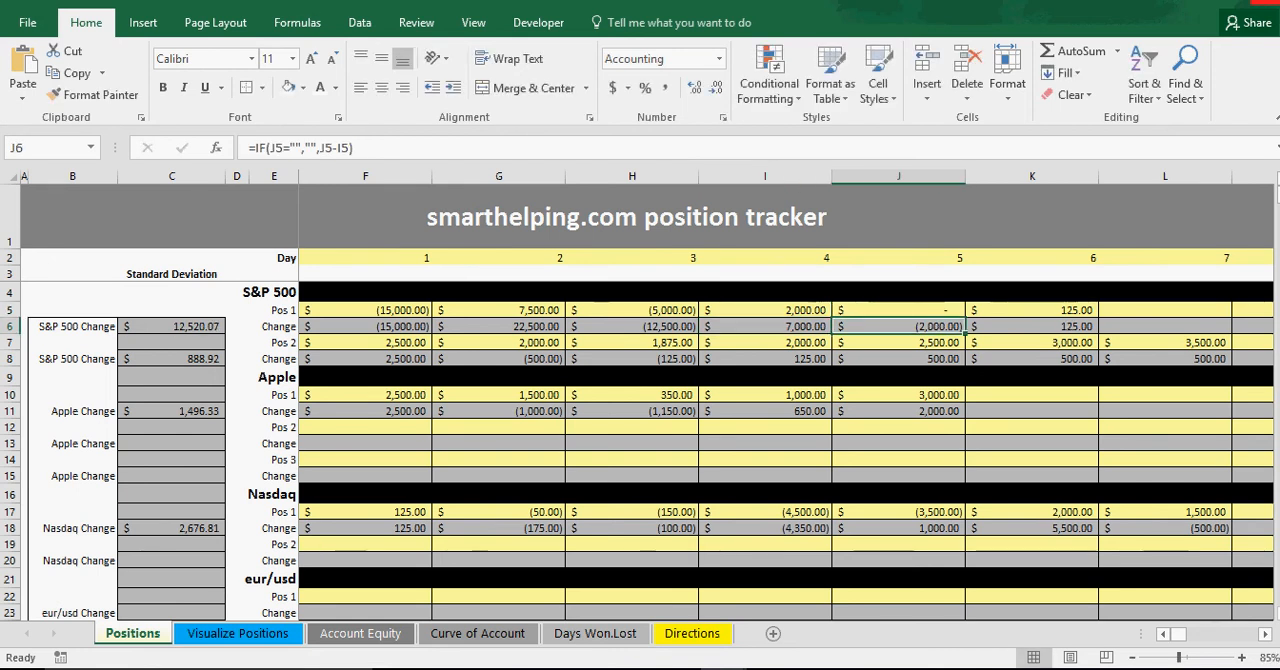
click(1032, 310)
text(0)
key(Return)
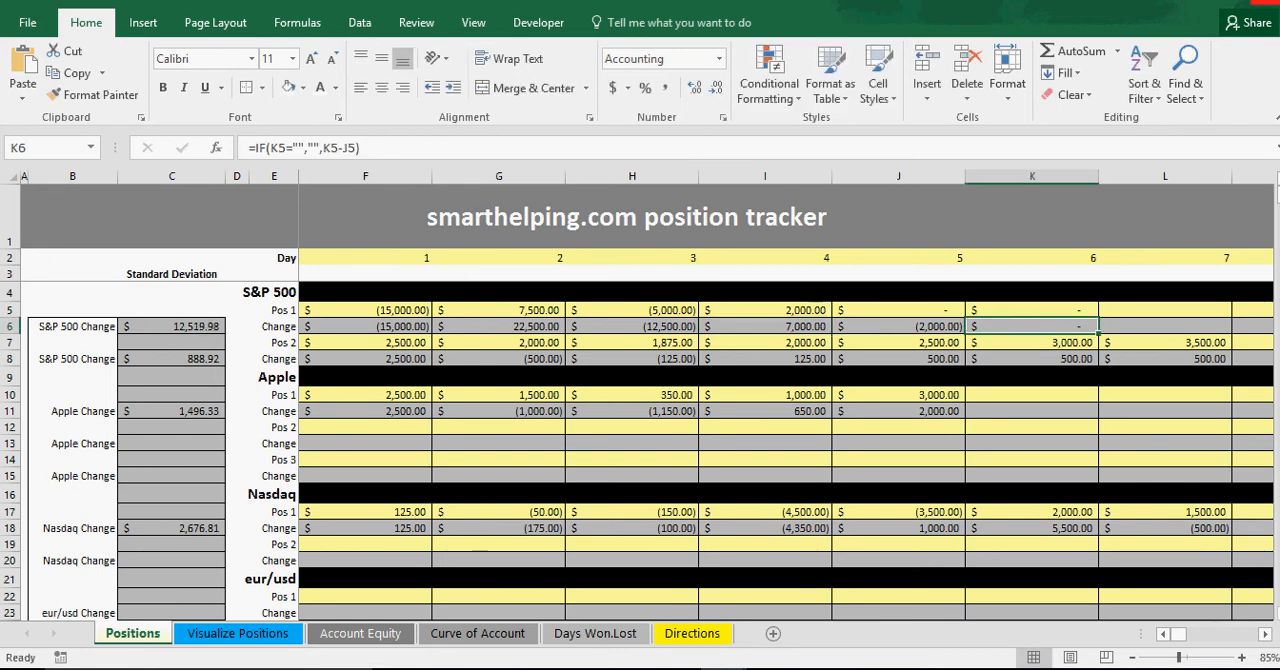
Set the S&P 500 Pos 2 values for days 5 and 6 to 0.
key(Up)
key(Left)
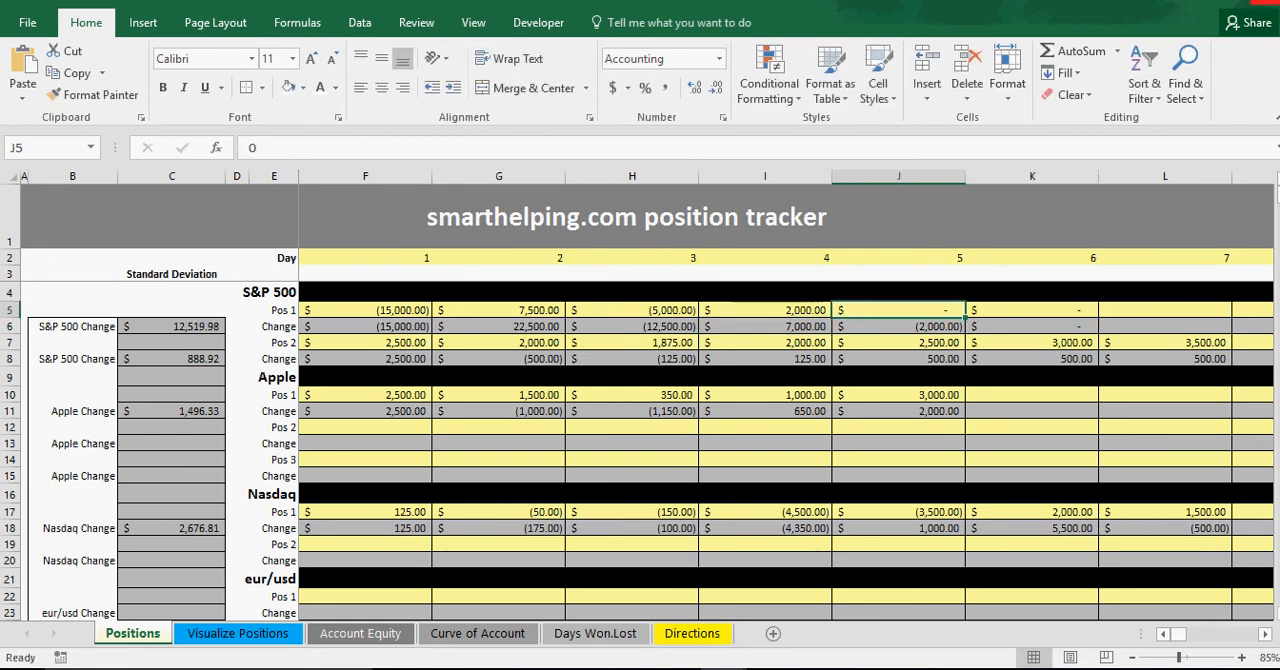
key(Down)
key(Down)
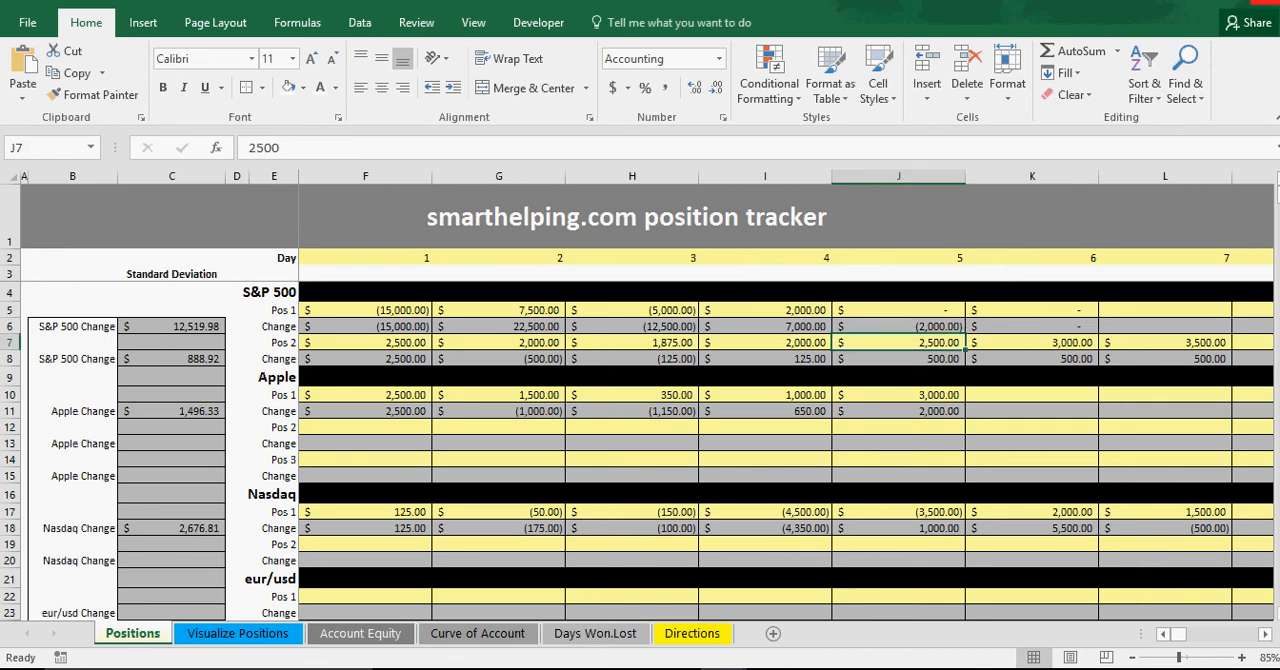
text(0)
key(Return)
key(Up)
key(Right)
text(0)
key(Return)
key(Up)
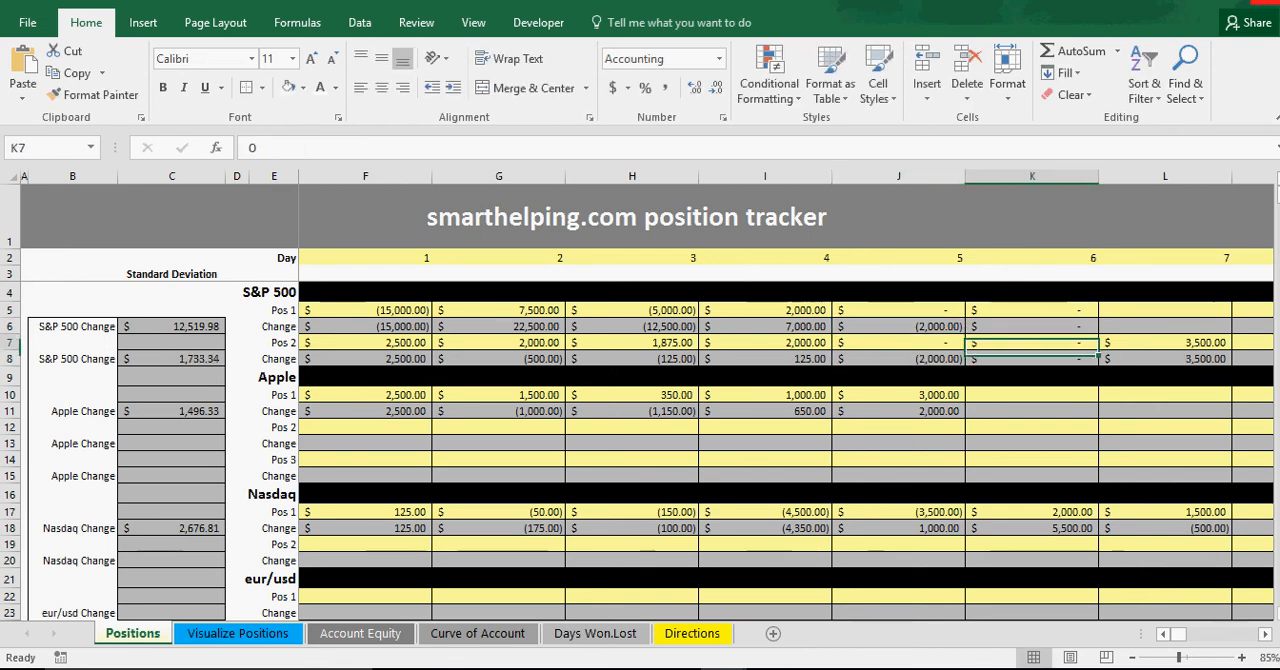
Set the S&P 500 Pos 2 values for days 4 and 3 to 0.
key(Left)
key(Left)
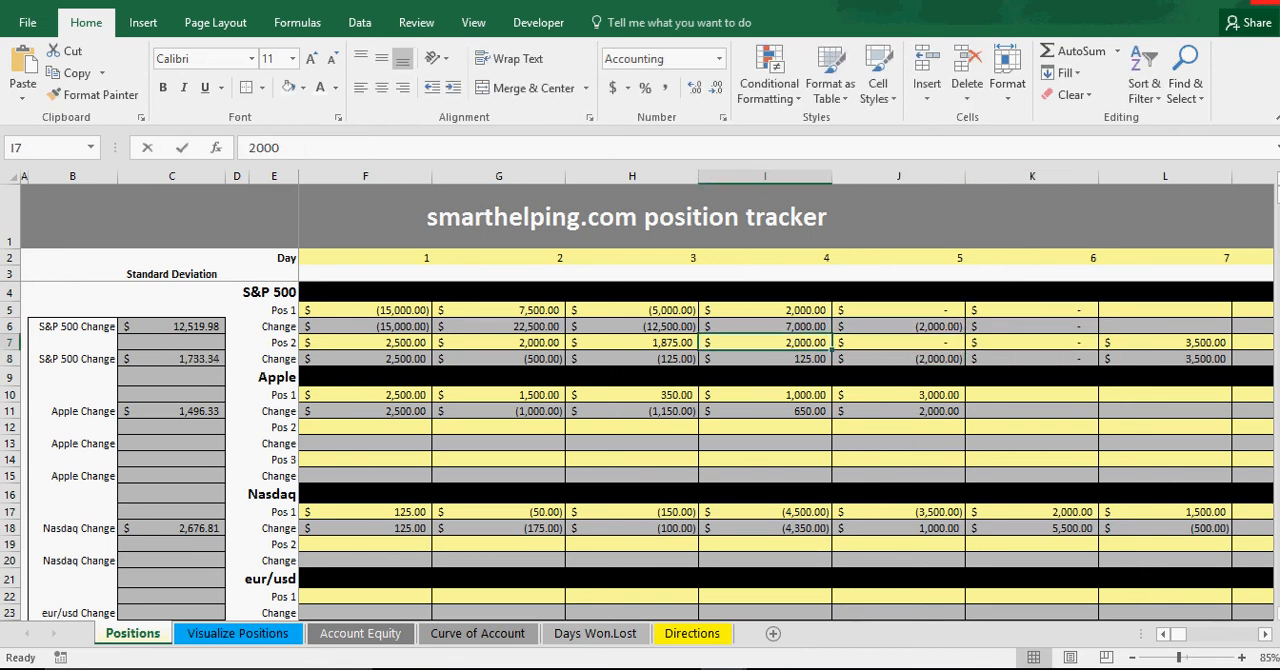
text(0)
key(Return)
key(Up)
key(Left)
text(0)
key(Return)
key(Up)
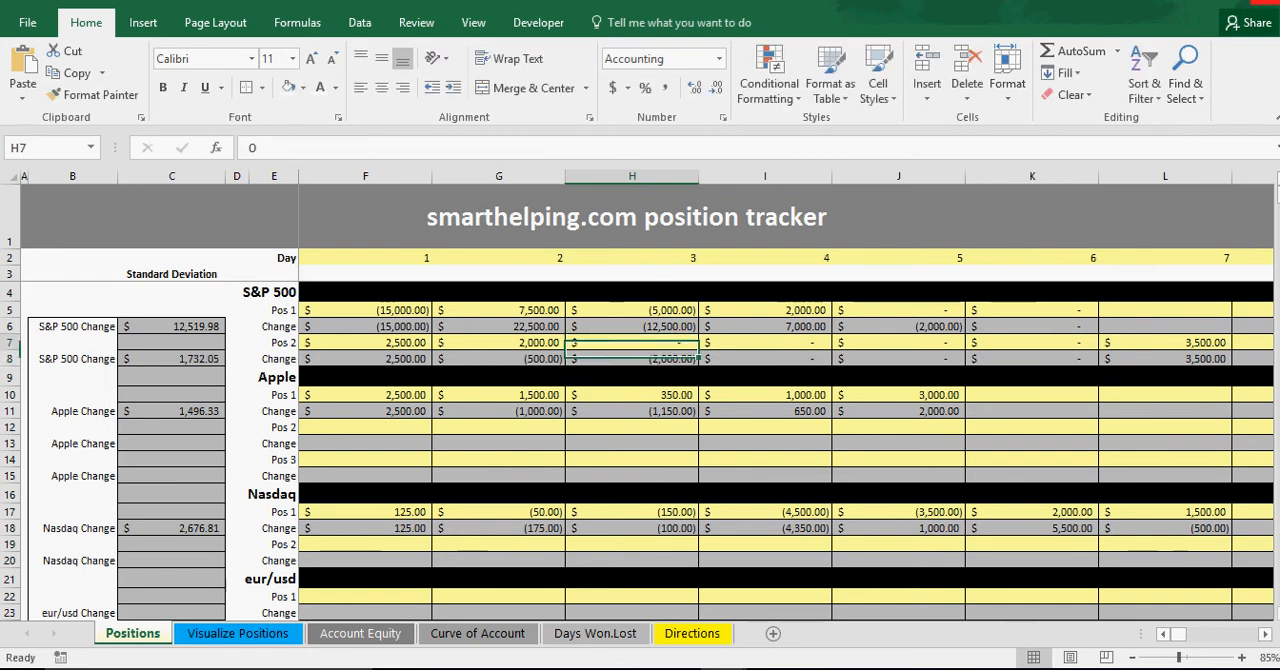
Set the S&P 500 Pos 2 values for days 2 and 1 to 0.
key(Left)
text(0)
key(Return)
key(Up)
key(Left)
text(0)
key(Return)
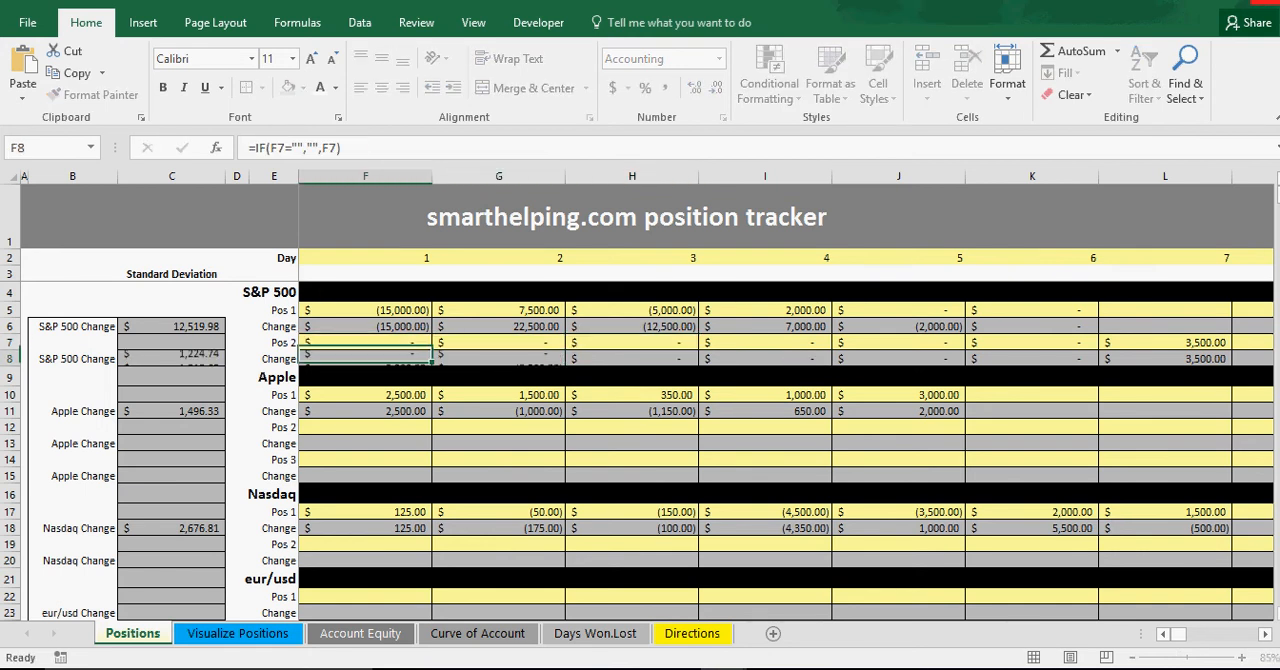
Examine the S&P 500 Pos 1 values for days 2 through 5 and the day headers 1 through 4.
click(481, 310)
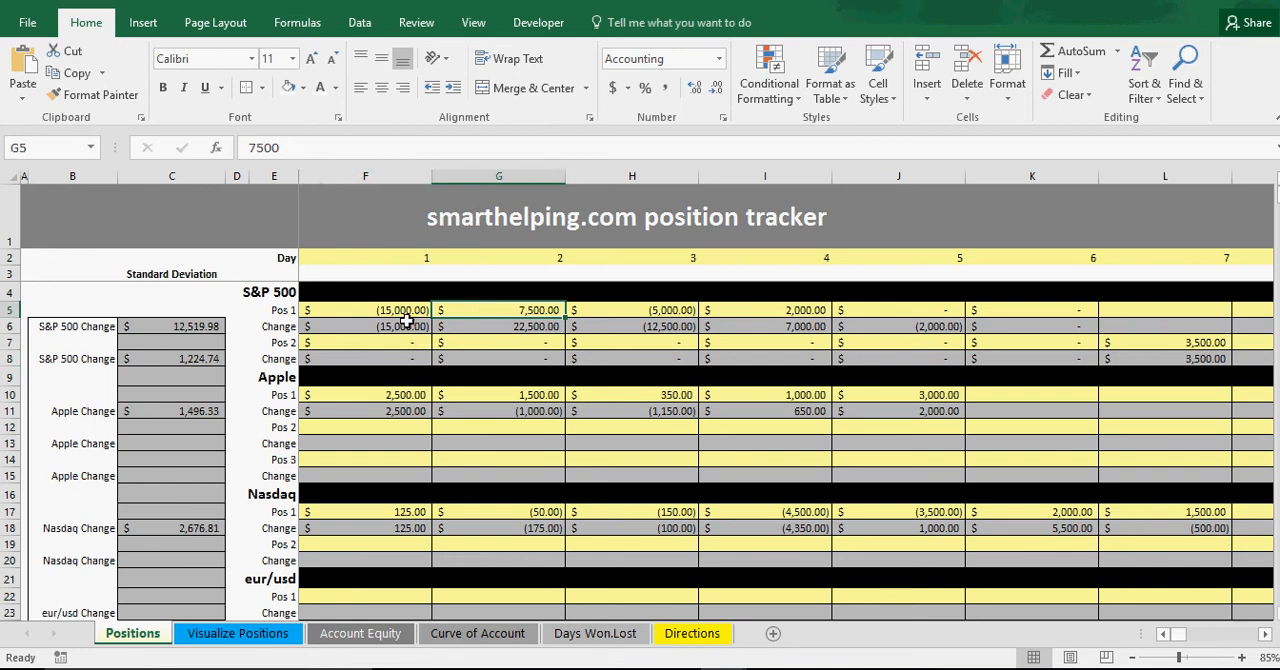
click(720, 307)
click(788, 310)
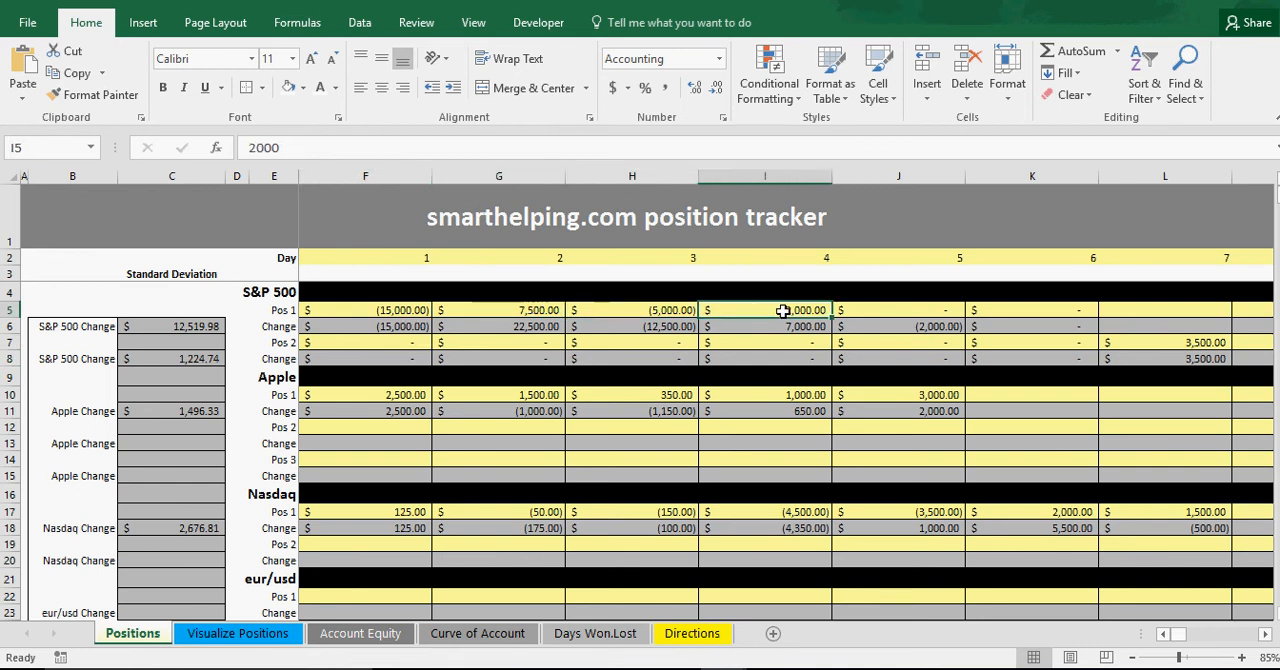
click(895, 316)
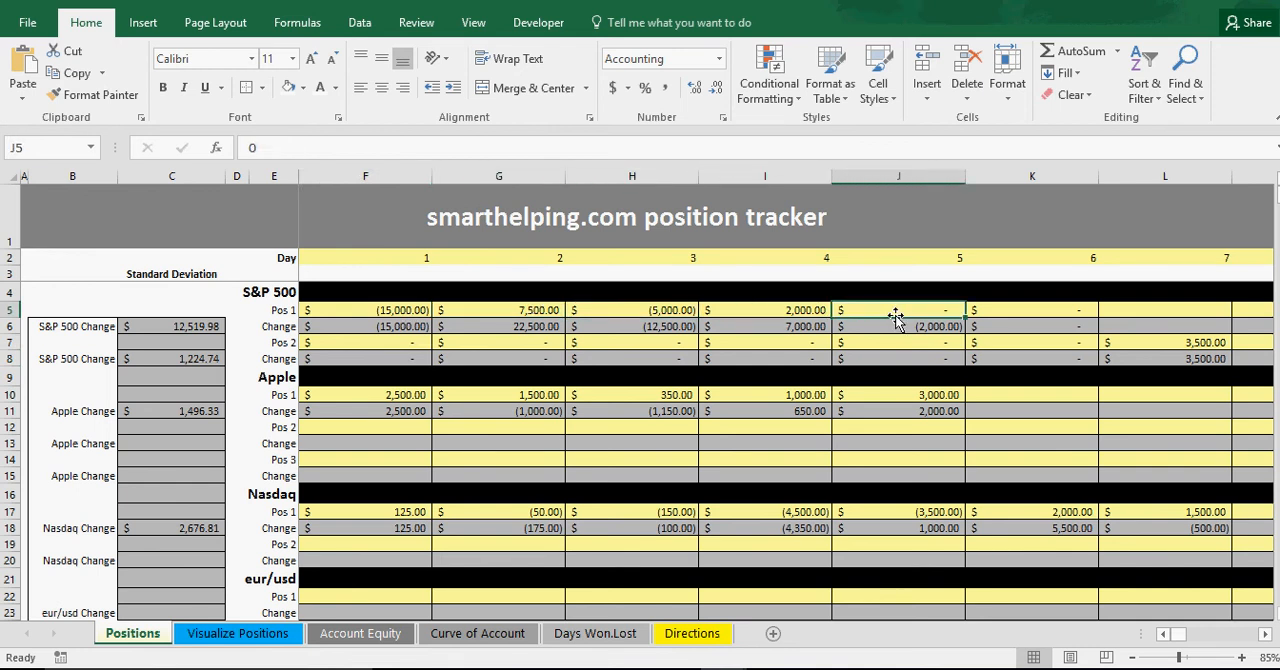
click(396, 257)
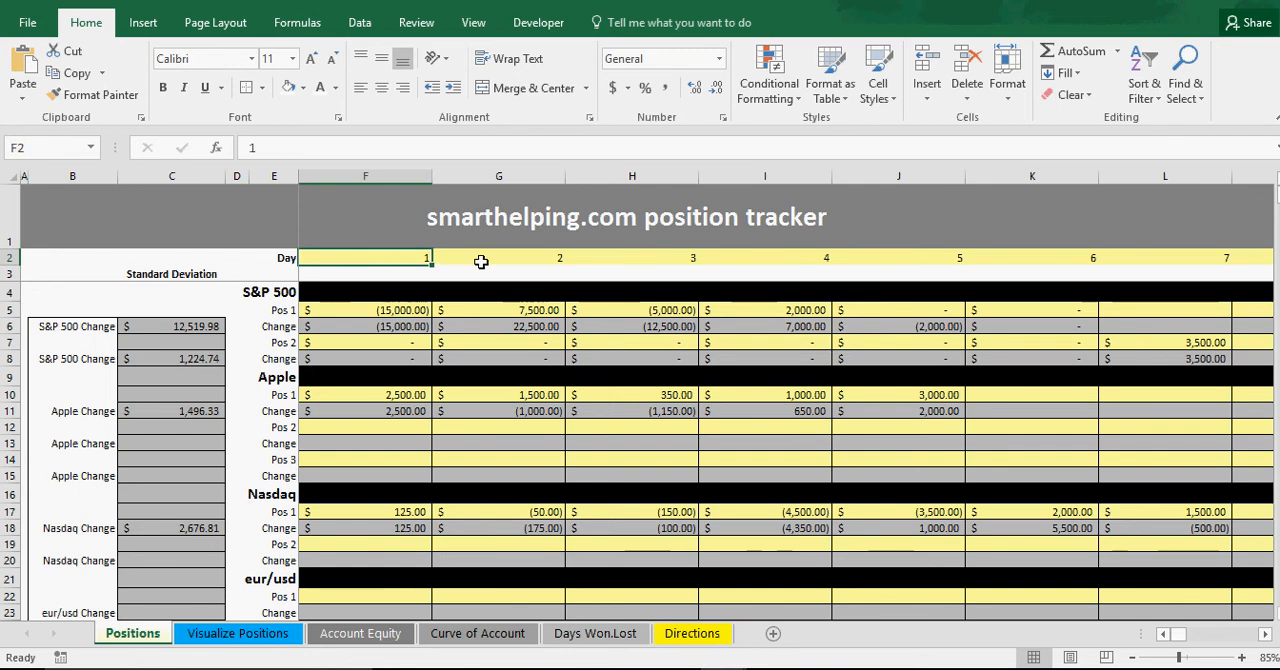
click(481, 261)
click(609, 260)
click(786, 260)
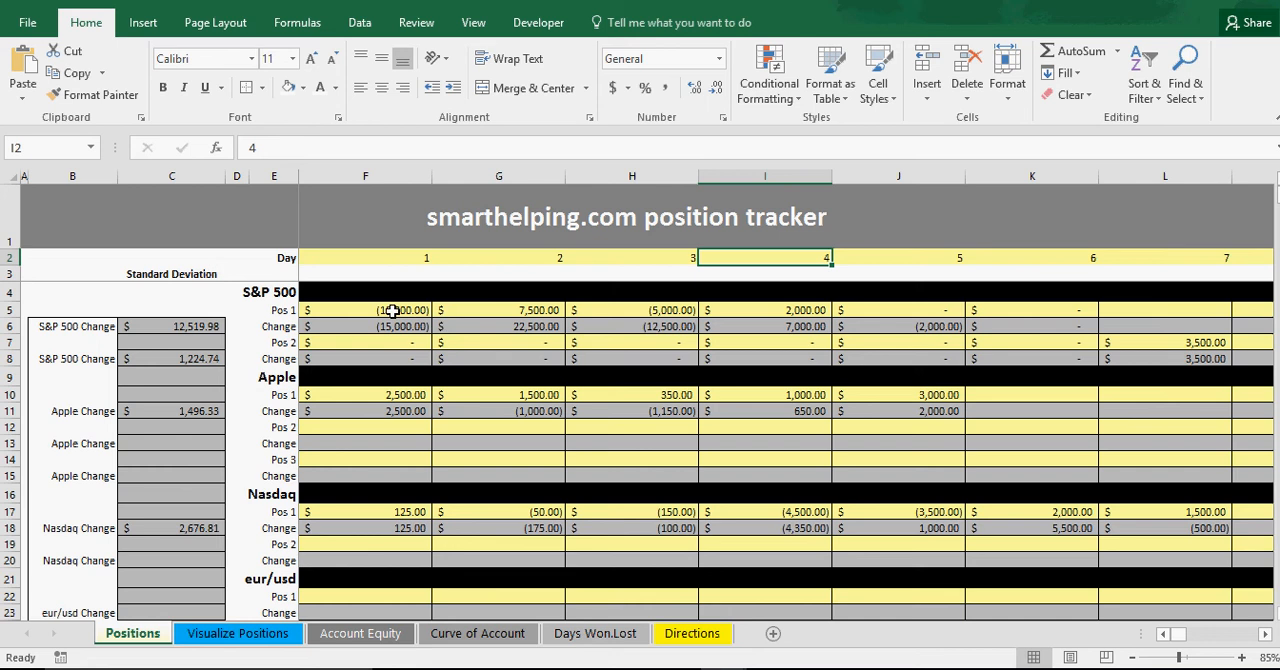
View the Standard Deviation chart on the Visualize Positions sheet and return to the Positions sheet.
click(489, 312)
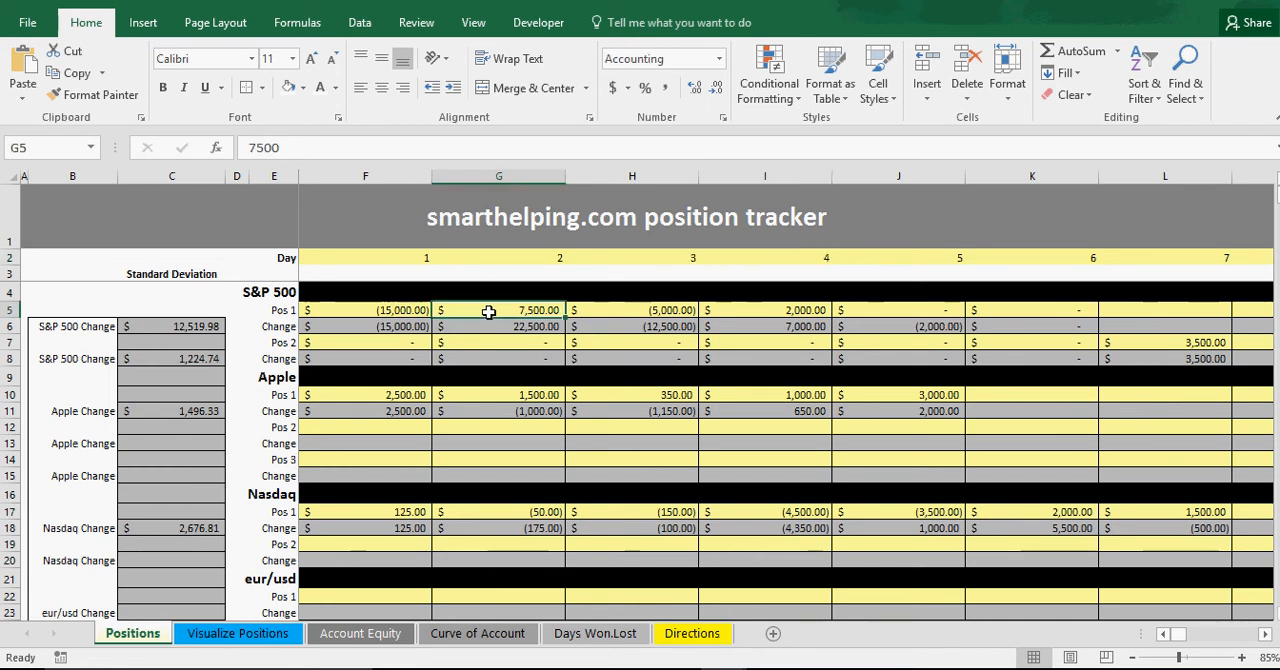
click(257, 638)
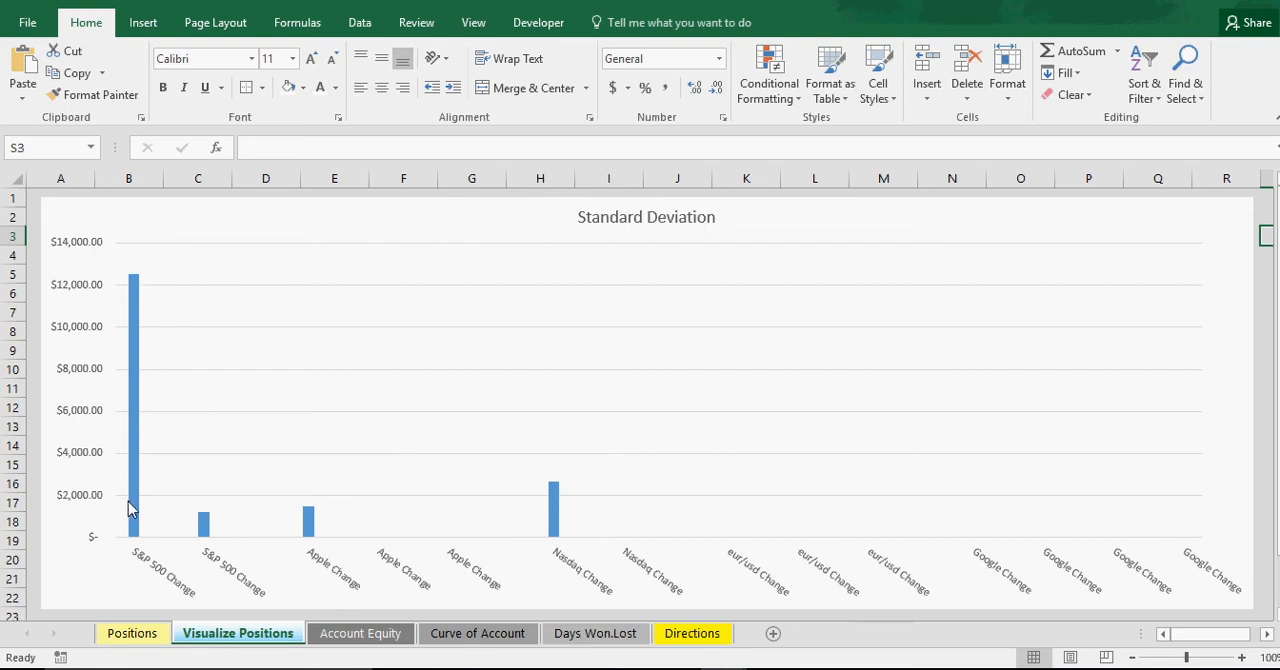
click(140, 633)
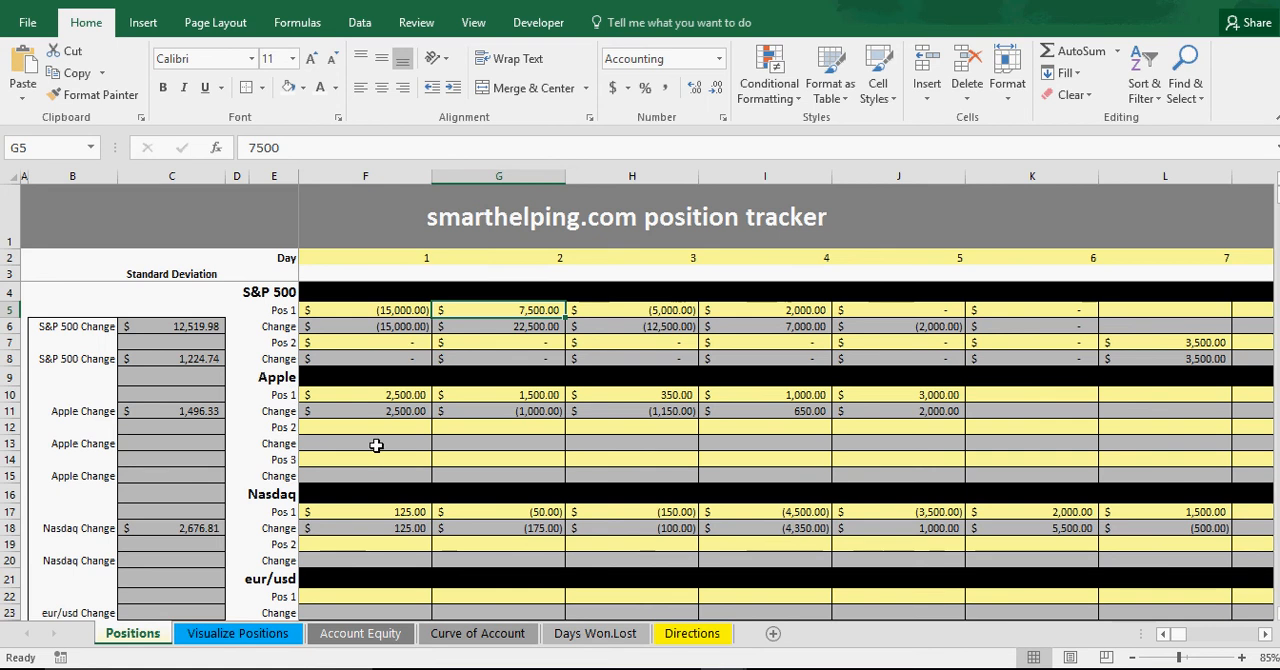
Compare the S&P 500 Pos 1 daily Change formulas for days 1 through 4 with the position values above them.
click(385, 327)
click(493, 327)
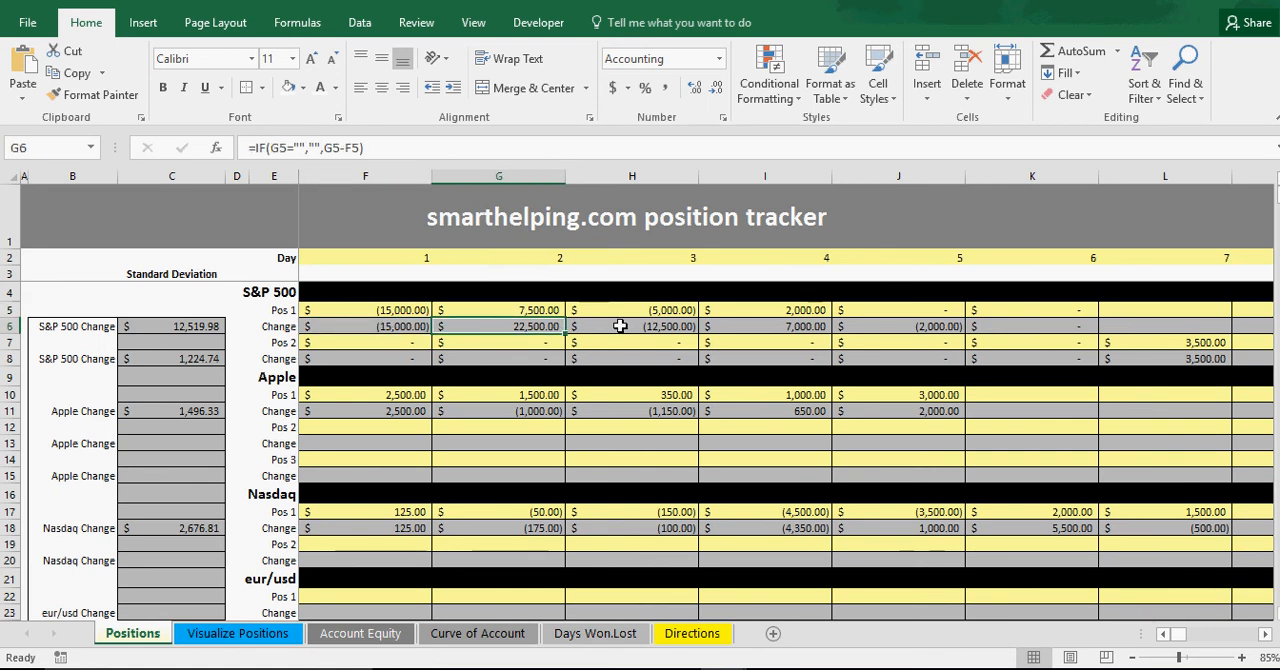
click(622, 326)
click(795, 326)
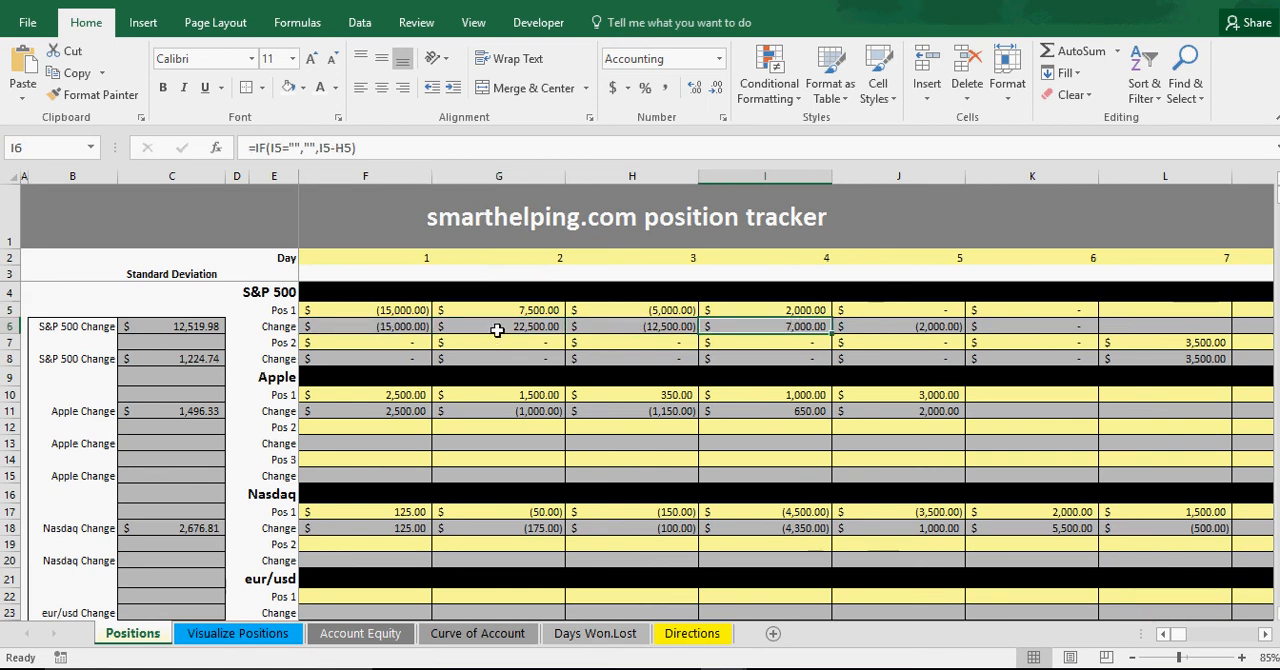
click(378, 326)
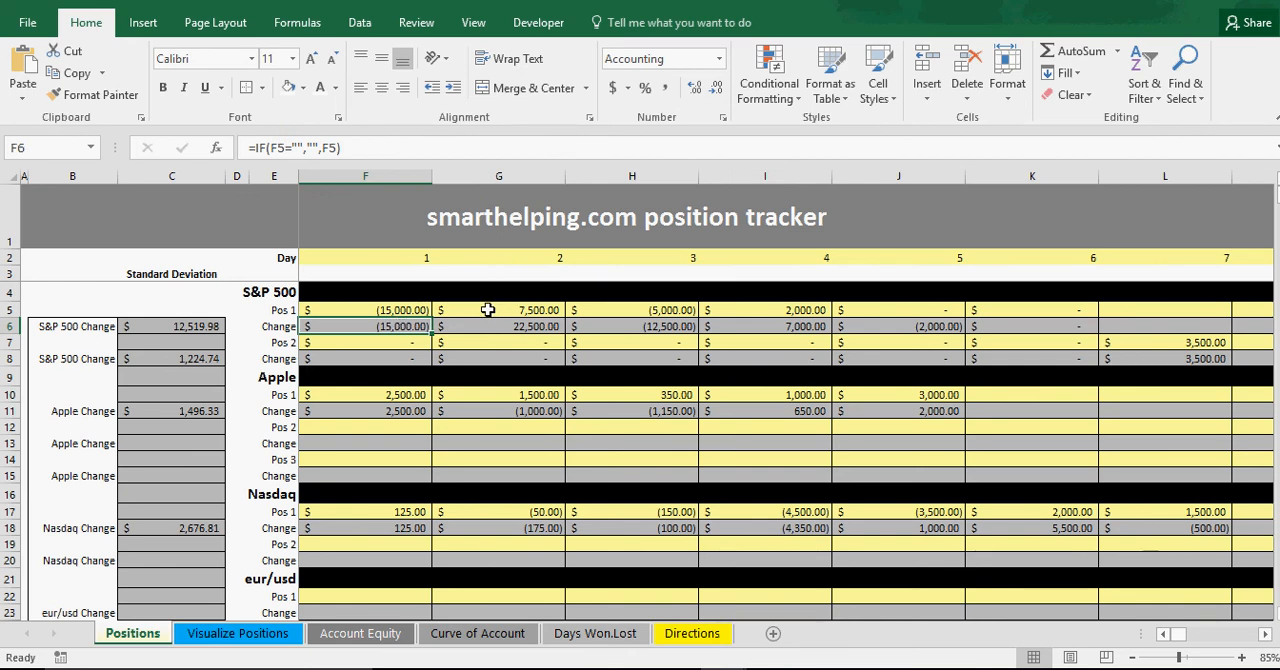
click(518, 310)
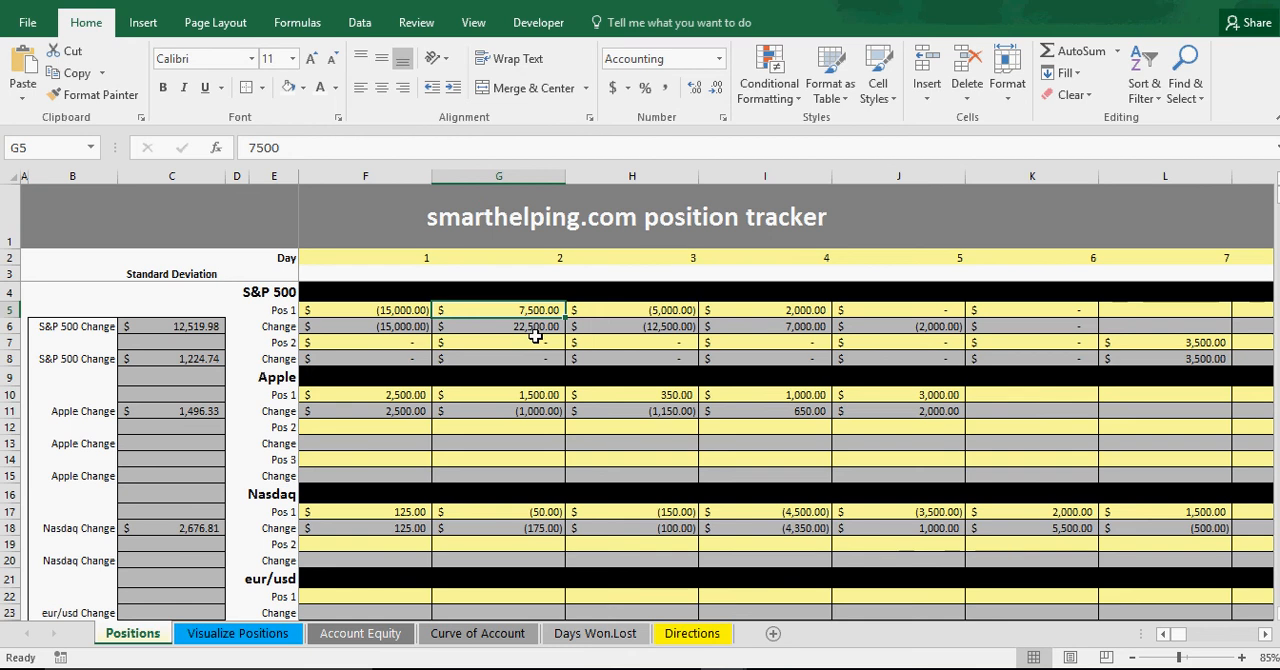
click(641, 310)
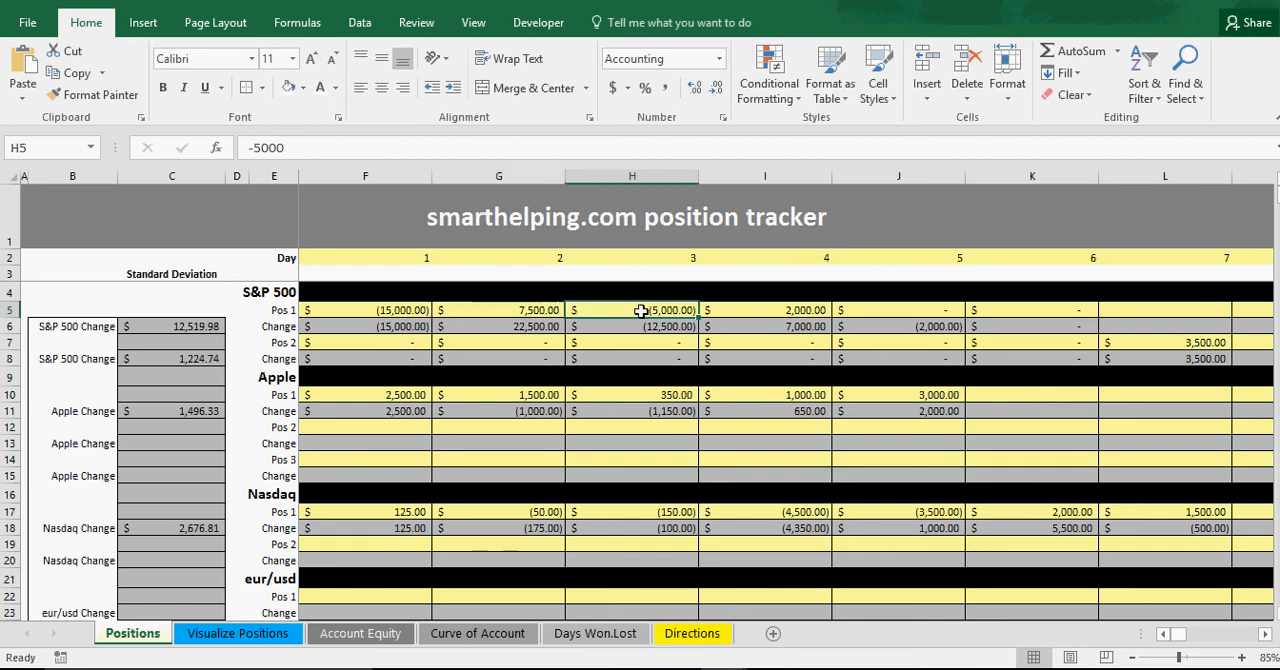
click(647, 327)
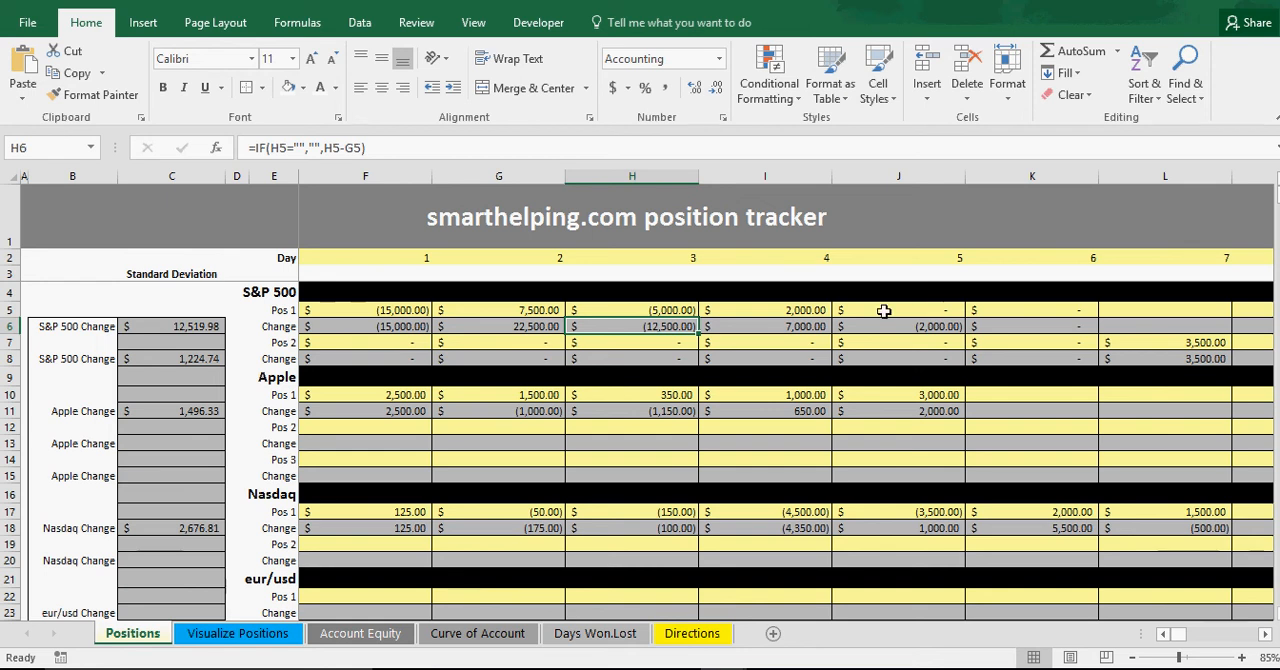
Review the S&P 500 Pos 1 values day by day from day 1 through day 5.
click(374, 308)
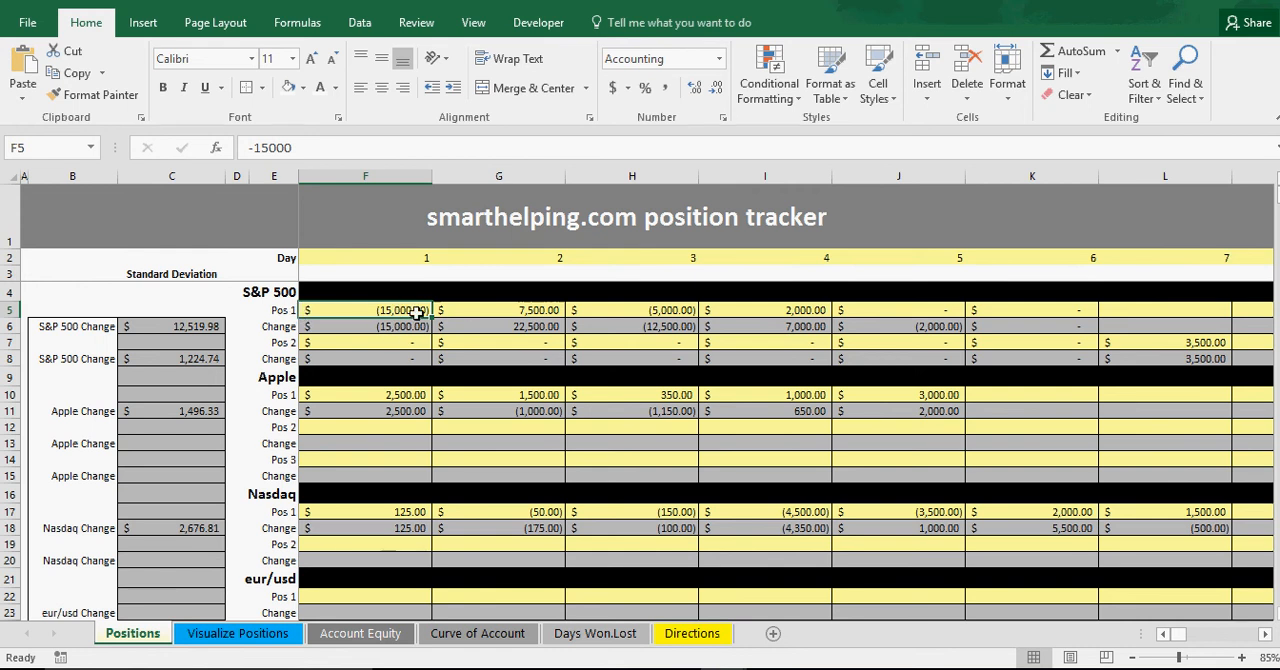
click(492, 310)
click(414, 308)
click(484, 310)
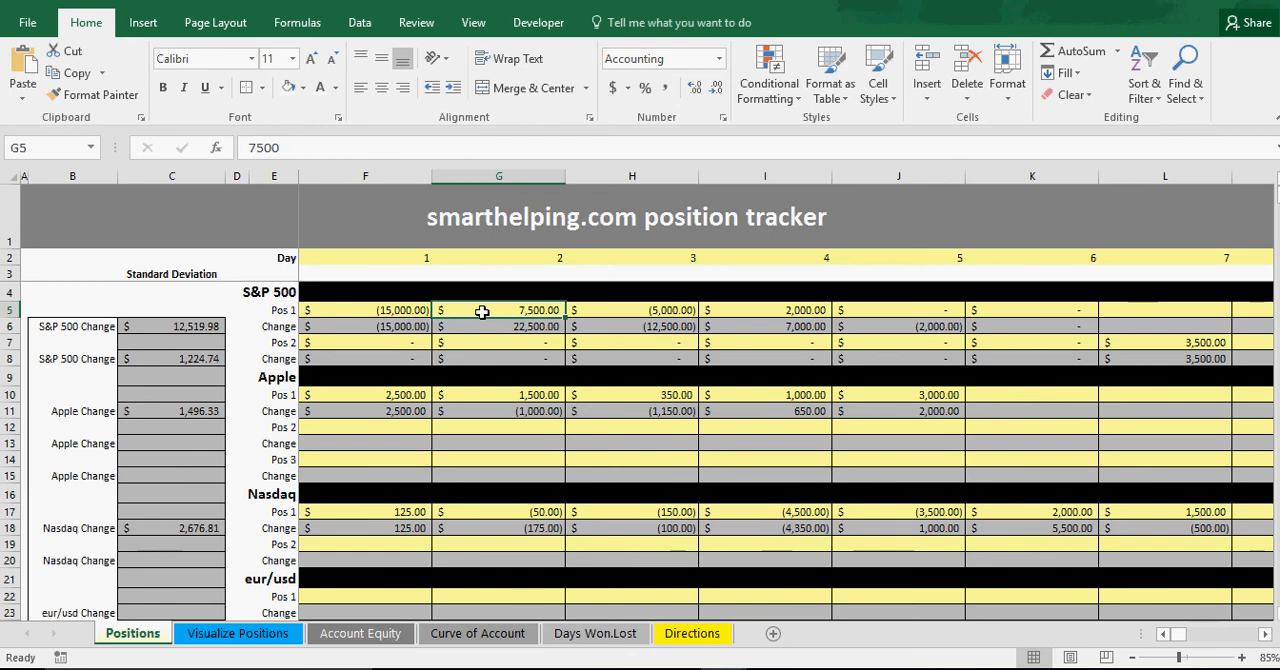
click(605, 311)
click(737, 309)
click(863, 309)
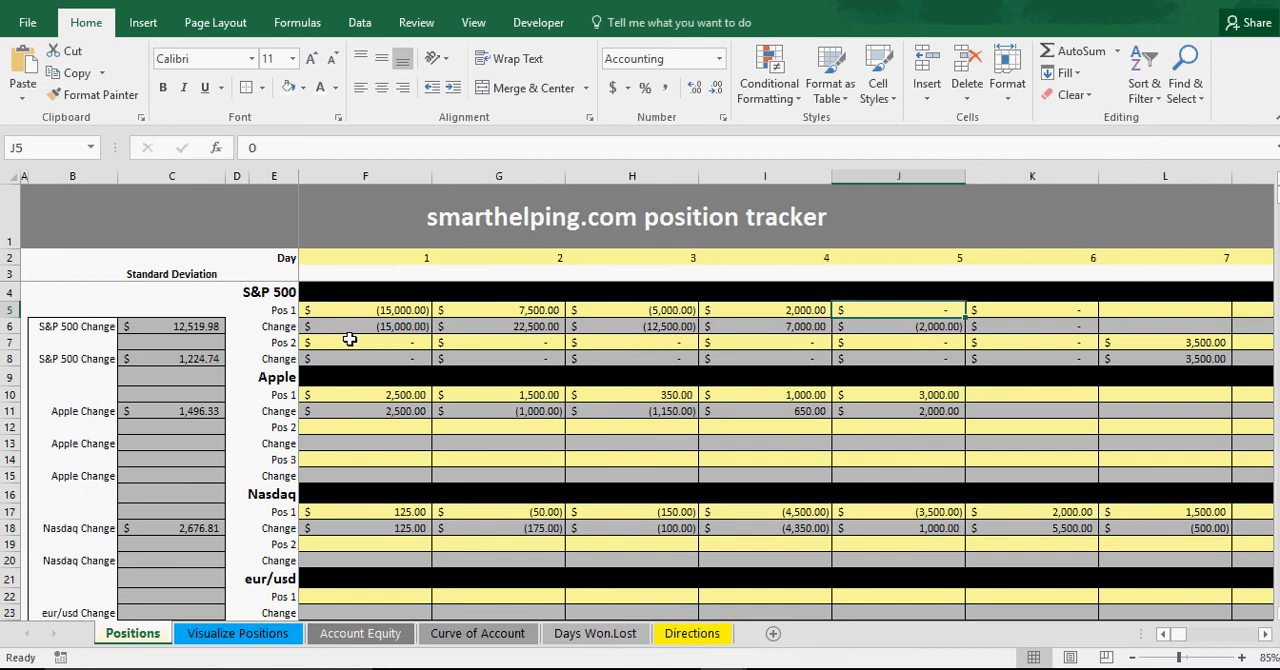
View the Visualize Positions chart again and examine the equity statistics and Ongoing Data table on the Account Equity sheet.
click(247, 636)
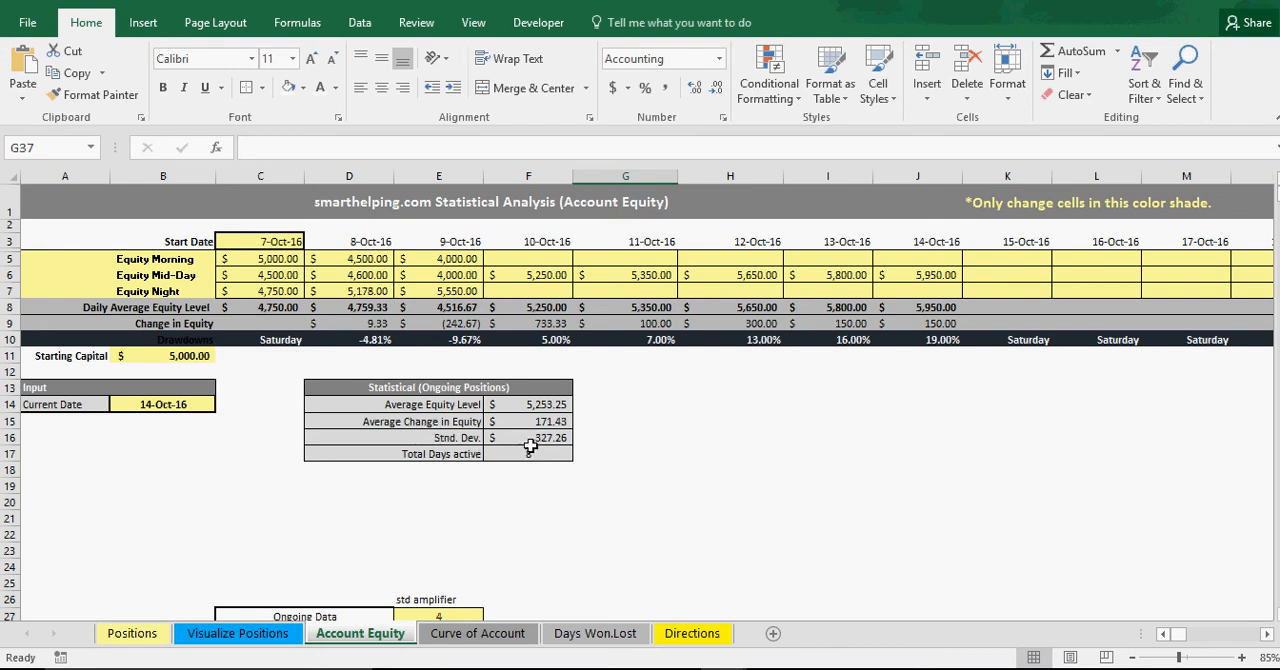
scroll(530, 447, down, 5)
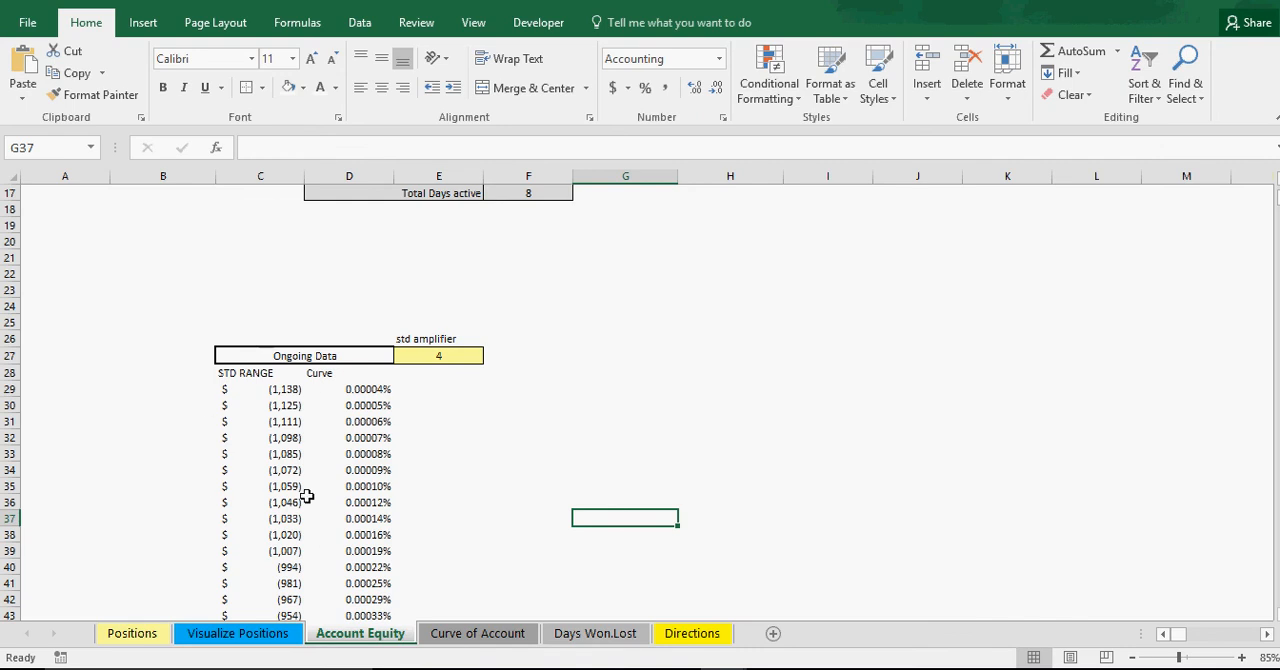
scroll(326, 496, up, 5)
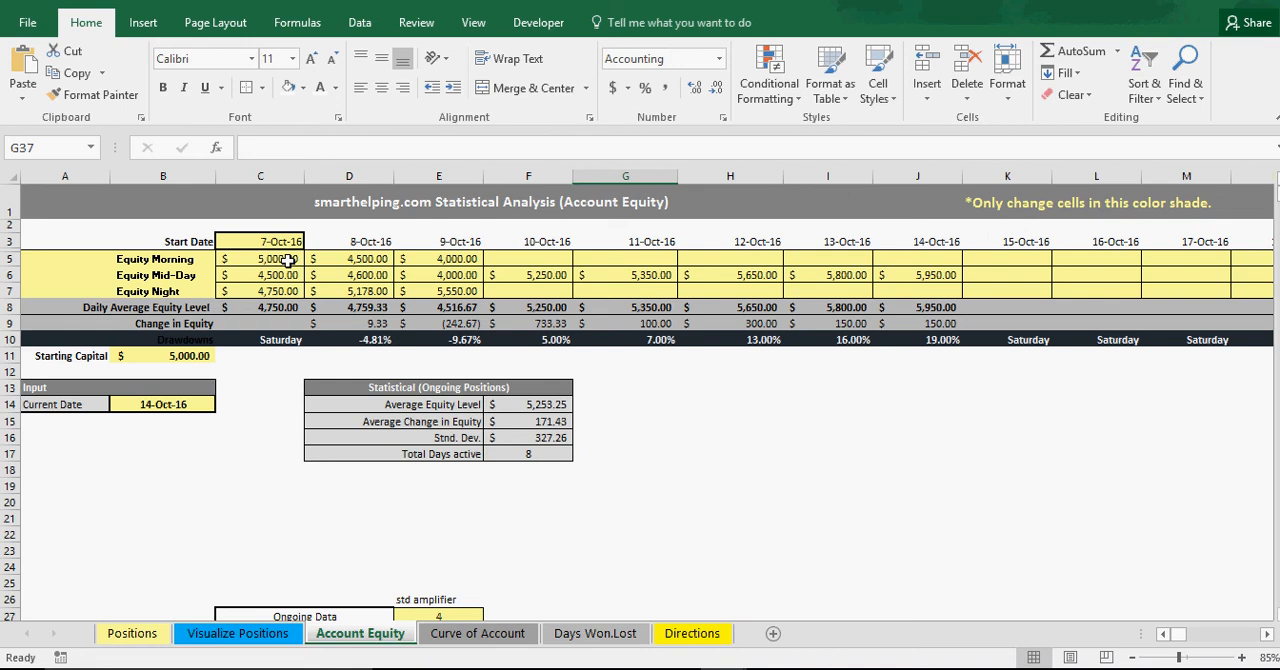
Set the Starting Capital on the Account Equity sheet to 15000.
click(188, 356)
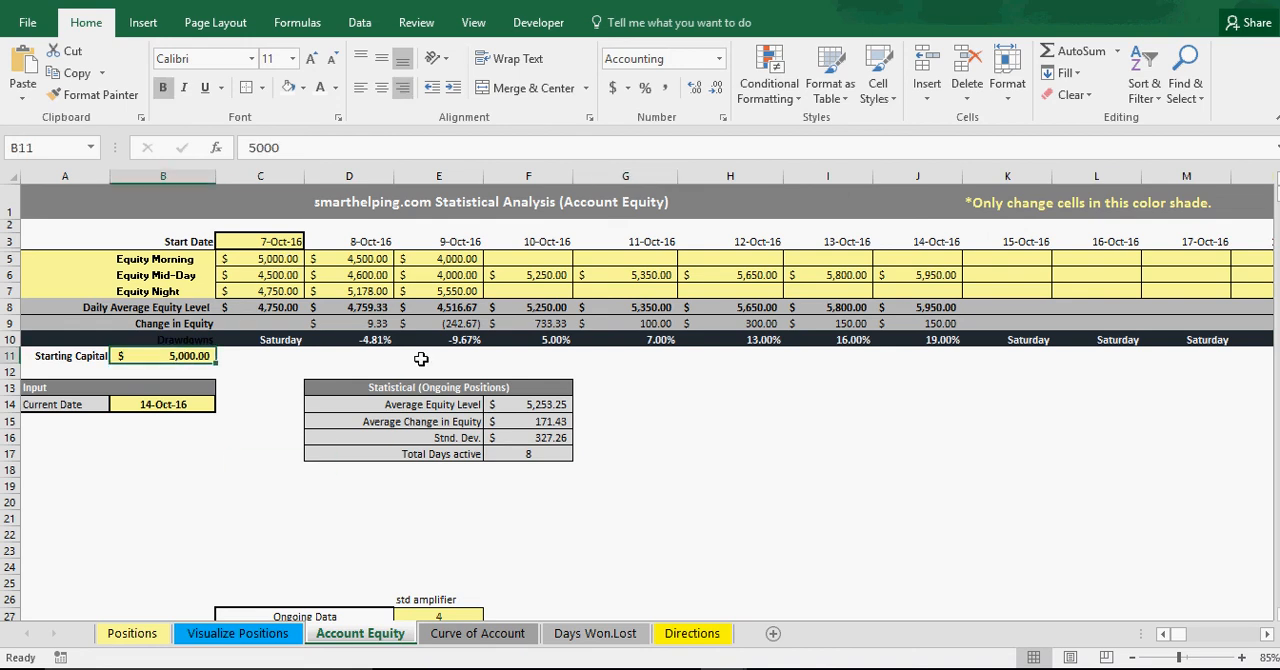
text(15000)
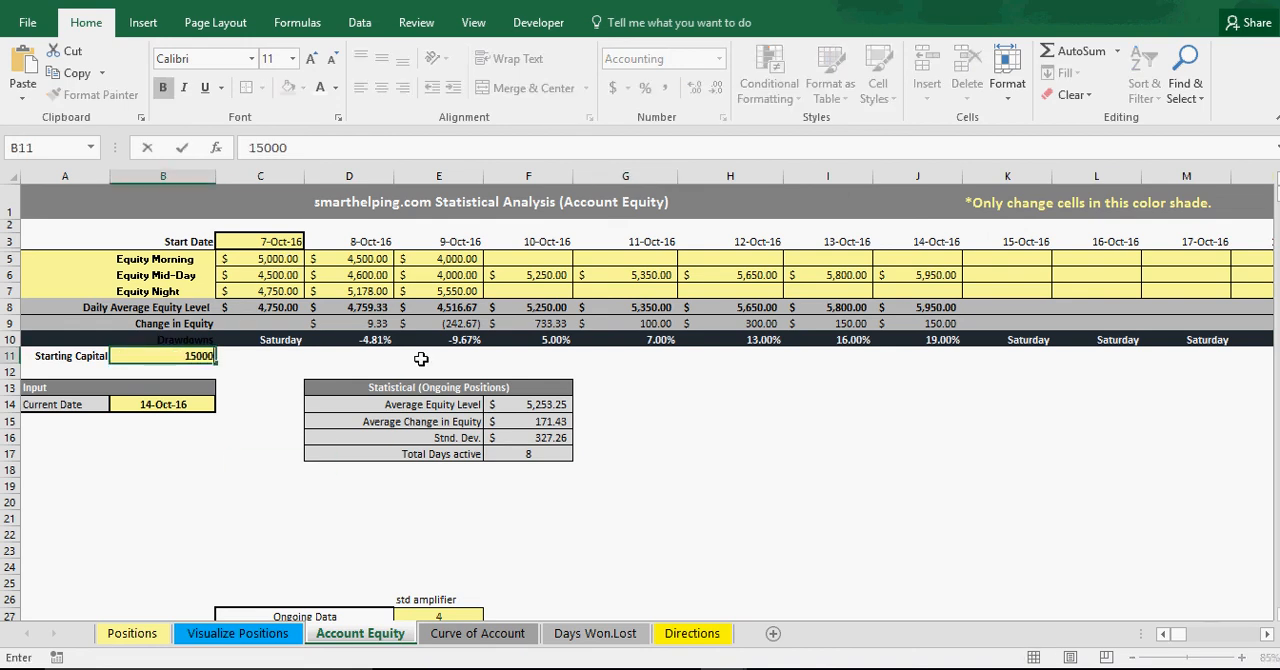
key(Return)
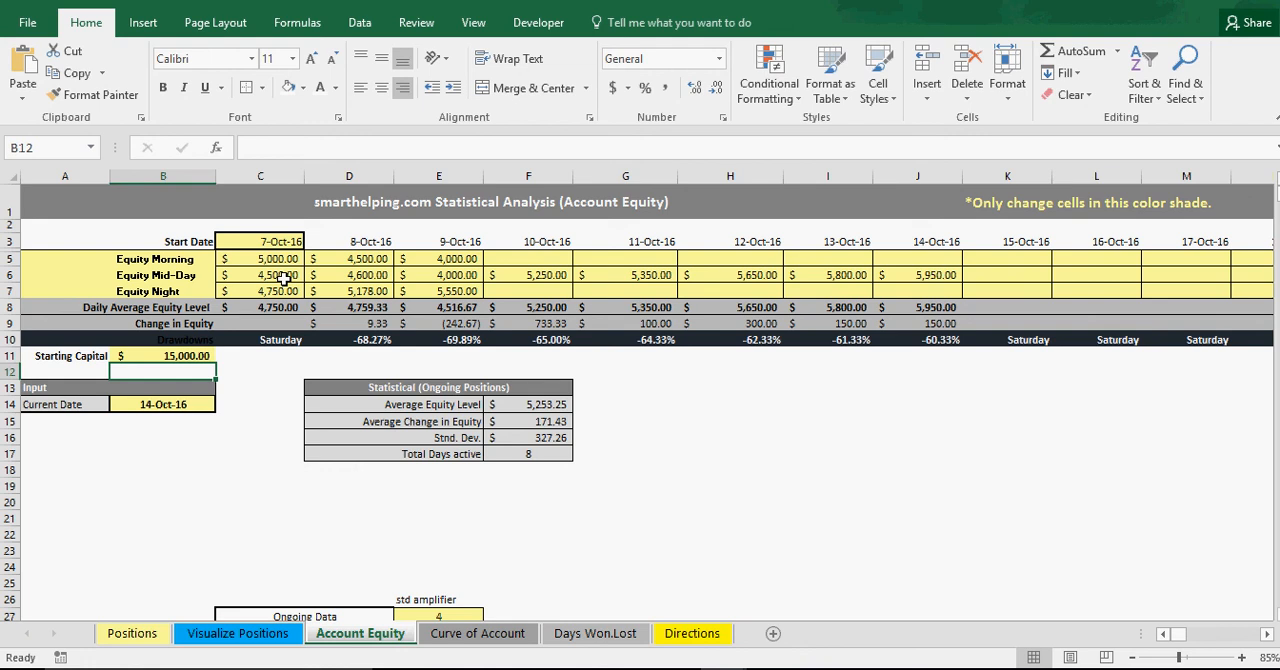
Clear the morning, mid-day and night equity entries from 7-Oct-16 through 14-Oct-16.
drag(273, 258, 878, 292)
right_click(878, 292)
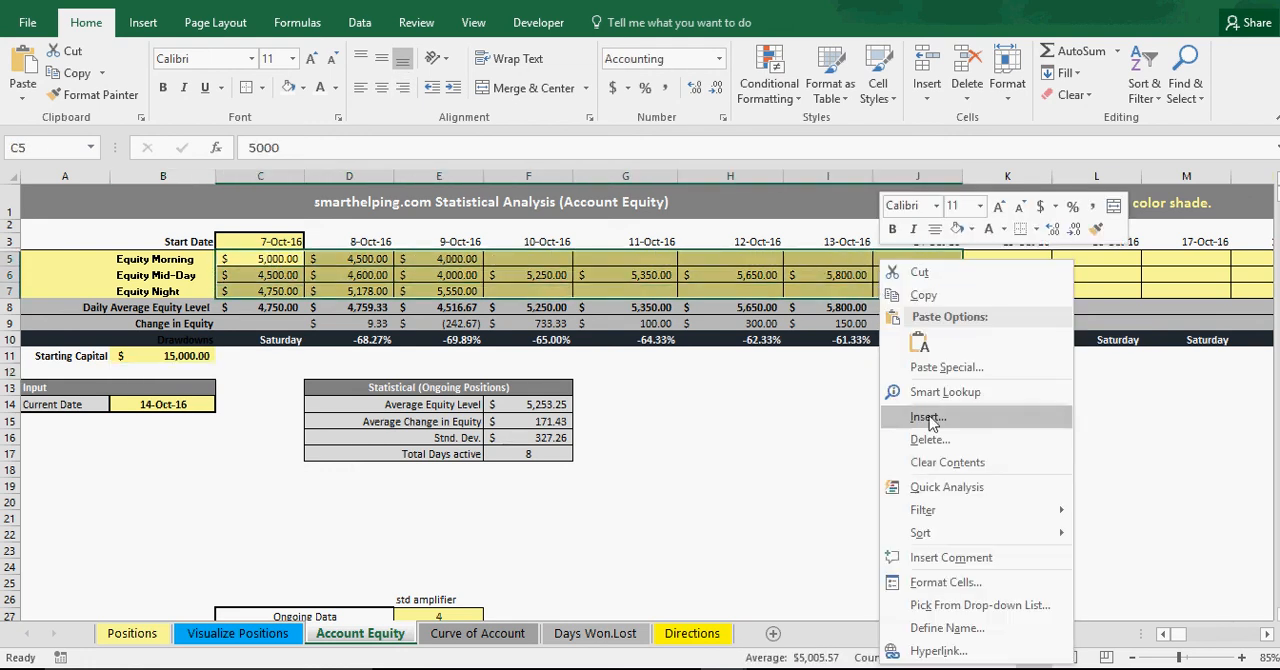
click(947, 462)
Enter Equity Mid-Day values of 15500 for 7-Oct-16 and 15250 for 8-Oct-16.
click(274, 275)
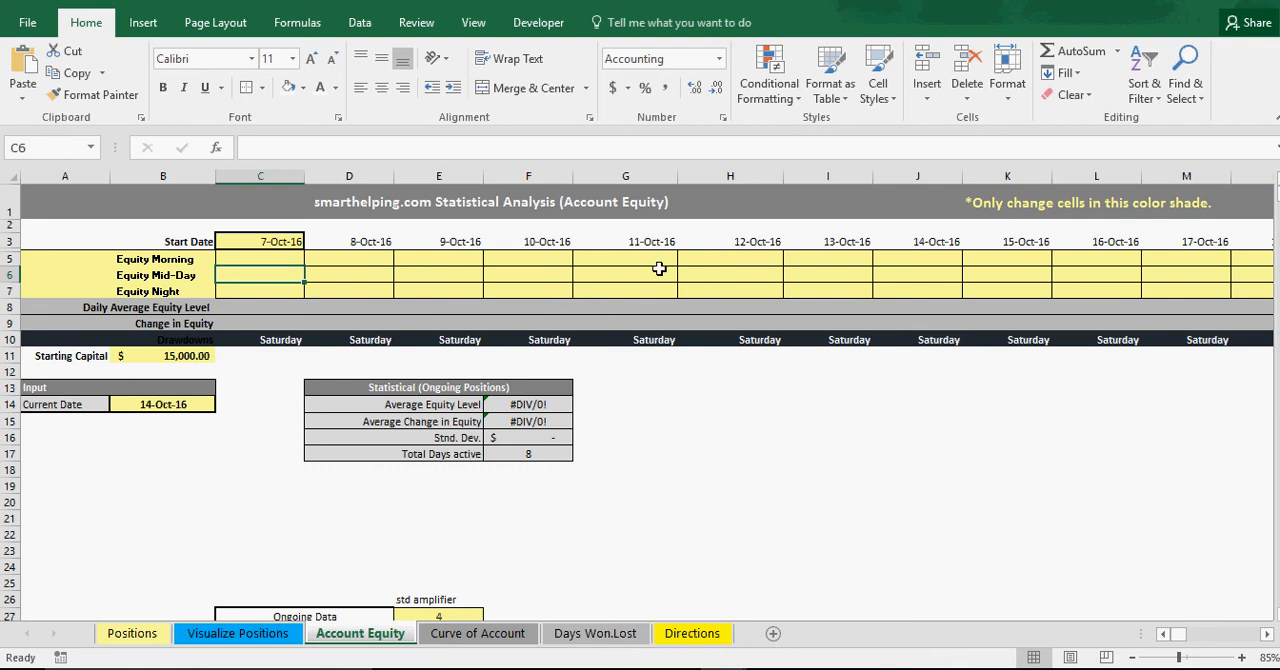
text(15500)
key(Tab)
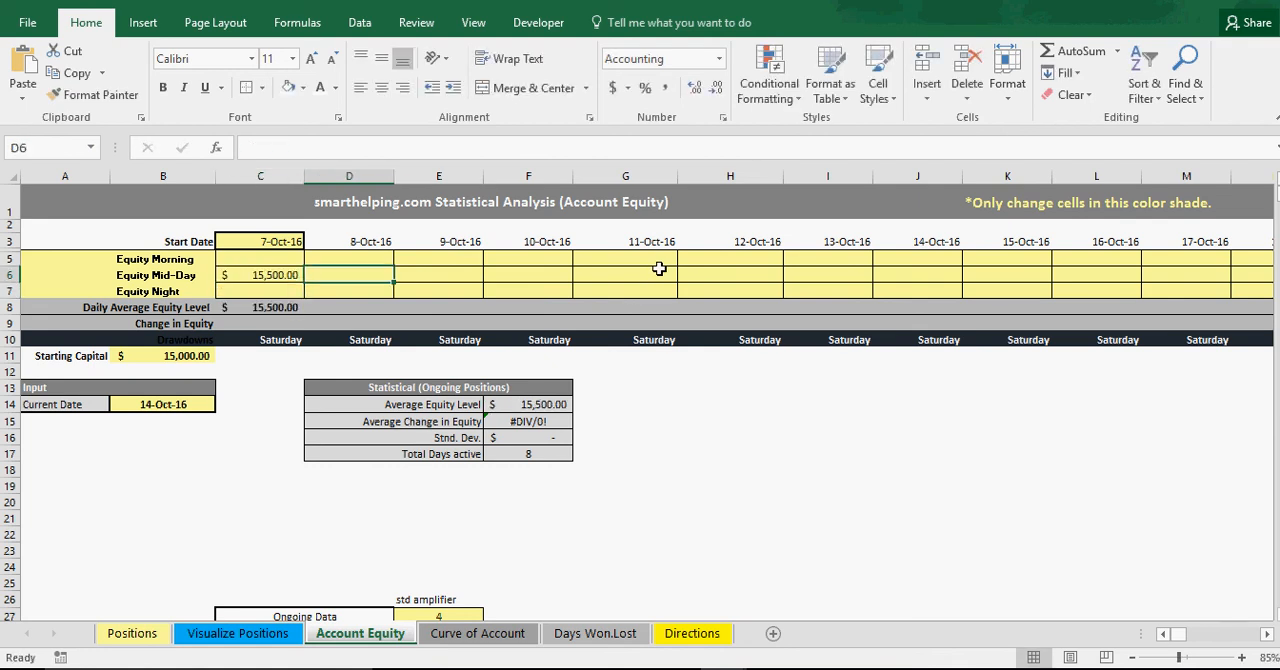
text(15)
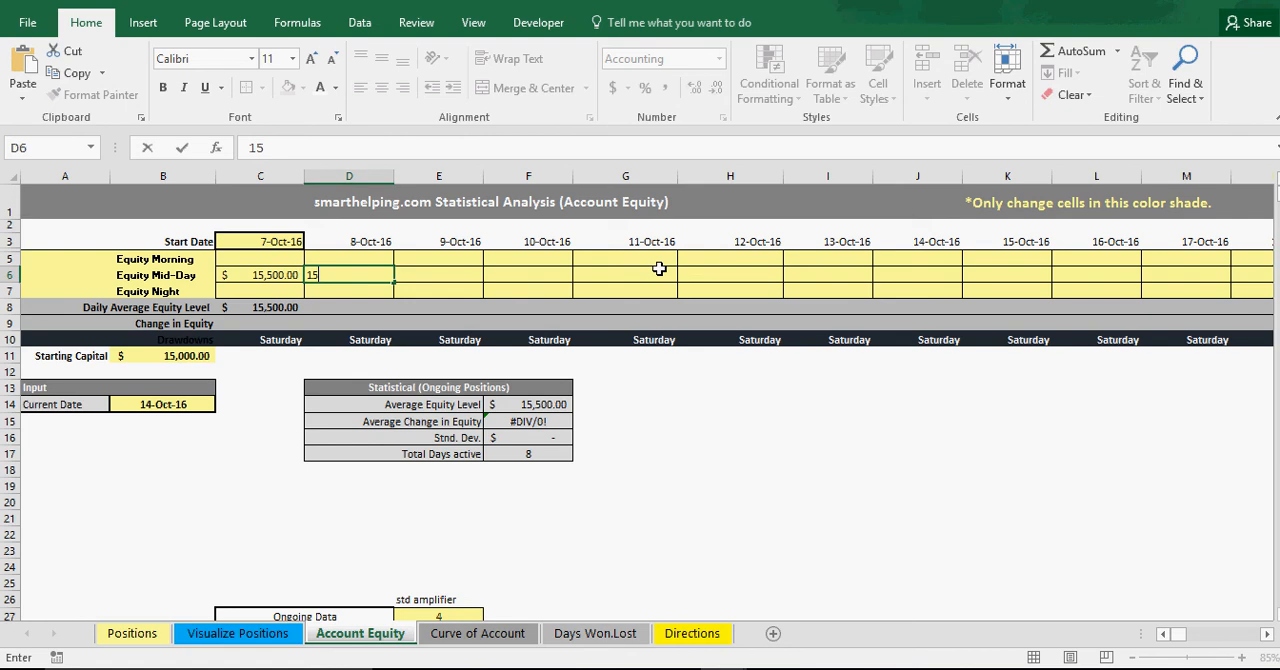
text(,250)
key(Return)
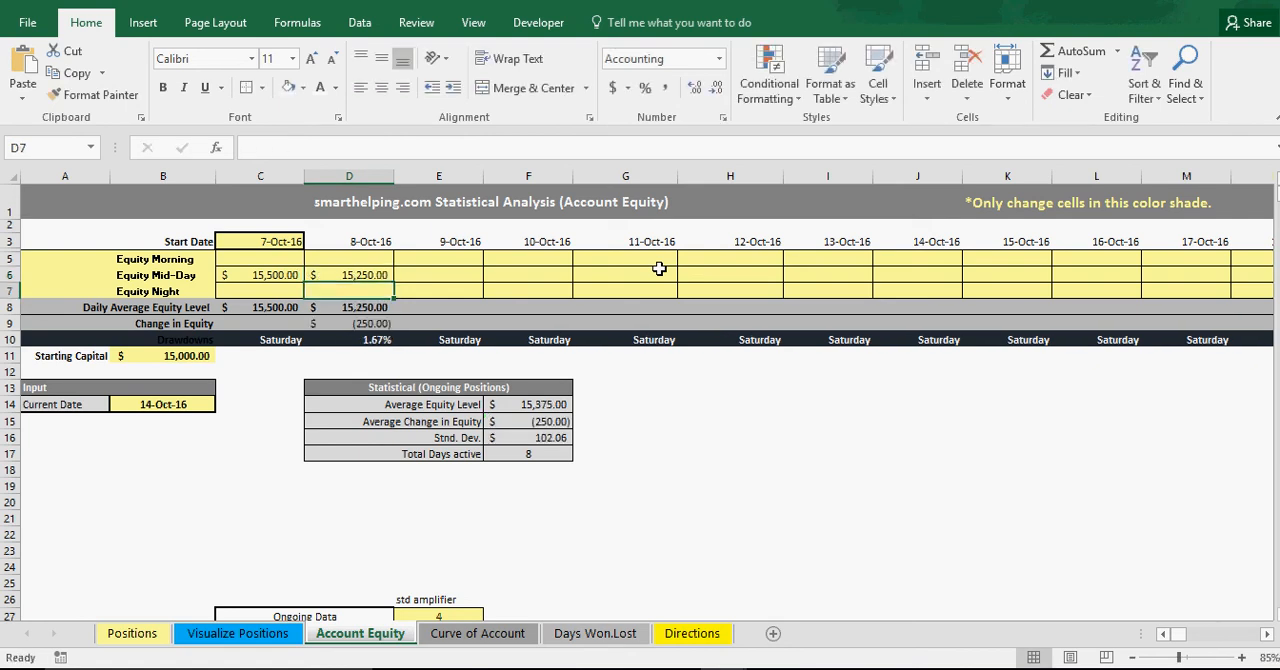
key(Tab)
key(Up)
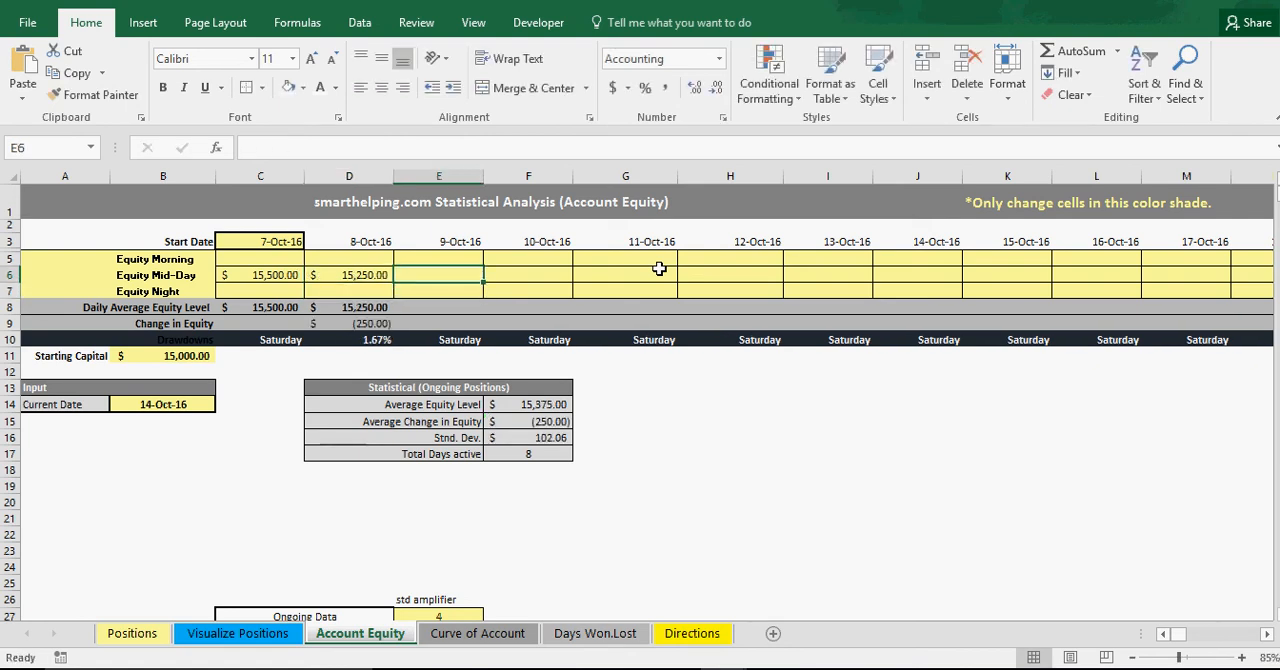
Enter Equity Mid-Day values of 15365 for 9-Oct-16 and 15900 for 10-Oct-16.
text(15,)
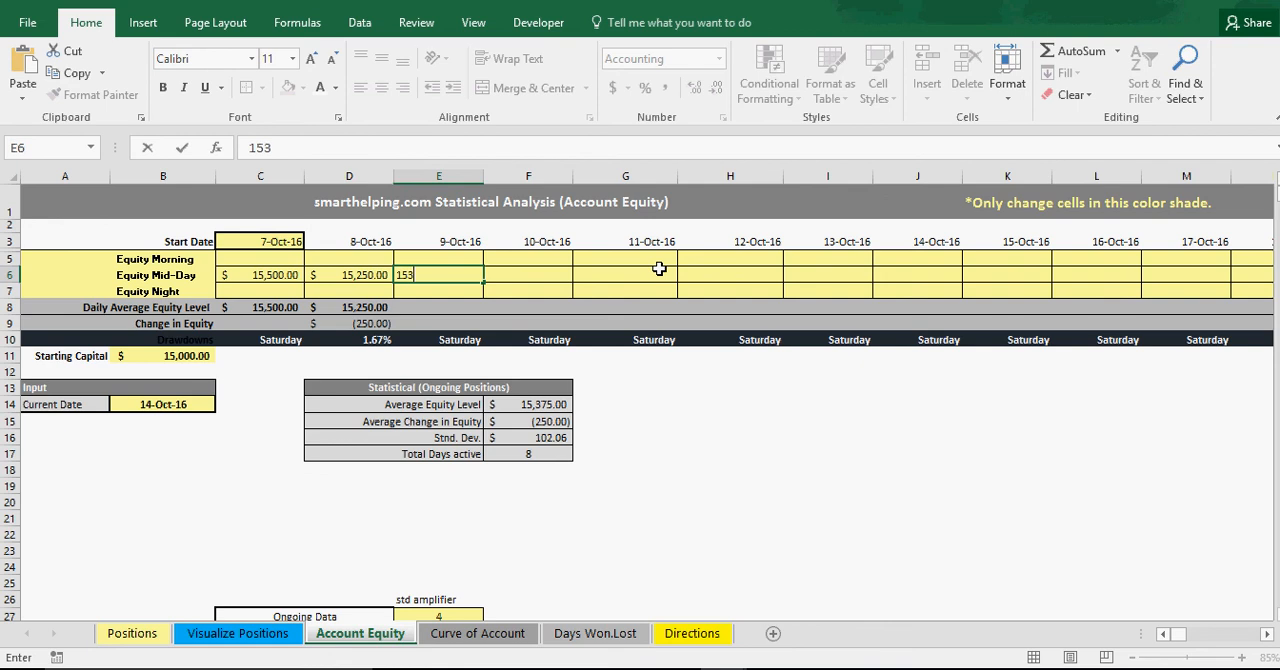
text(365)
key(Return)
key(Up)
key(Right)
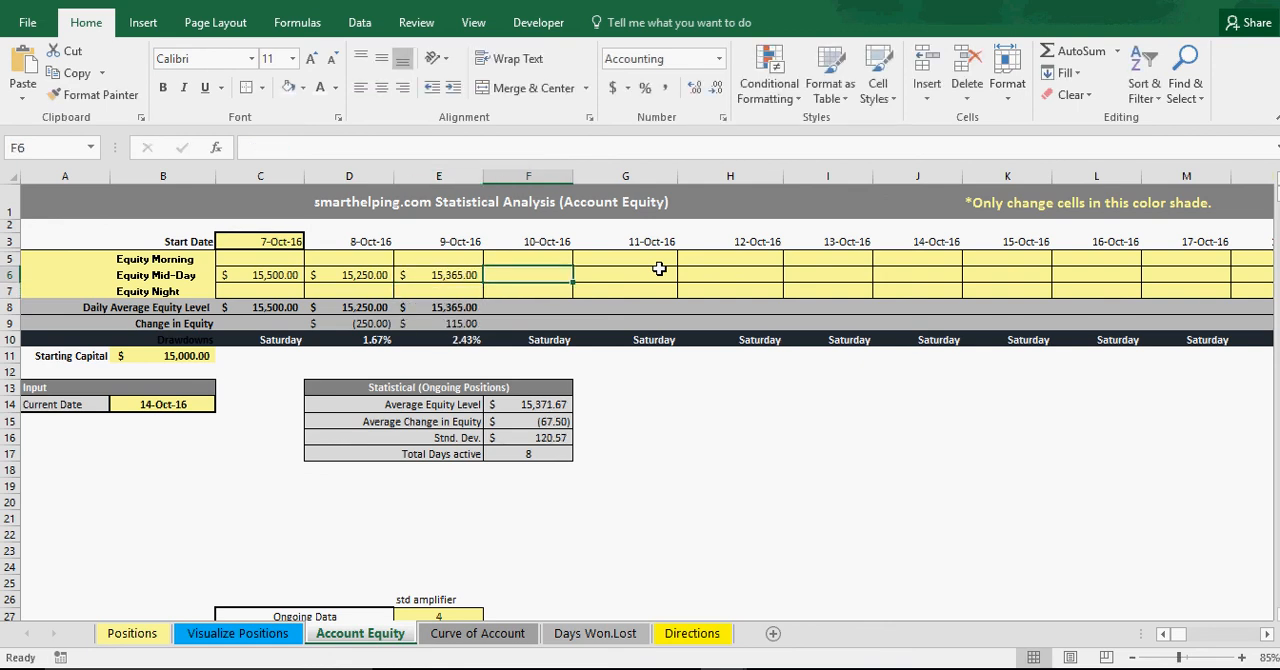
text(15900)
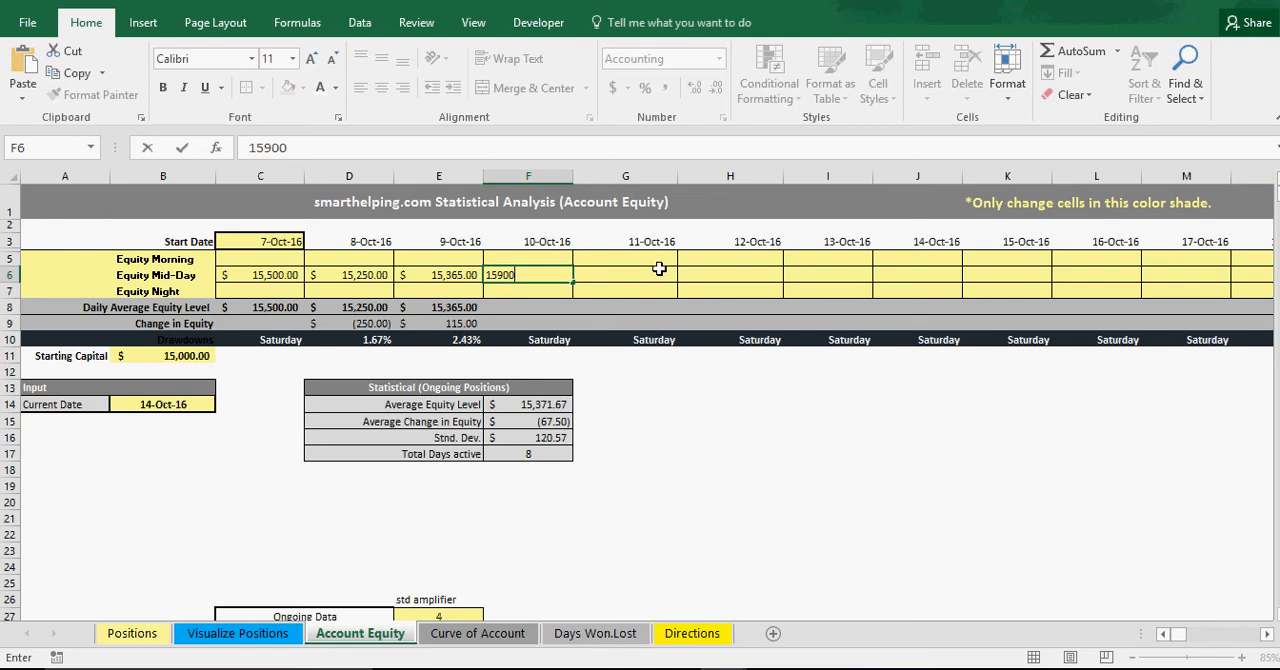
key(Return)
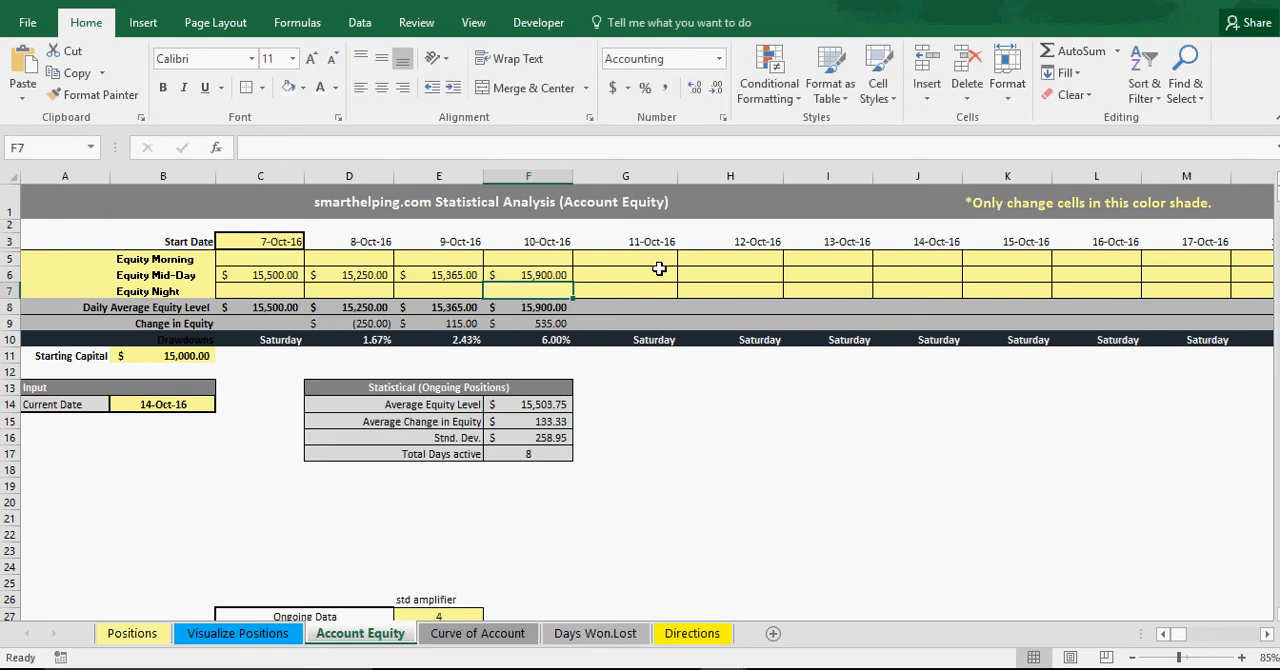
Enter Equity Mid-Day values of 16500 for 11-Oct-16 and 14500 for 12-Oct-16.
click(659, 268)
text(16500)
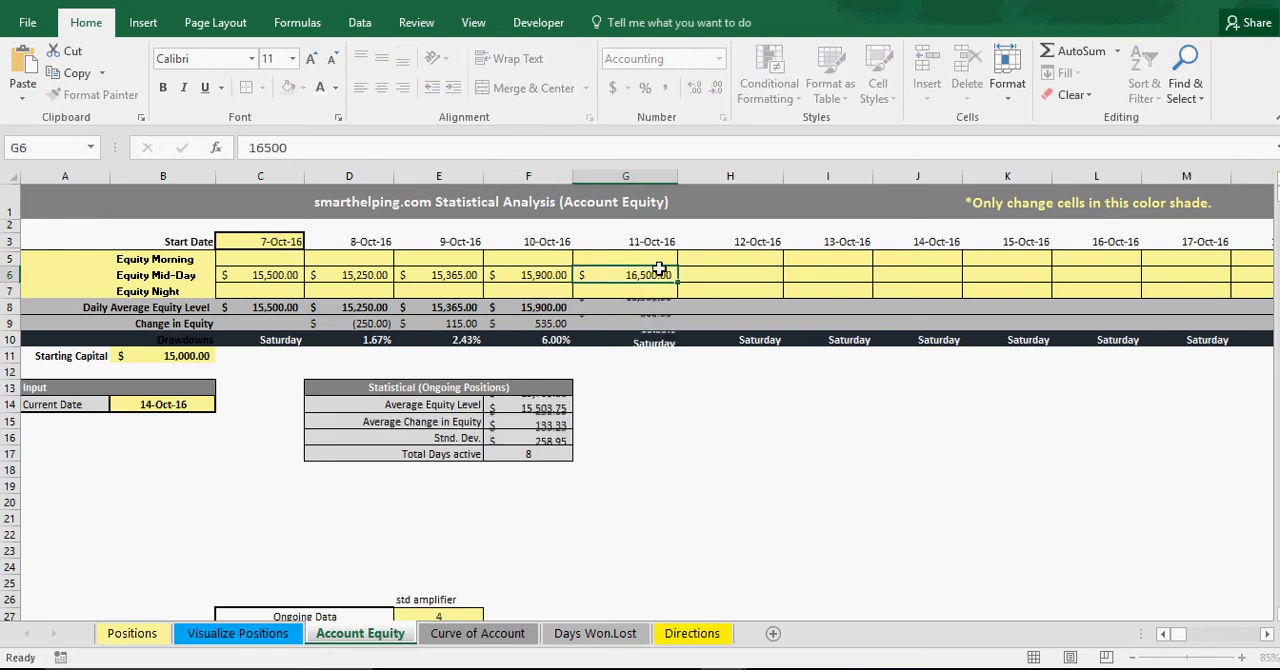
key(Return)
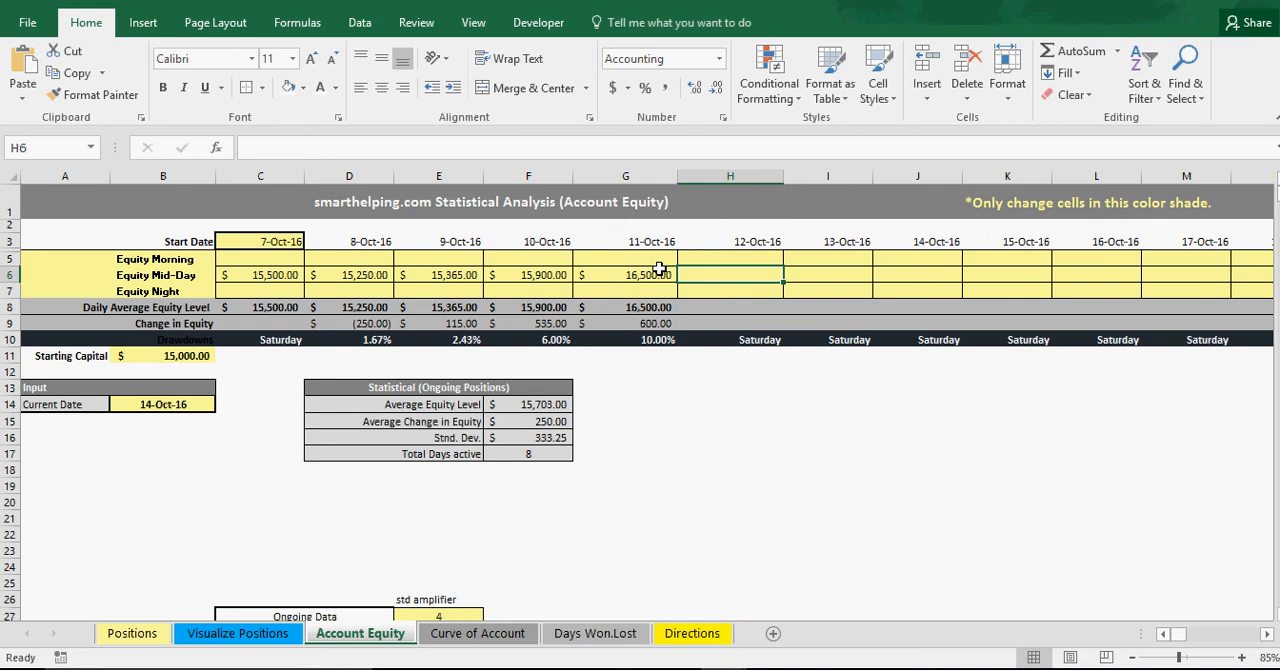
text(14500)
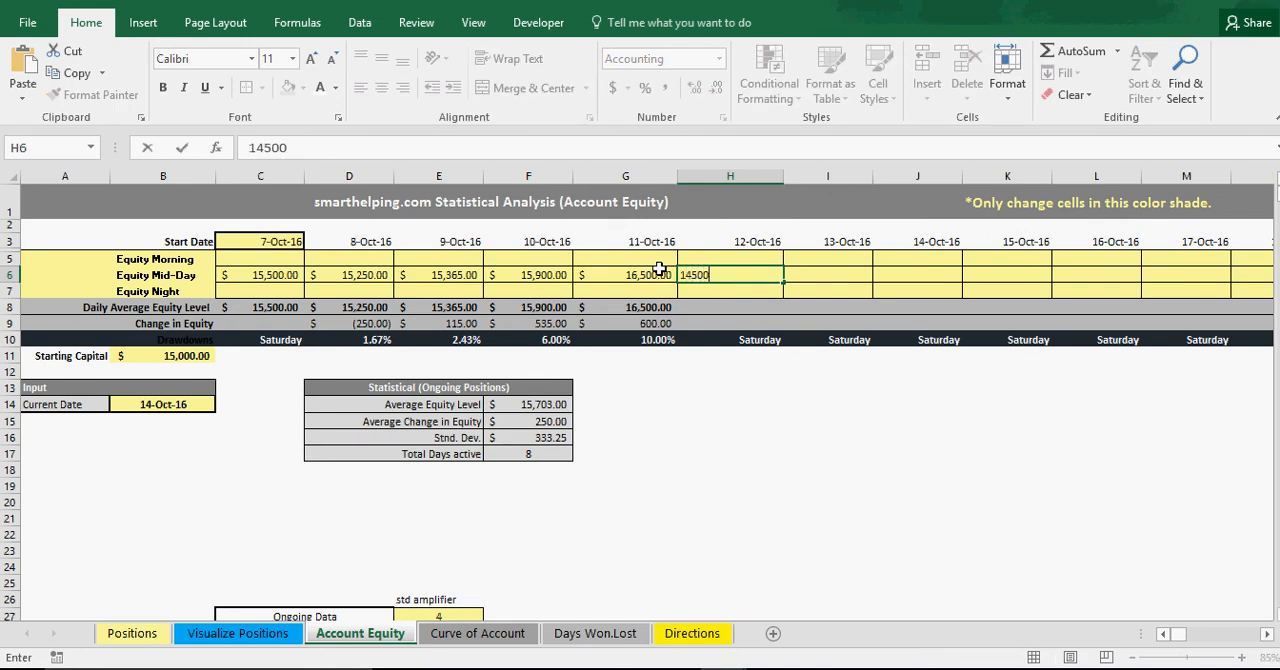
key(Return)
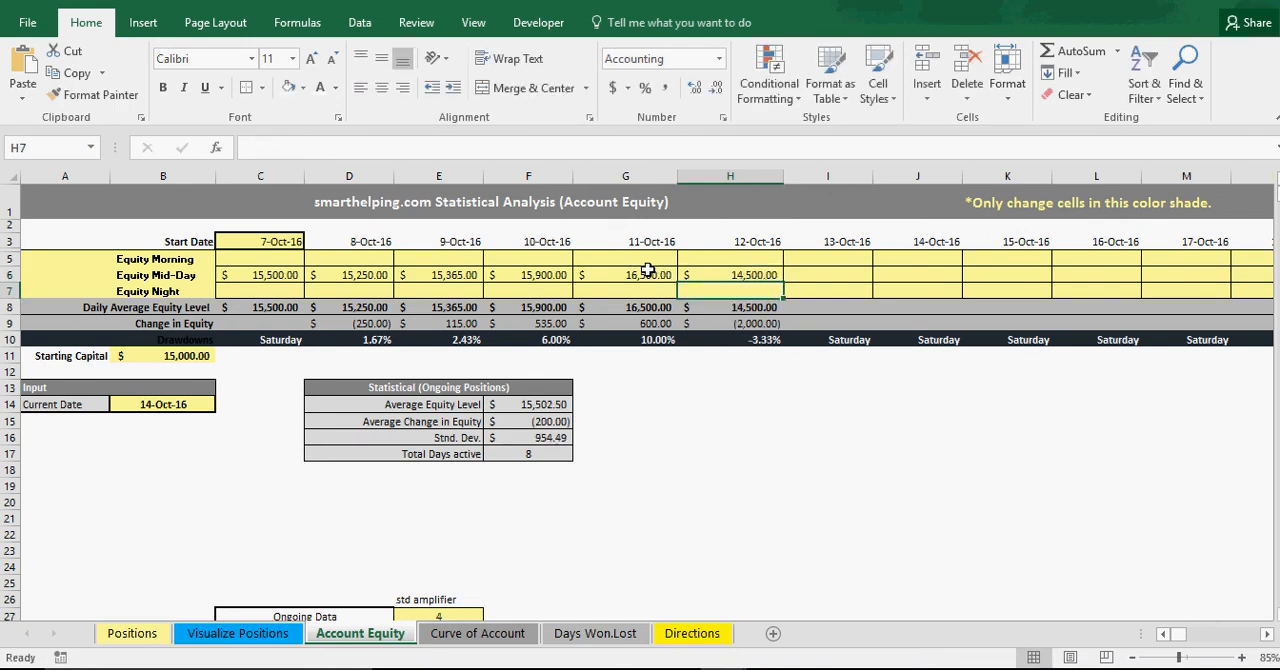
Set the Current Date input on the Account Equity sheet to 10-Oct-16.
click(158, 405)
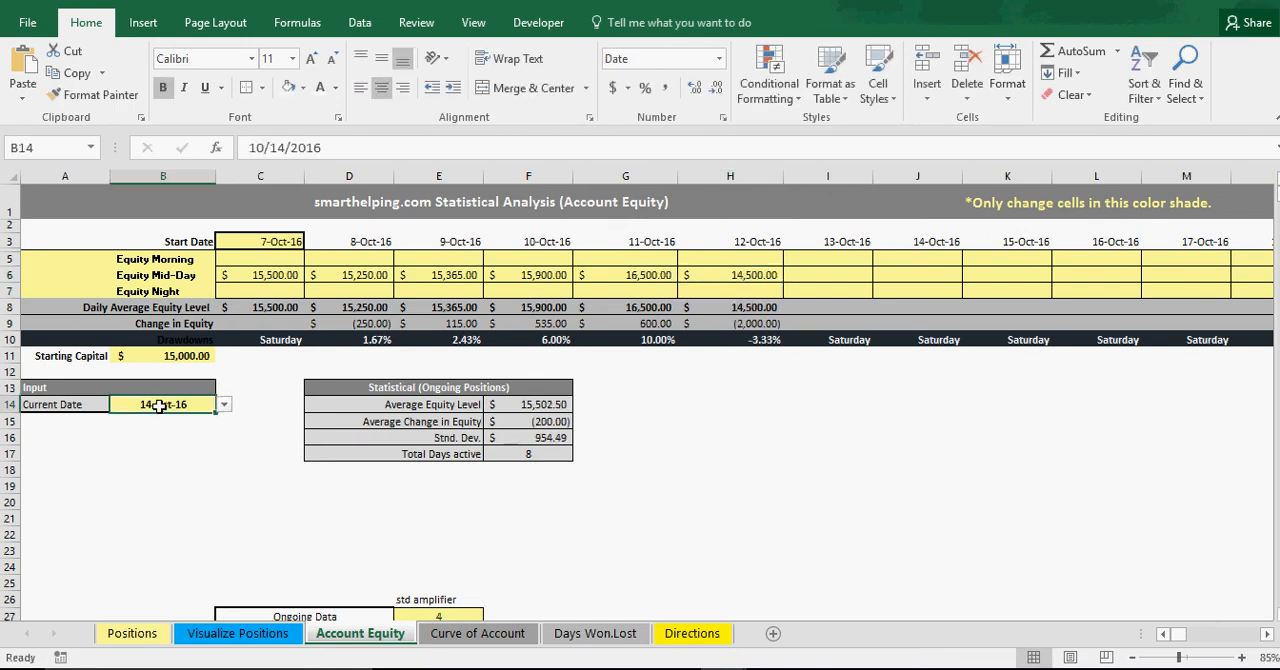
click(224, 405)
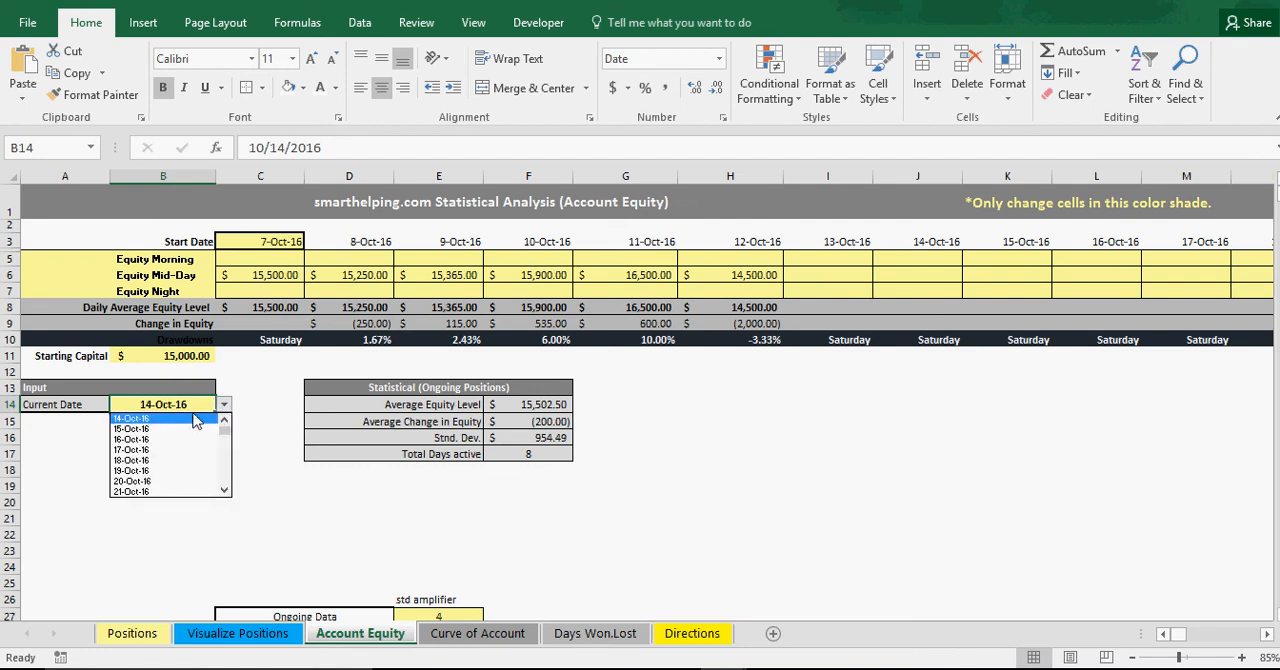
click(226, 420)
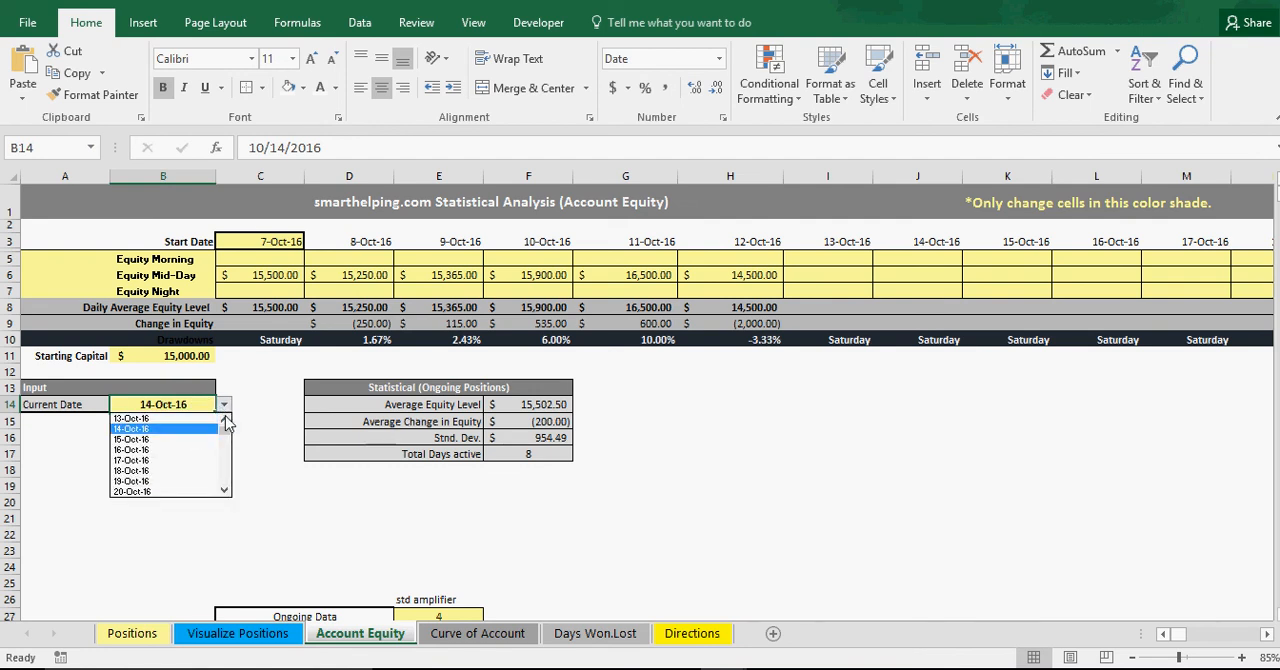
click(226, 422)
click(226, 422)
click(226, 422)
click(226, 422)
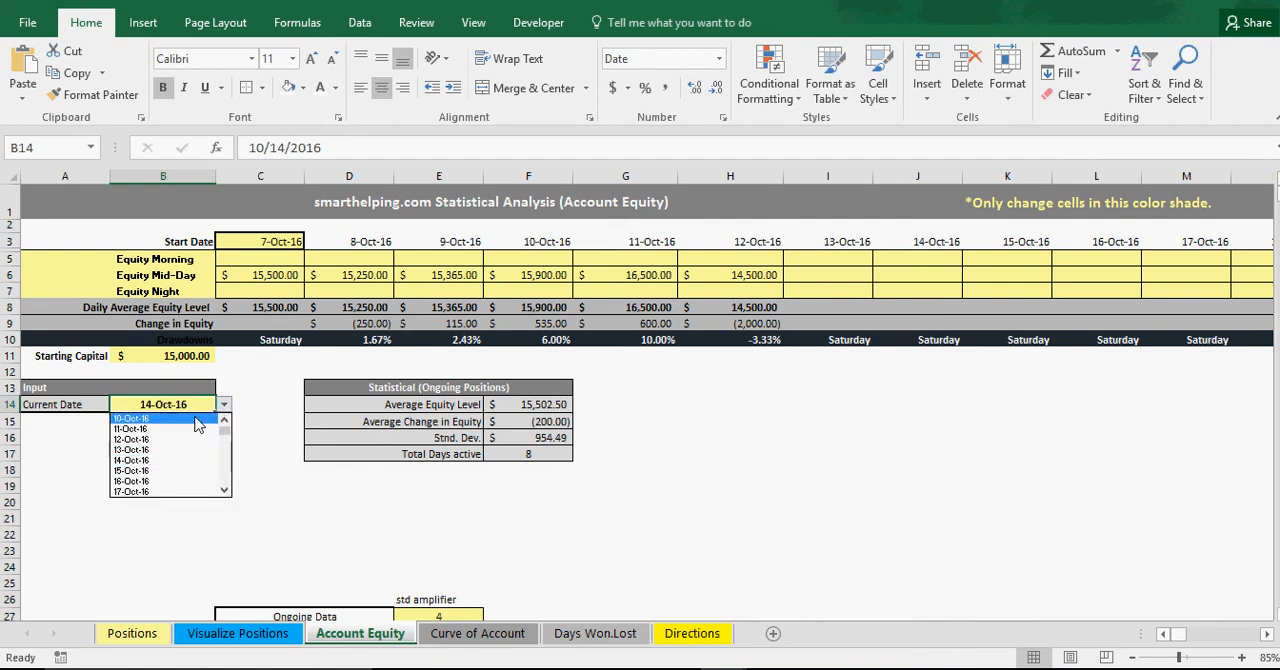
click(172, 428)
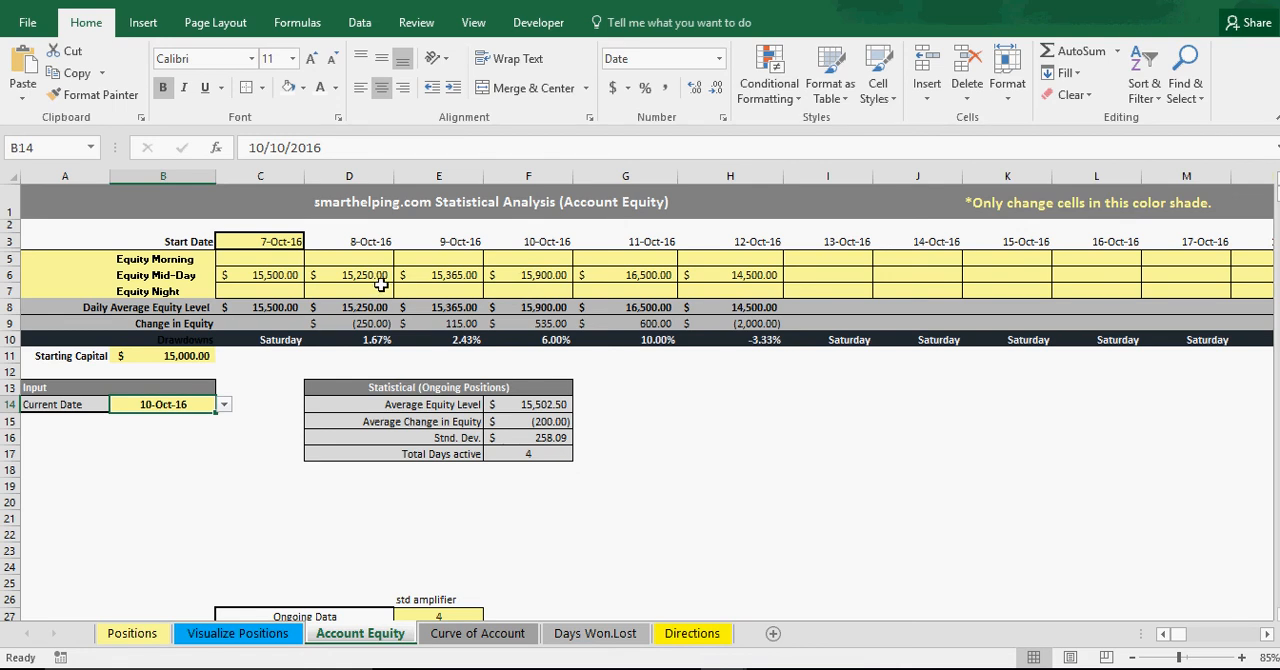
Inspect the Average Change in Equity formula and the range it averages, leaving it unchanged.
click(548, 423)
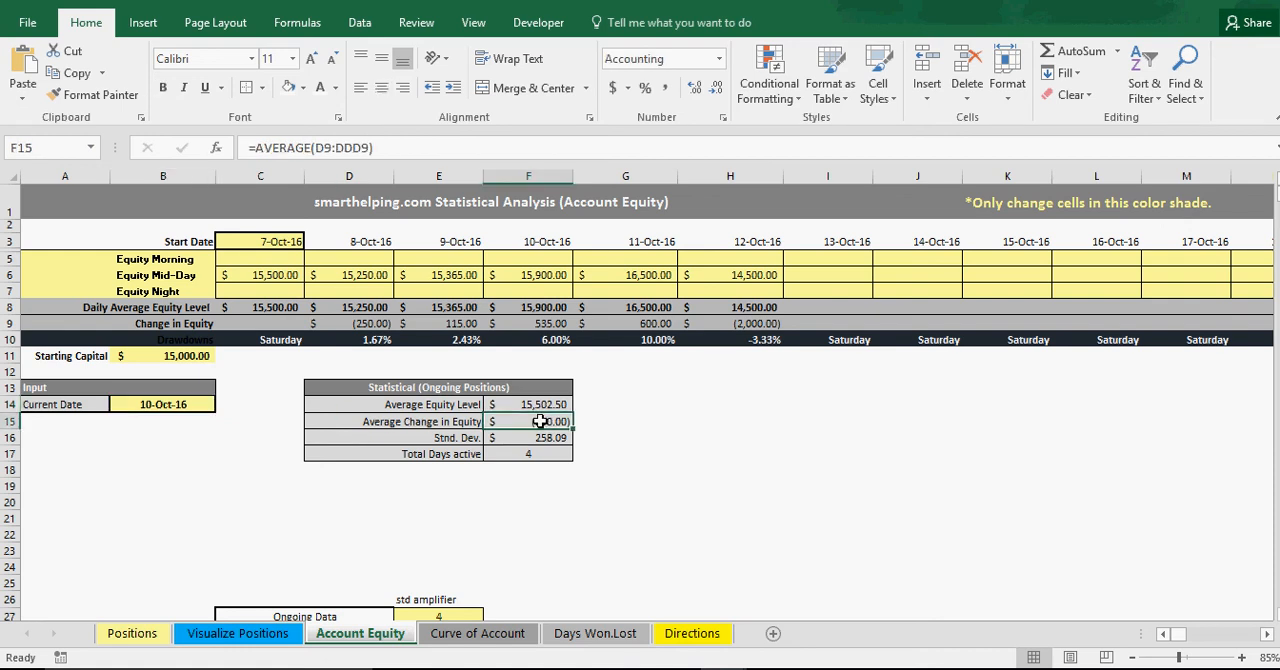
double_click(540, 421)
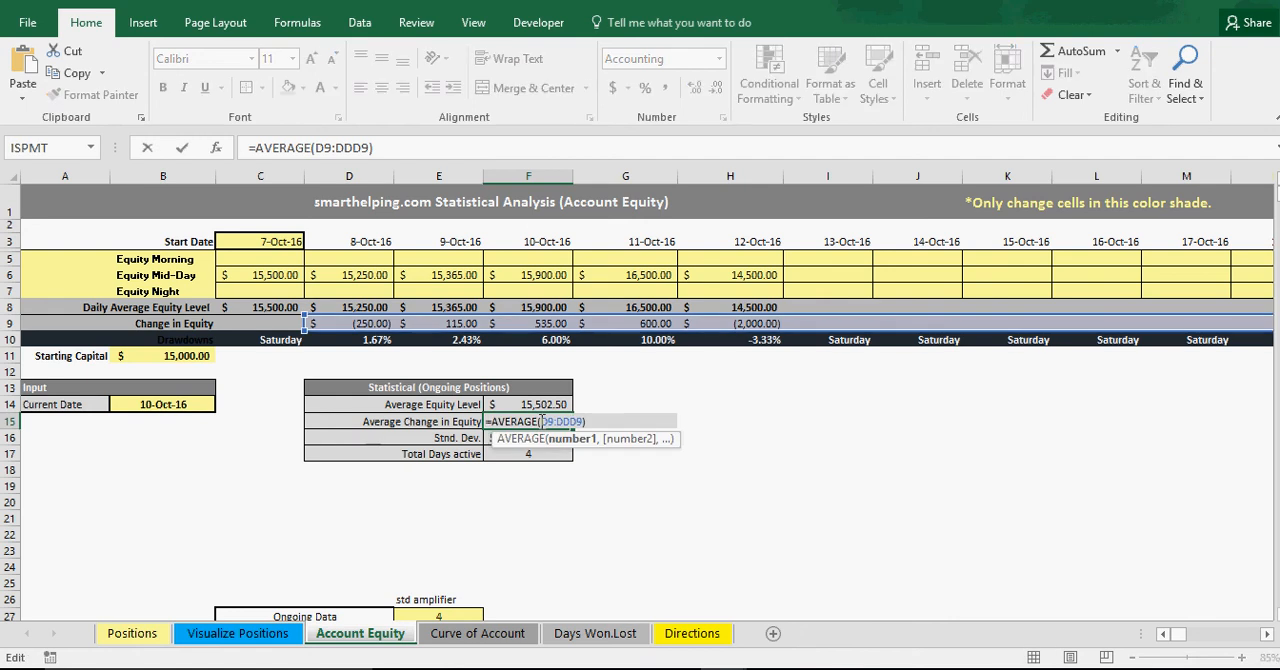
key(Return)
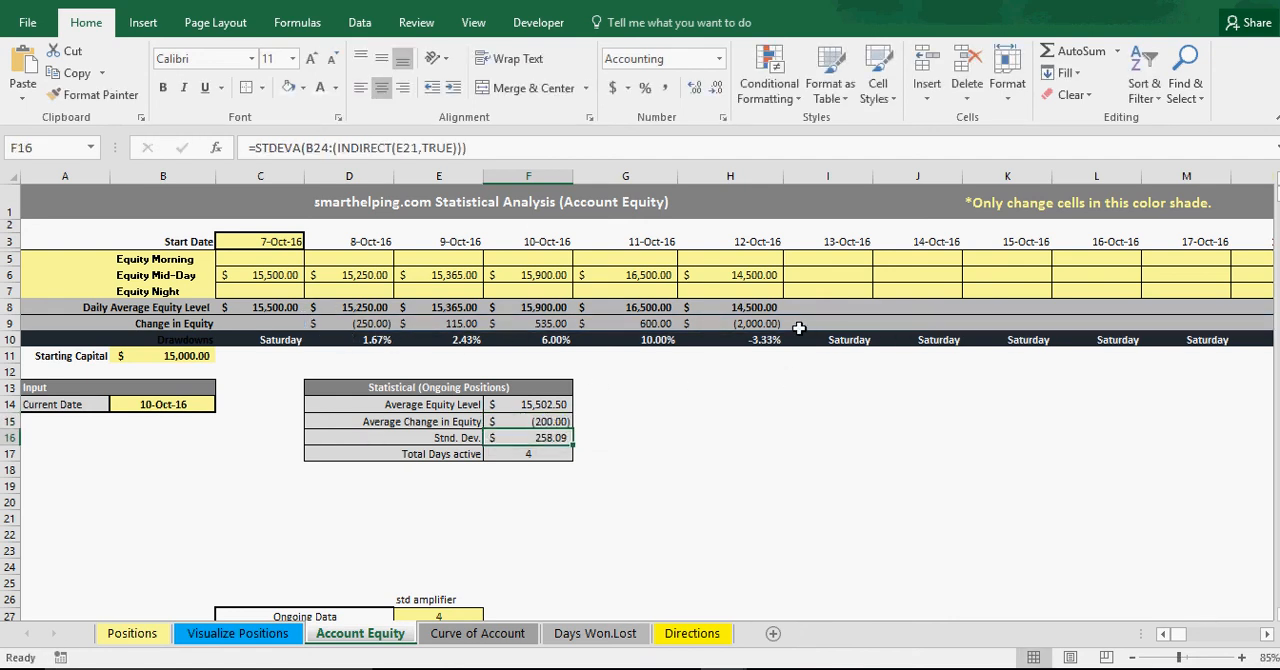
Change the Equity Mid-Day value for 12-Oct-16 to 15500.
click(733, 276)
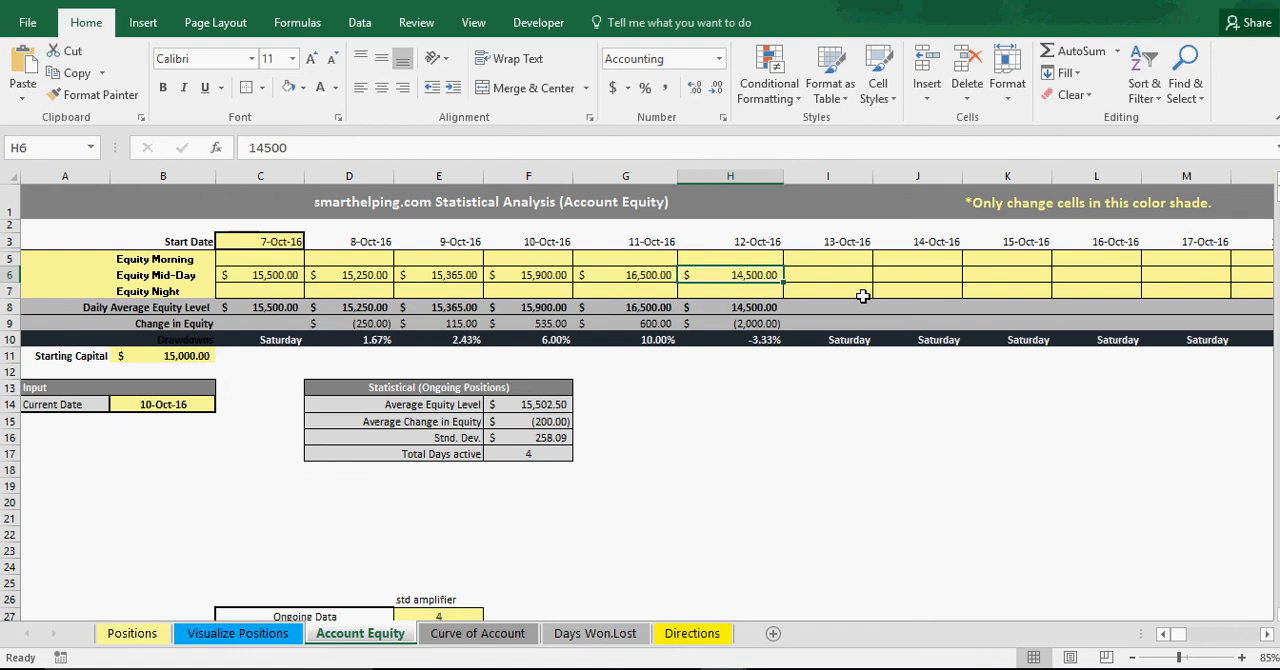
text(4500)
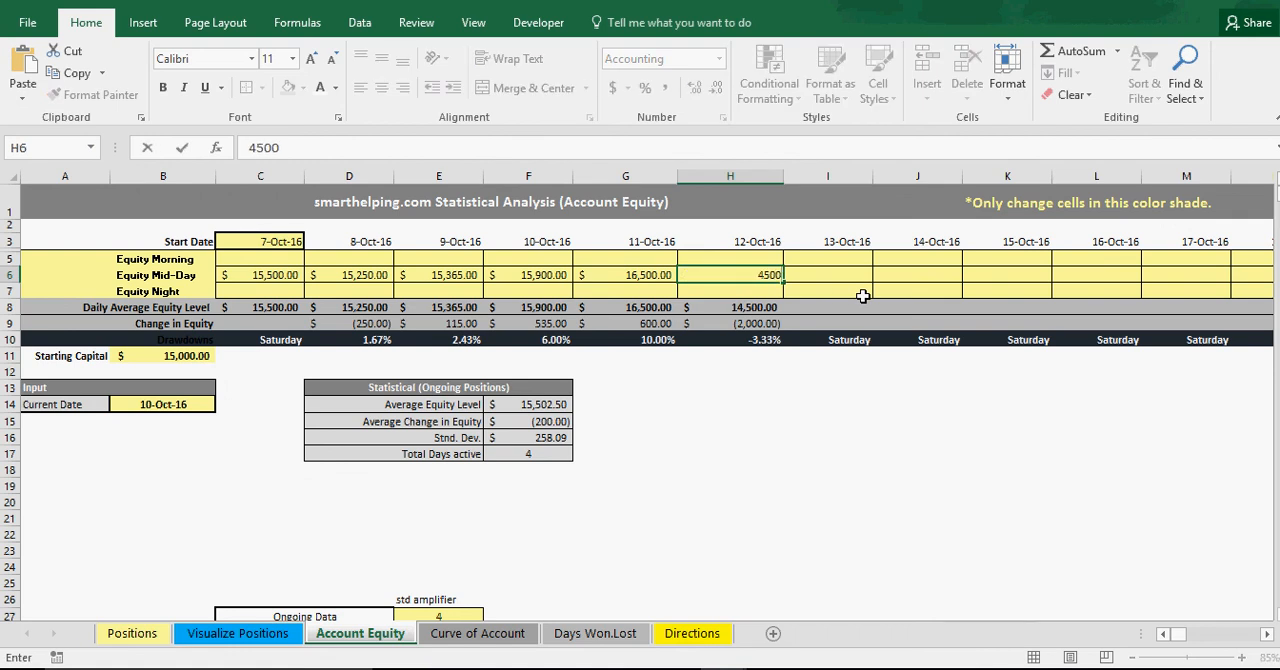
key(BackSpace)
key(BackSpace)
key(BackSpace)
key(BackSpace)
text(15,500)
key(Return)
key(Up)
Change the Equity Mid-Day value for 11-Oct-16 to 15550.
key(Left)
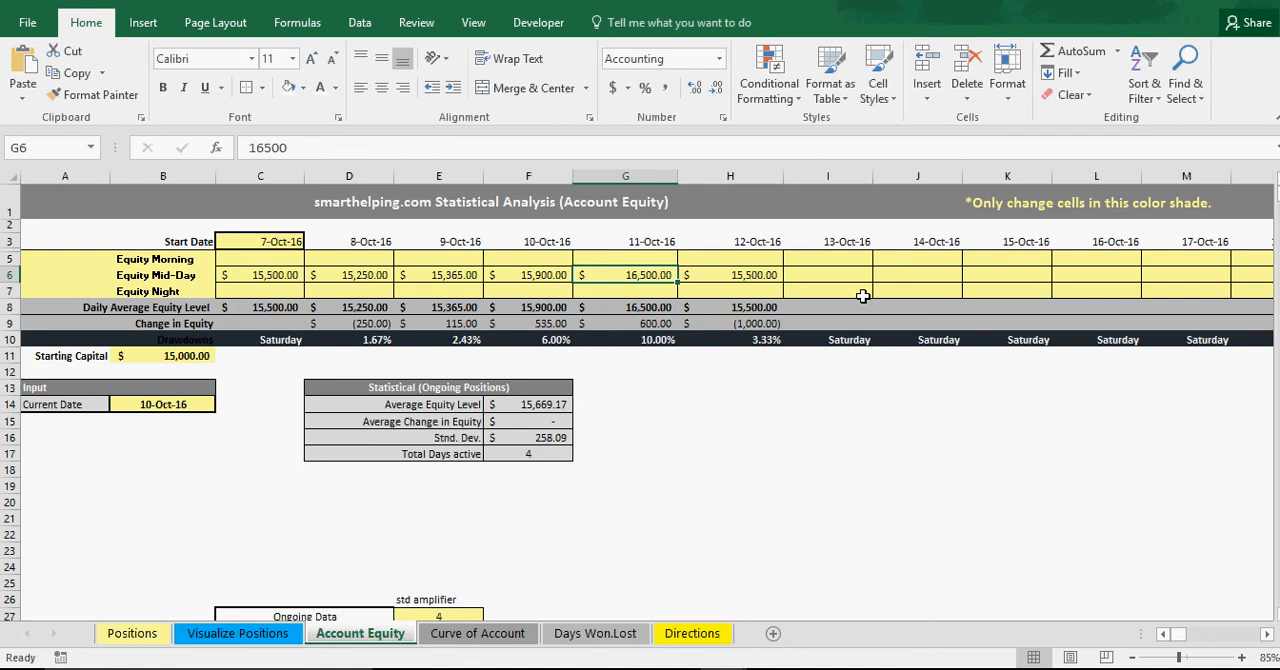
text(15,)
text(55)
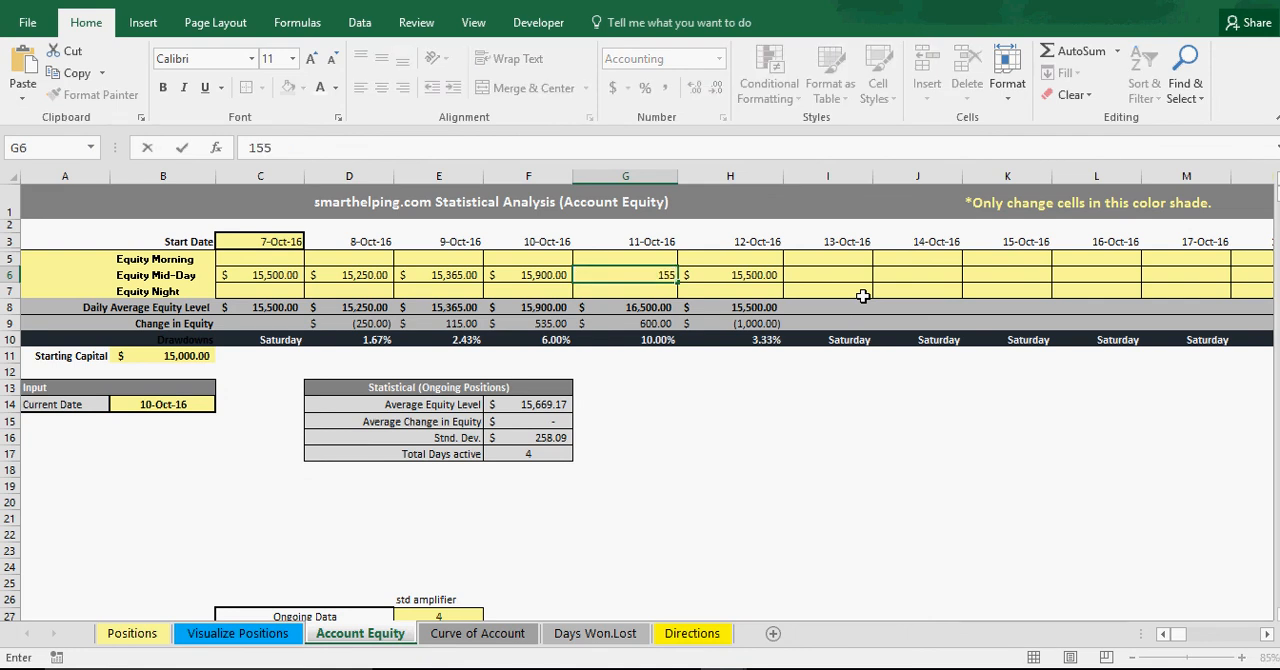
text(0)
key(Return)
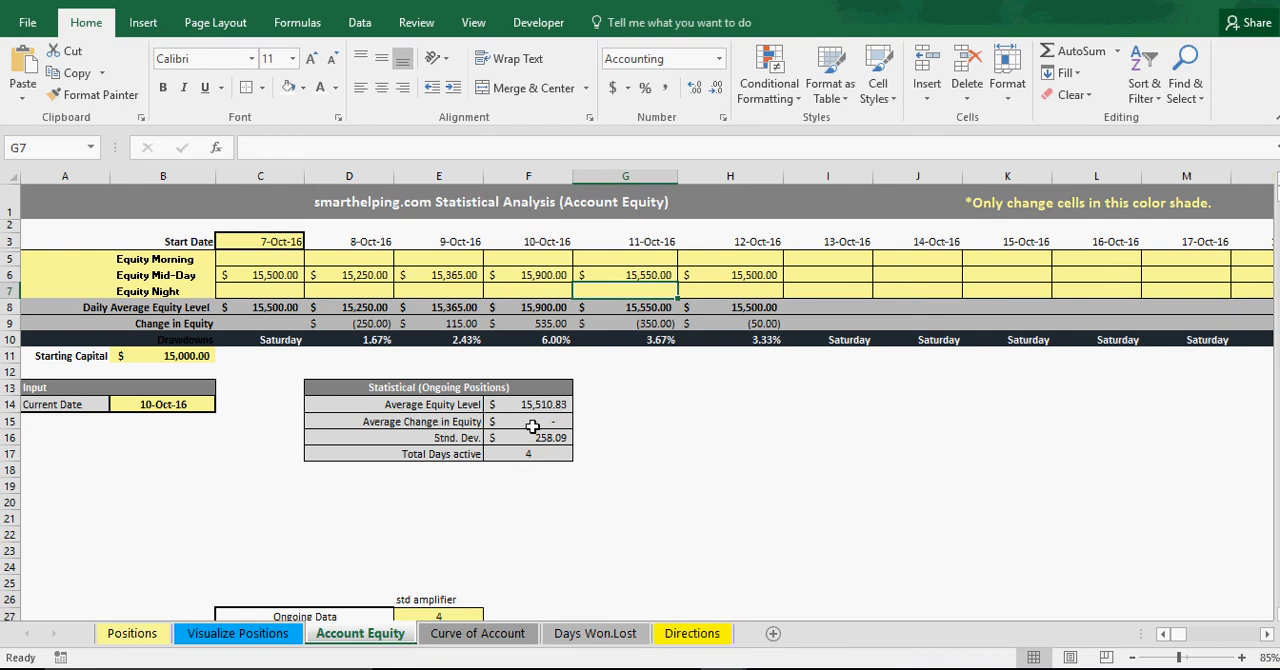
Set the Equity Mid-Day value for 12-Oct-16 to 16000.
click(724, 276)
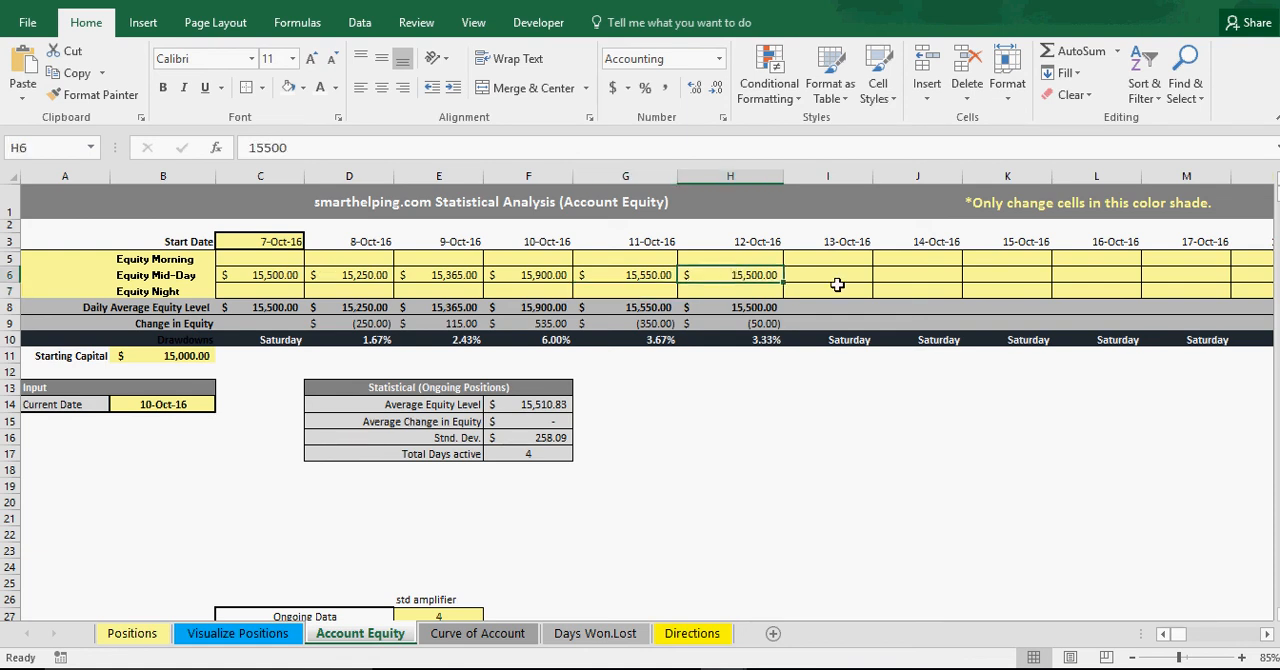
text(16000)
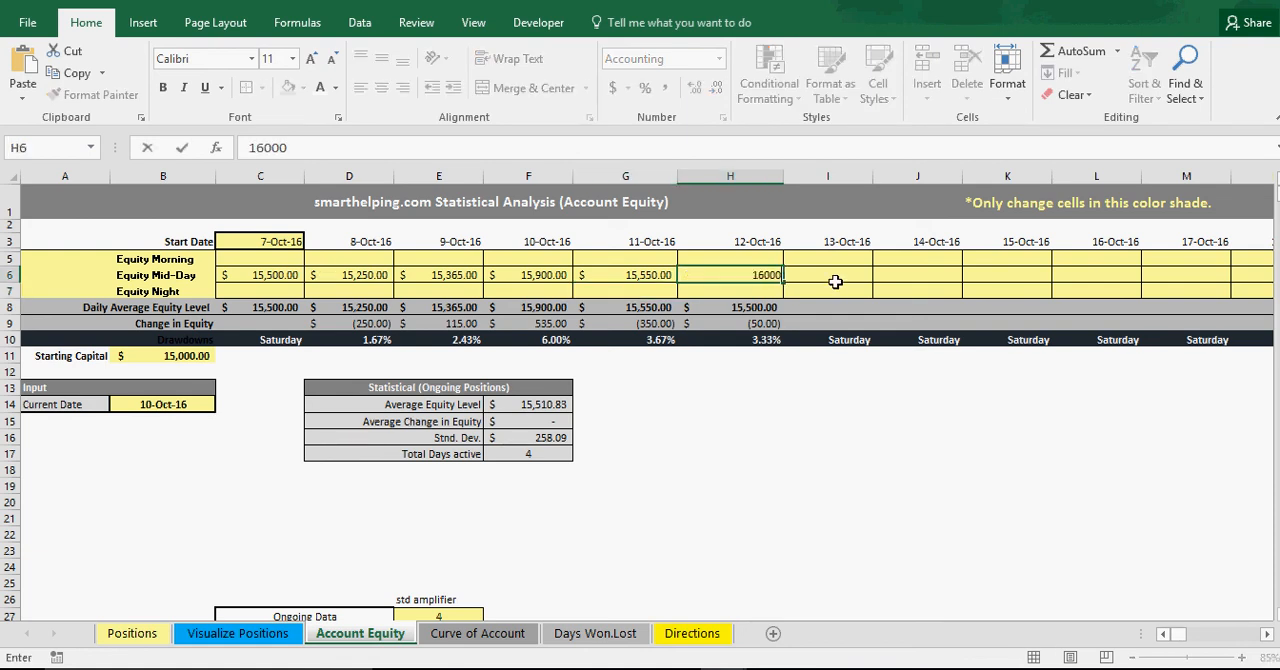
key(Return)
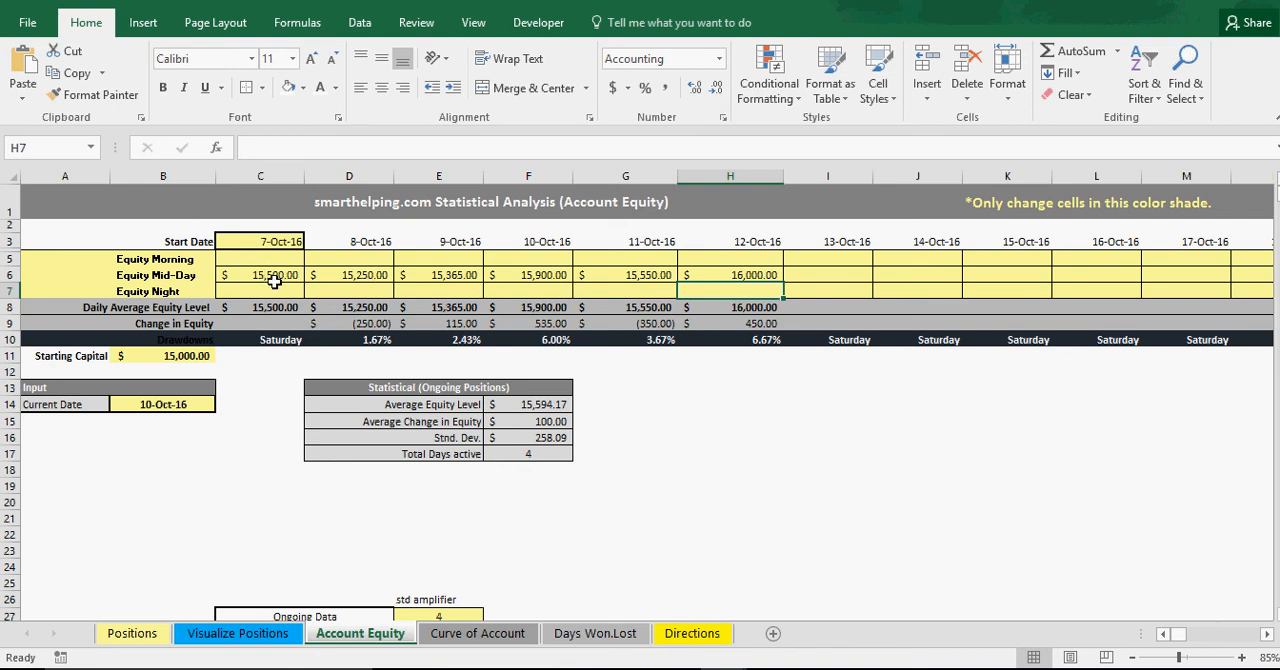
Set the Current Date input on the Account Equity sheet to 12-Oct-16.
click(163, 405)
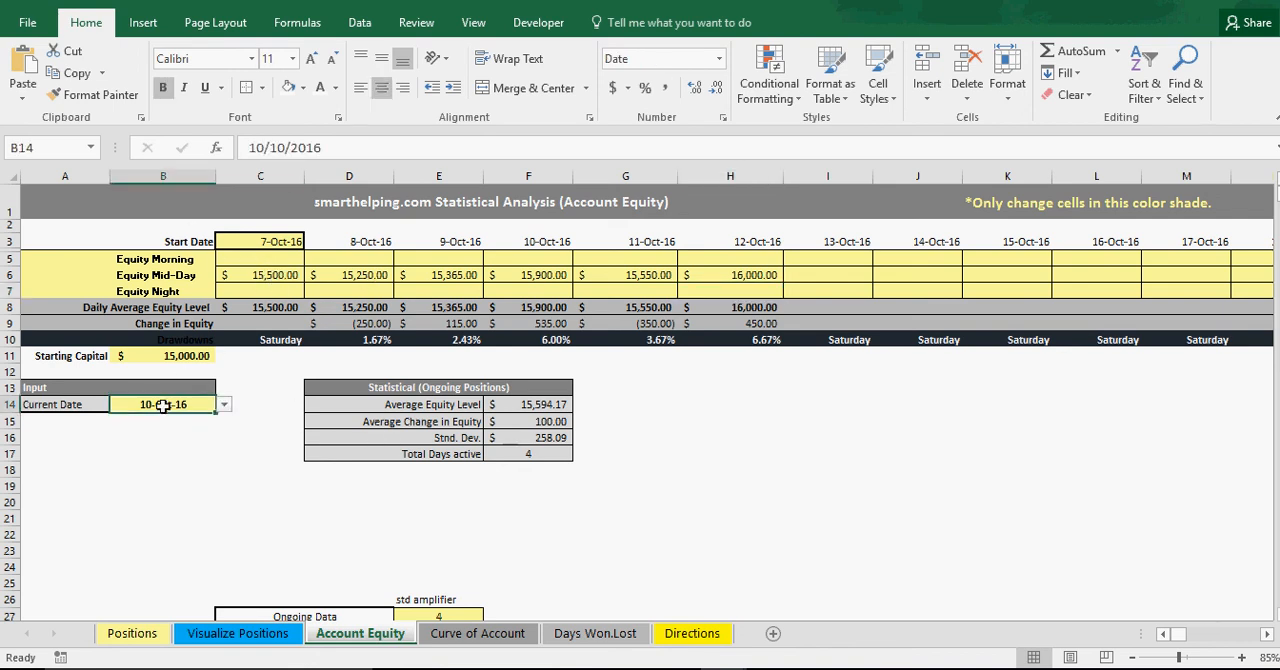
click(225, 406)
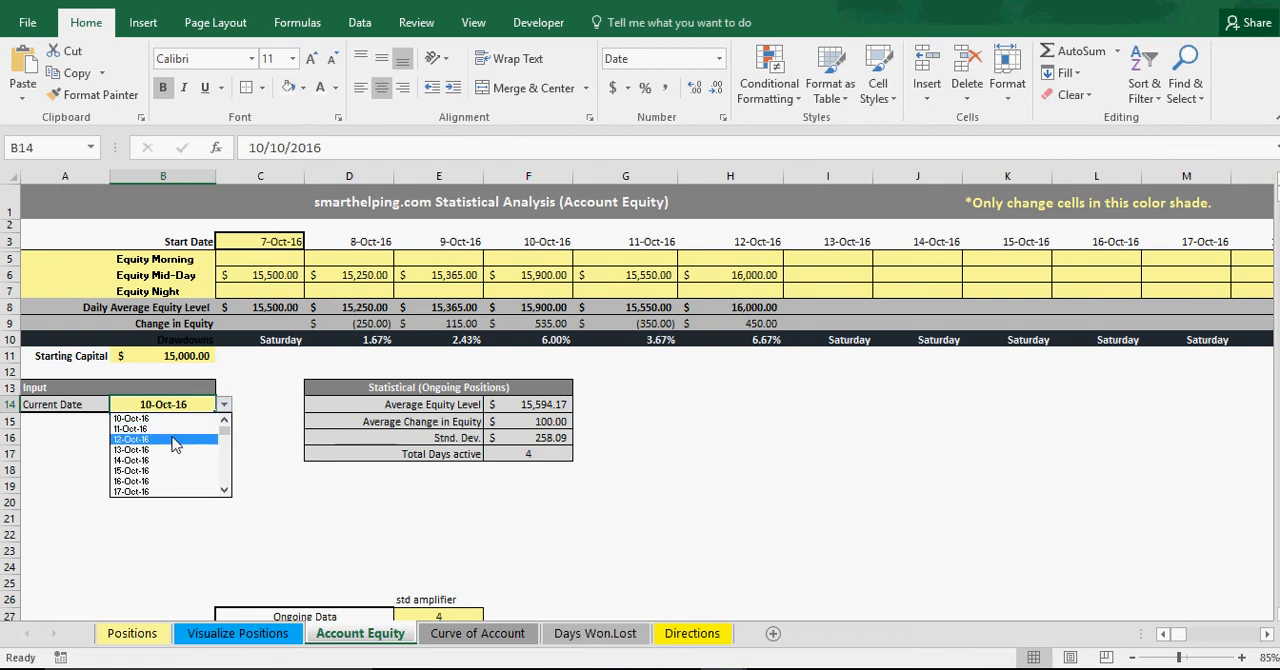
click(146, 444)
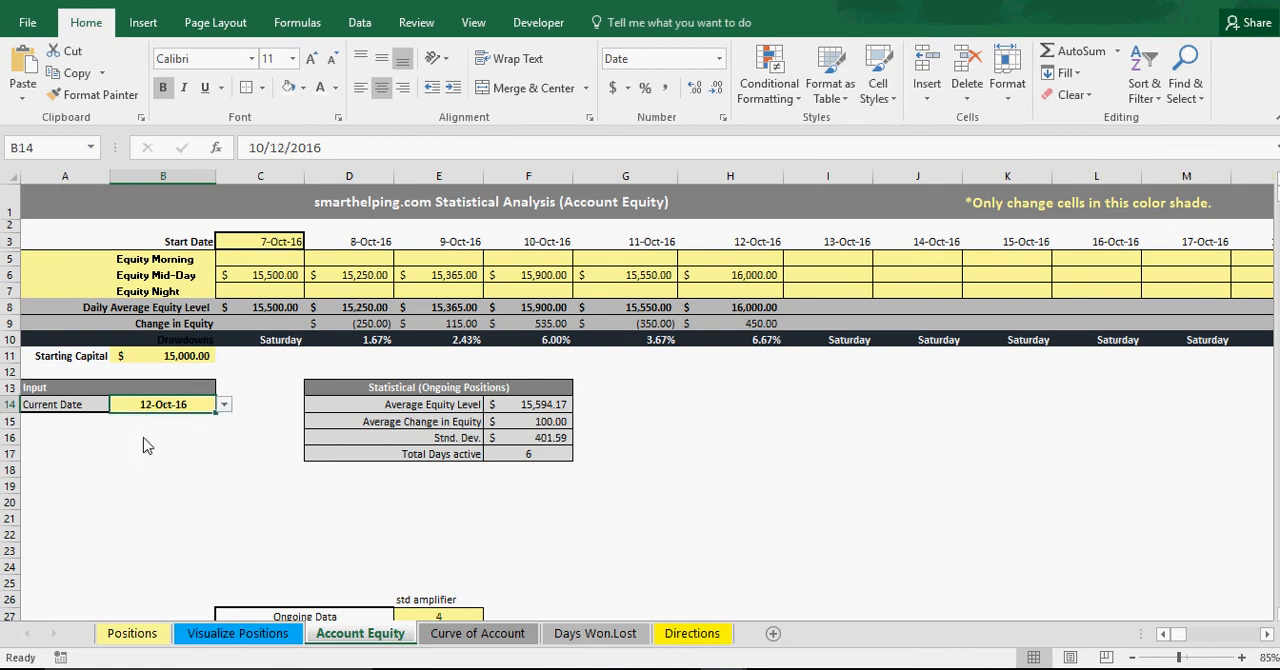
Review the bell curve on the Curve of Account sheet and the Positive Vs. Negative Days chart on the Days Won.Lost sheet.
scroll(146, 444, down, 2)
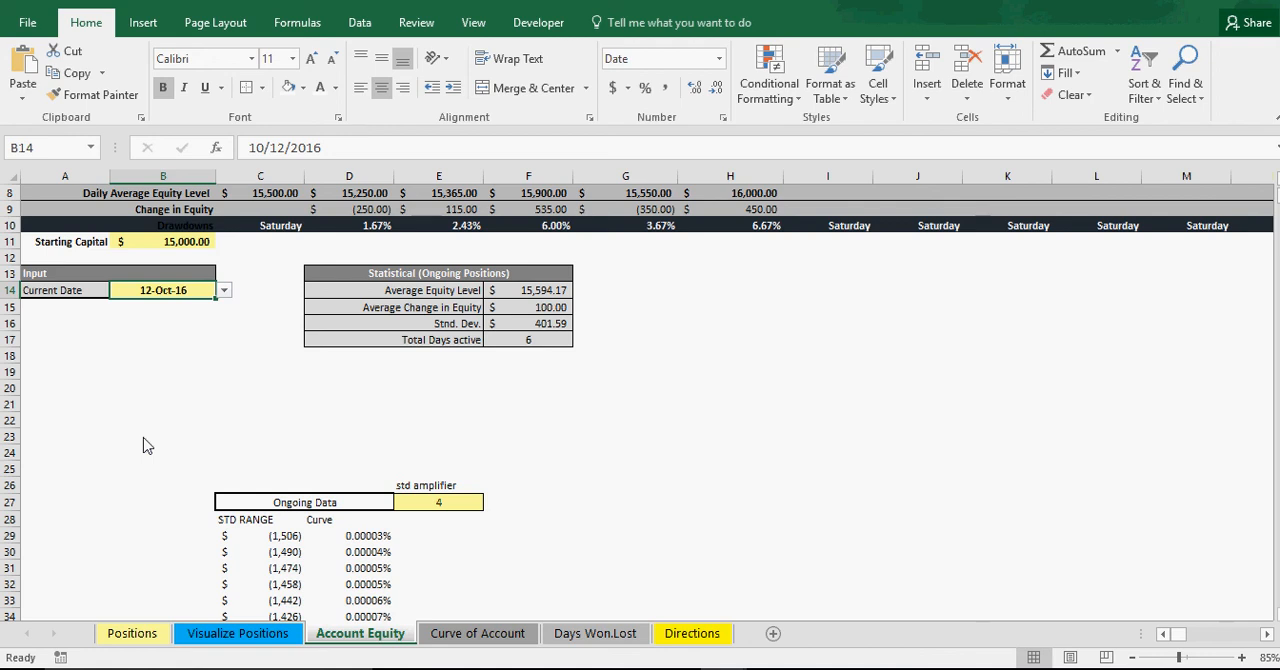
scroll(146, 444, up, 2)
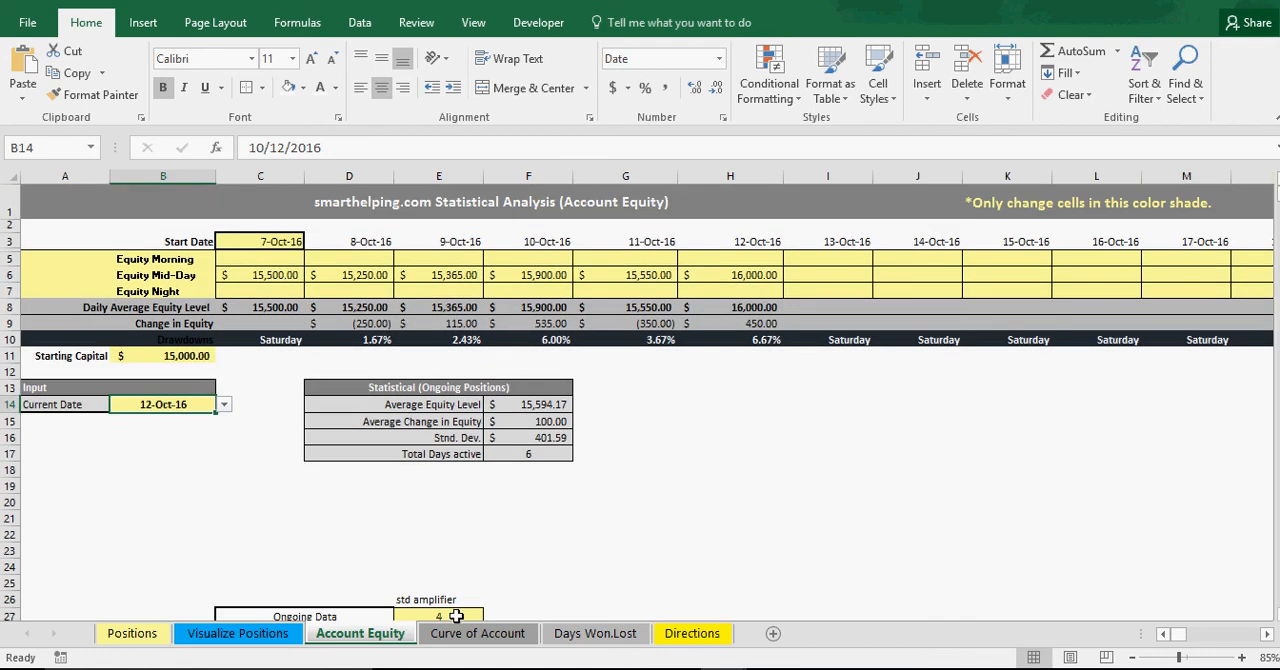
click(477, 633)
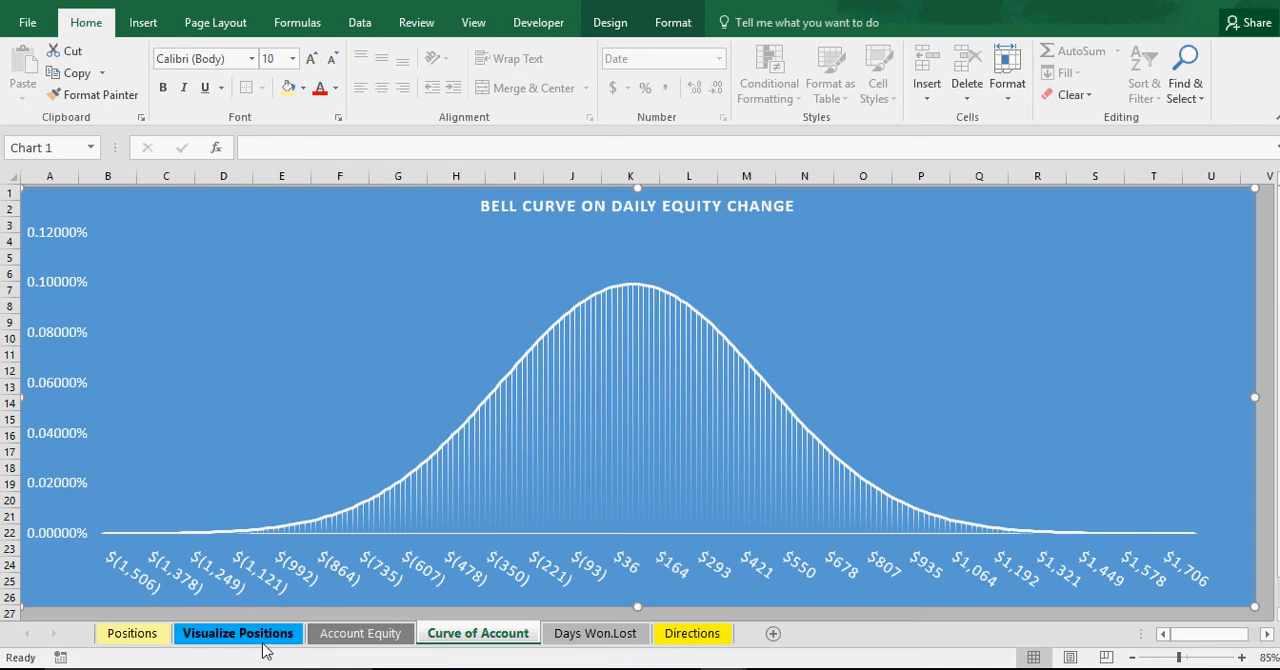
click(600, 634)
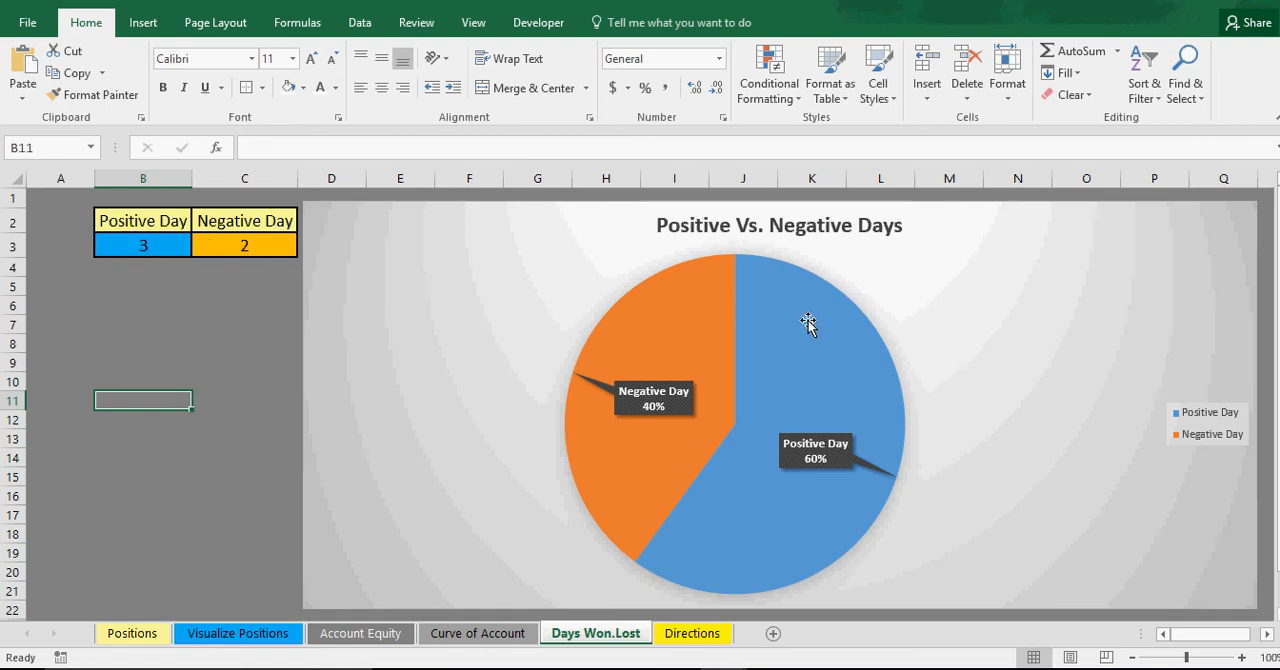
click(466, 636)
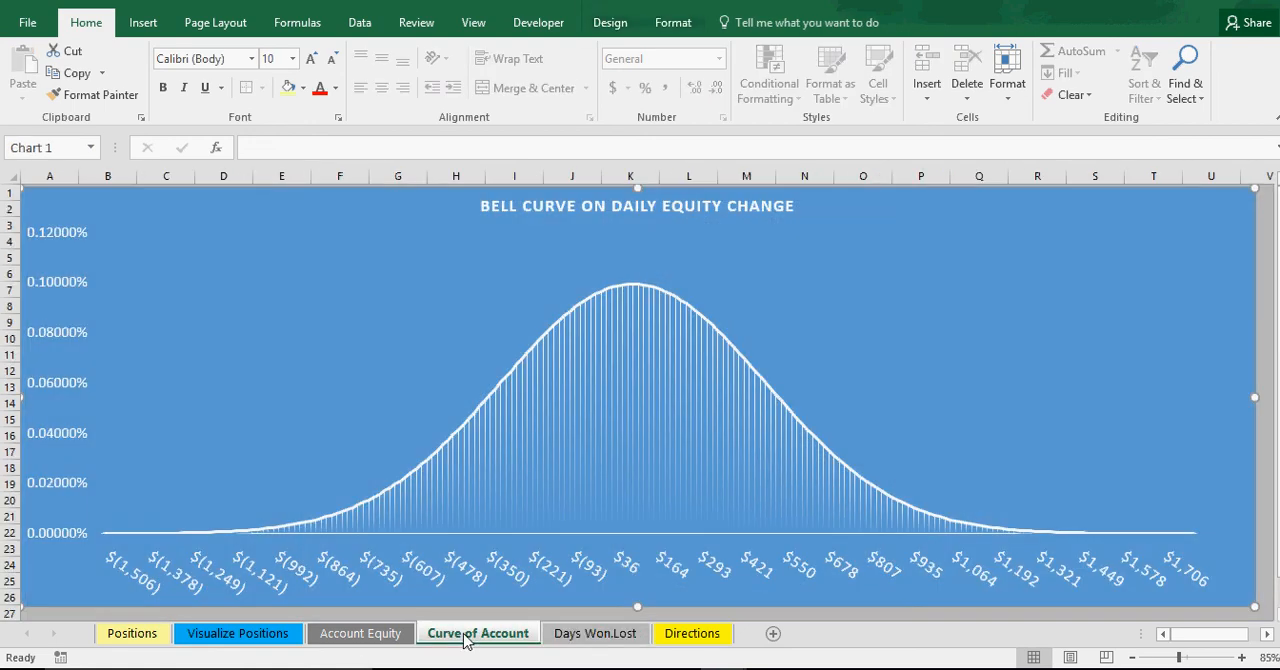
Return to the Account Equity sheet and change the Equity Mid-Day value for 7-Oct-16 to 14500.
click(378, 634)
click(277, 274)
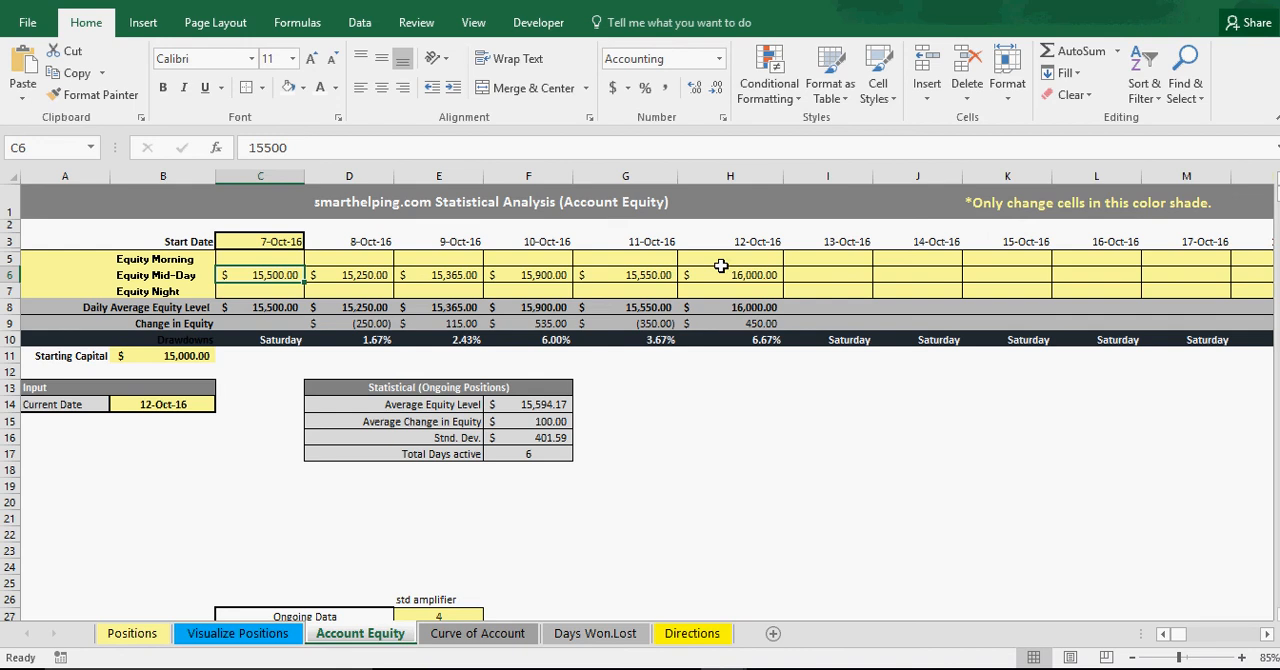
text(14,500)
key(Return)
key(Up)
Set the Equity Mid-Day values to 14250 for 8-Oct-16 and 14222 for 9-Oct-16.
key(Right)
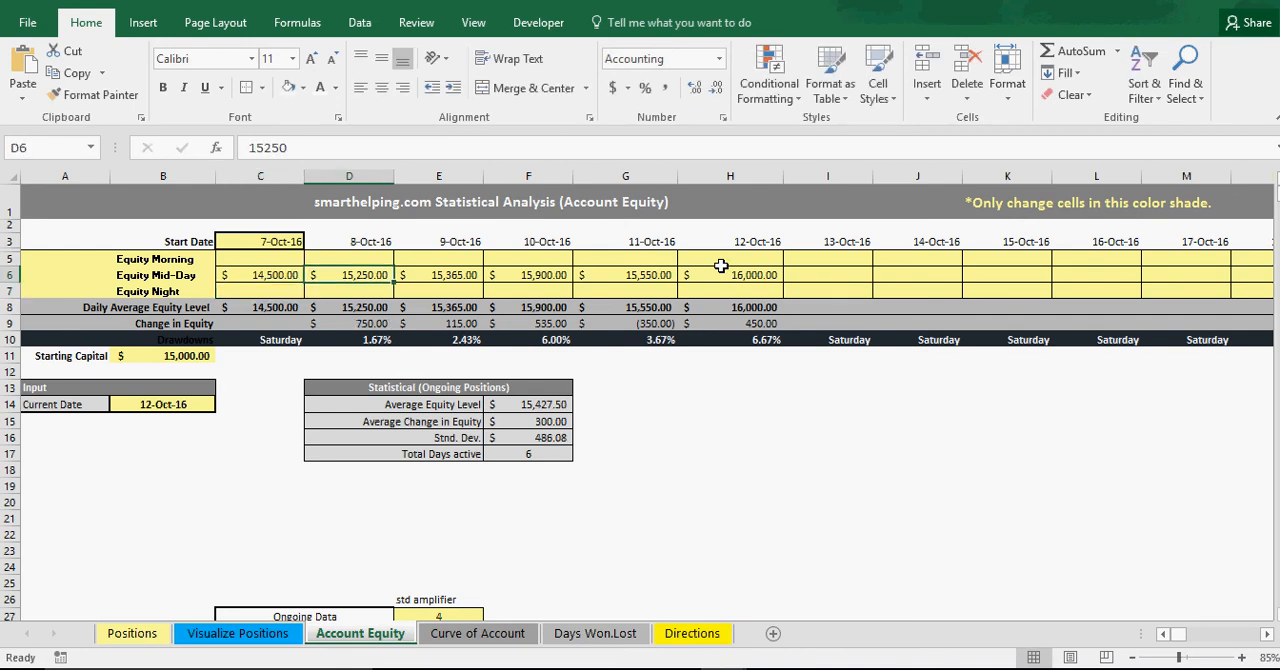
text(14,)
text(2)
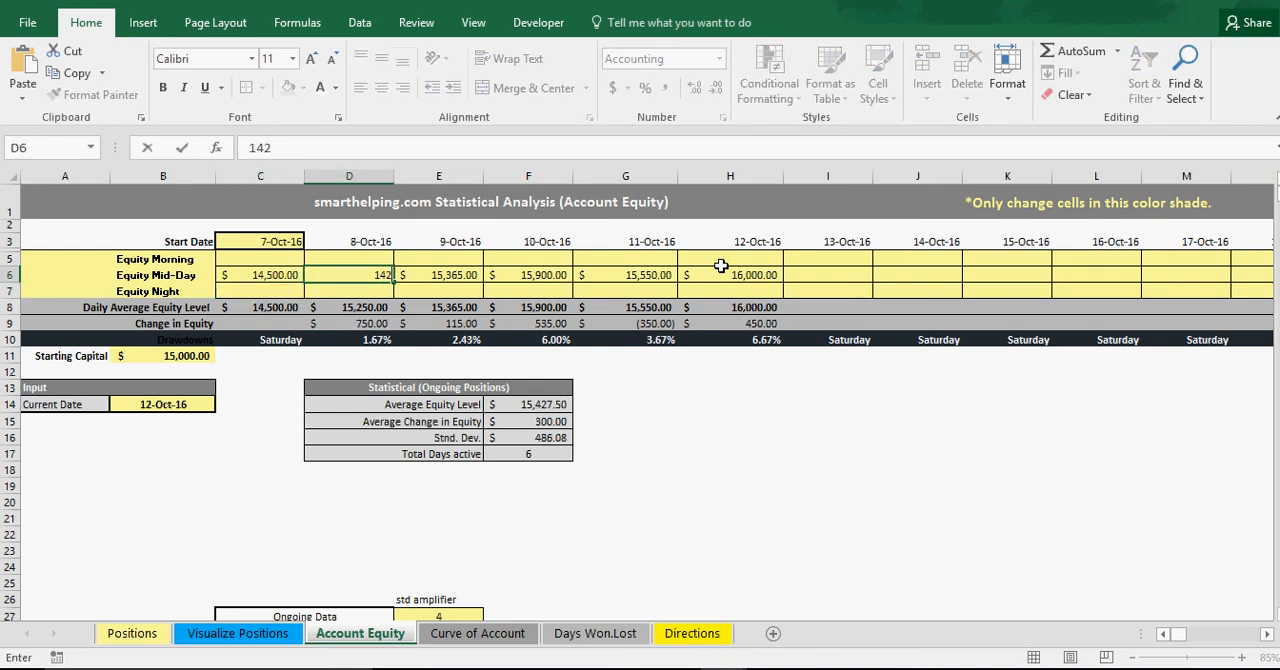
text(50)
key(Return)
key(Up)
key(Right)
text(14)
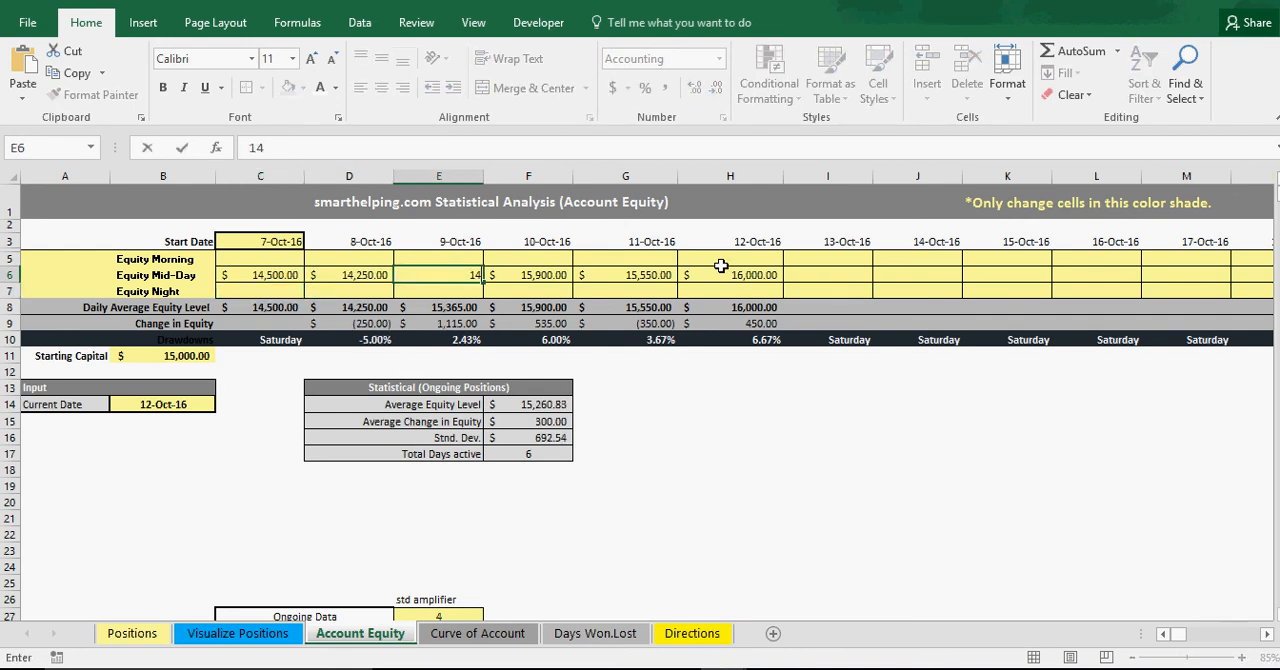
text(,222)
key(Return)
Set the Equity Mid-Day values to 14000 for 10-Oct-16 and 13988 for 11-Oct-16.
key(Up)
key(Right)
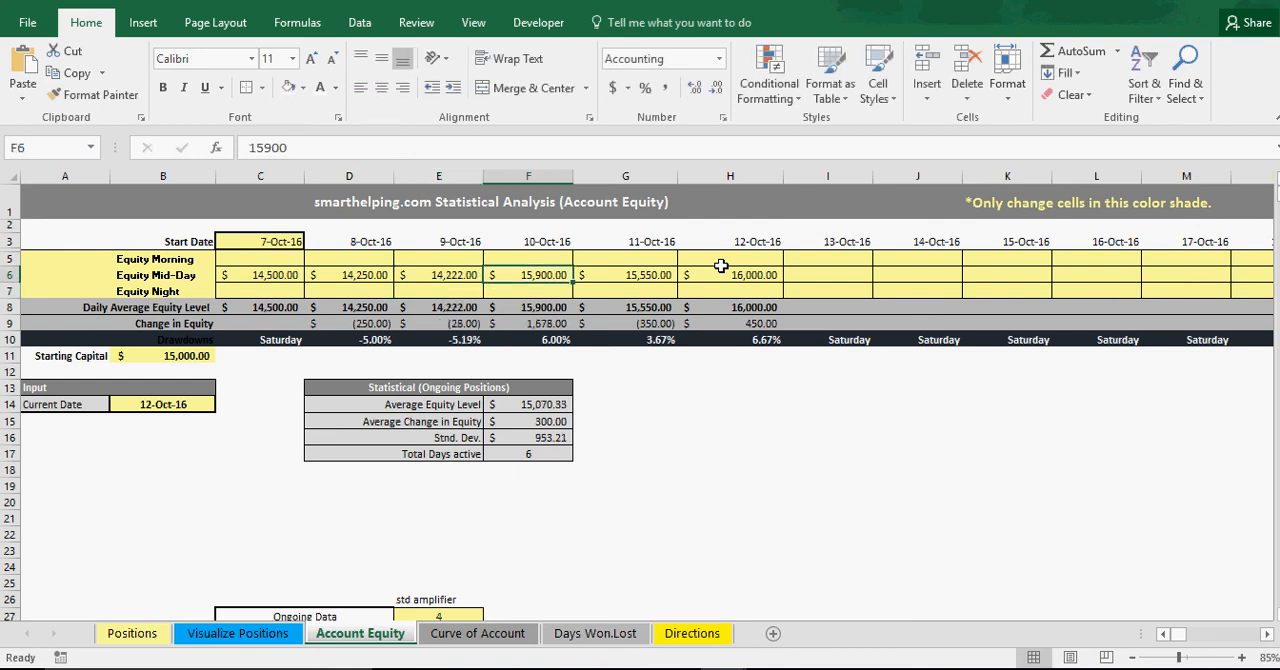
text(14000)
key(Return)
key(Up)
key(Right)
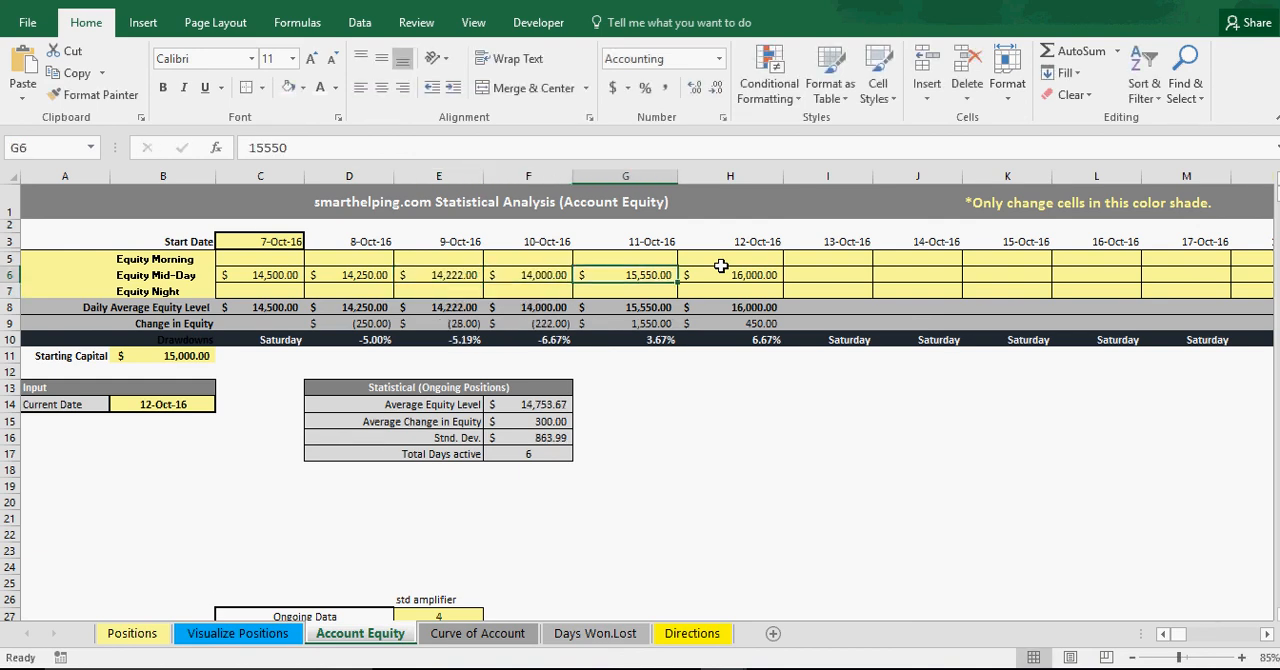
text(13988)
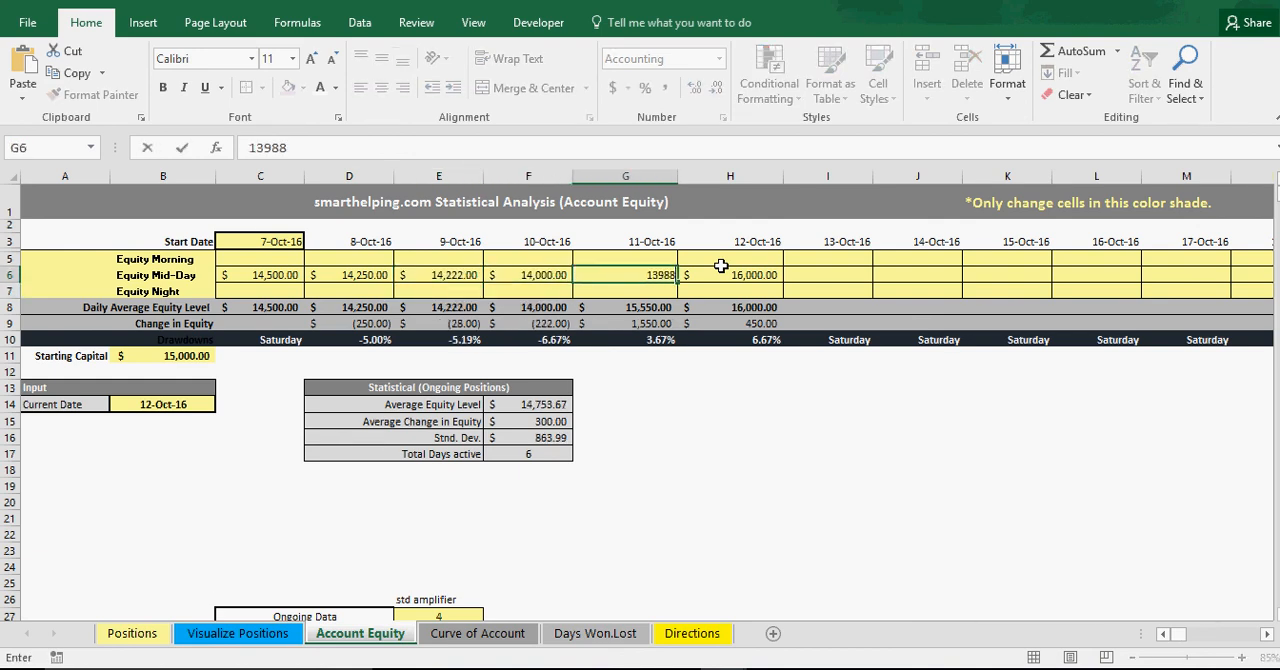
key(Return)
Set the Equity Mid-Day value for 12-Oct-16 to 13500 and view the bell curve on the Curve of Account sheet.
key(Up)
key(Right)
text(13,50)
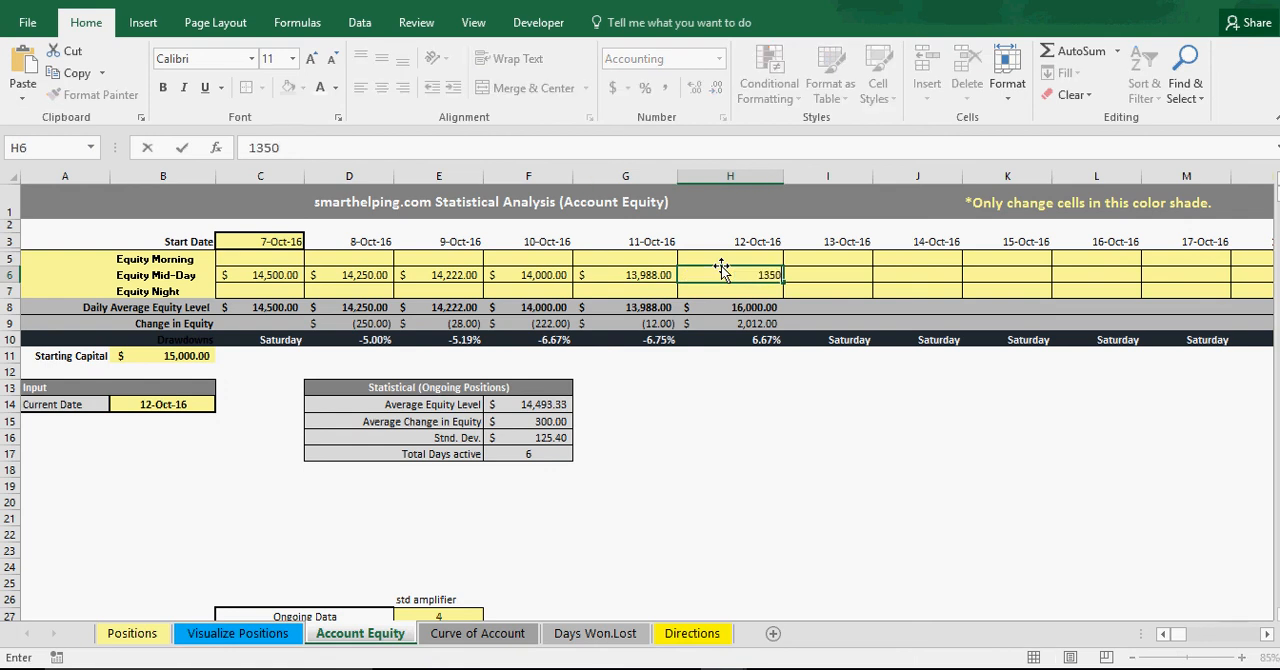
text(0)
key(Return)
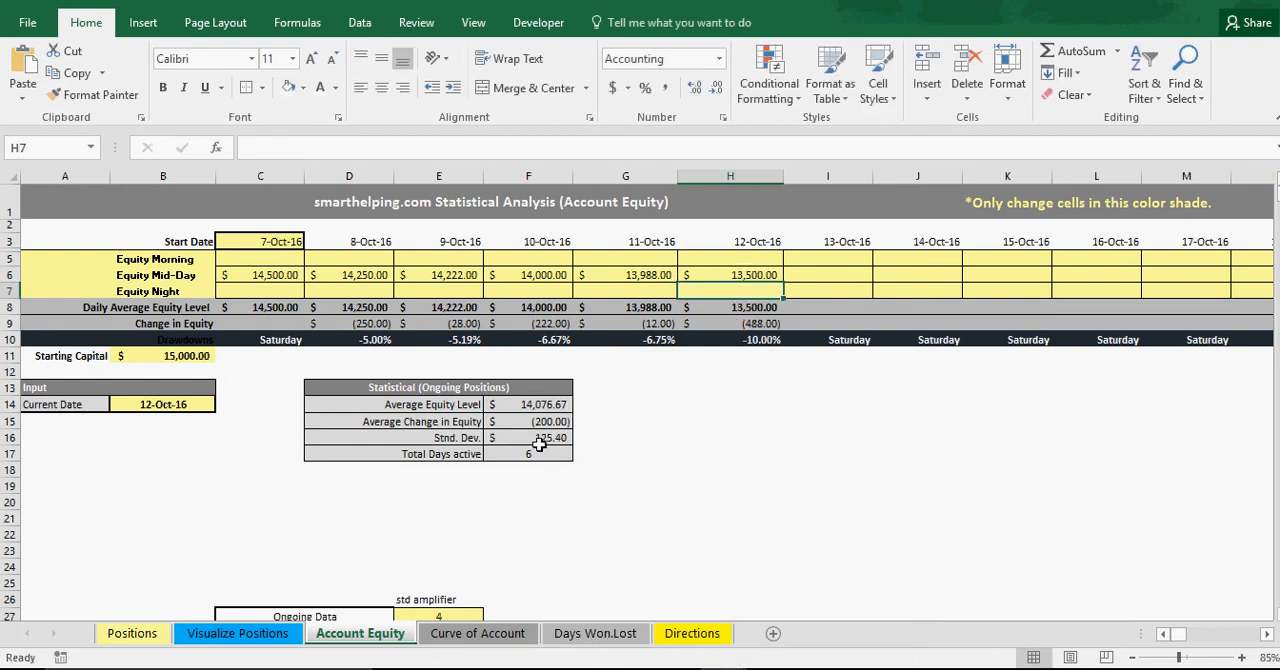
click(466, 640)
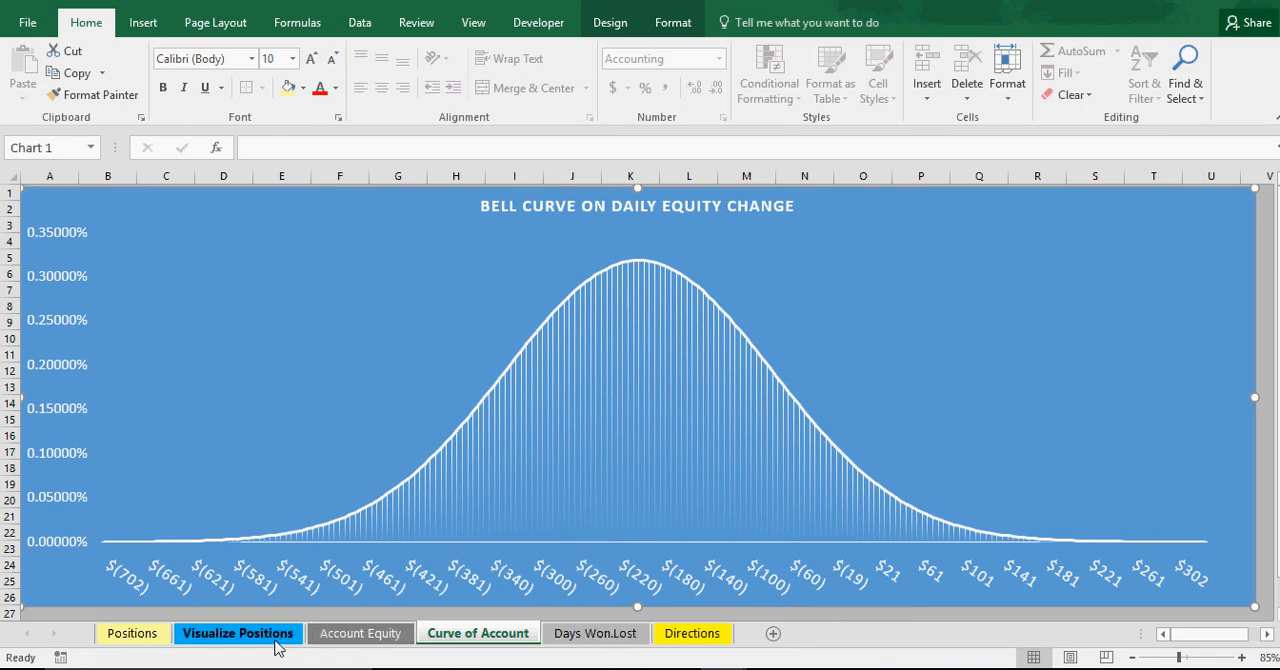
On the Account Equity sheet, set the 8-Oct-16 Equity Mid-Day value to 14650 and extend the series from 7-Oct-16 through 12-Oct-16.
click(360, 633)
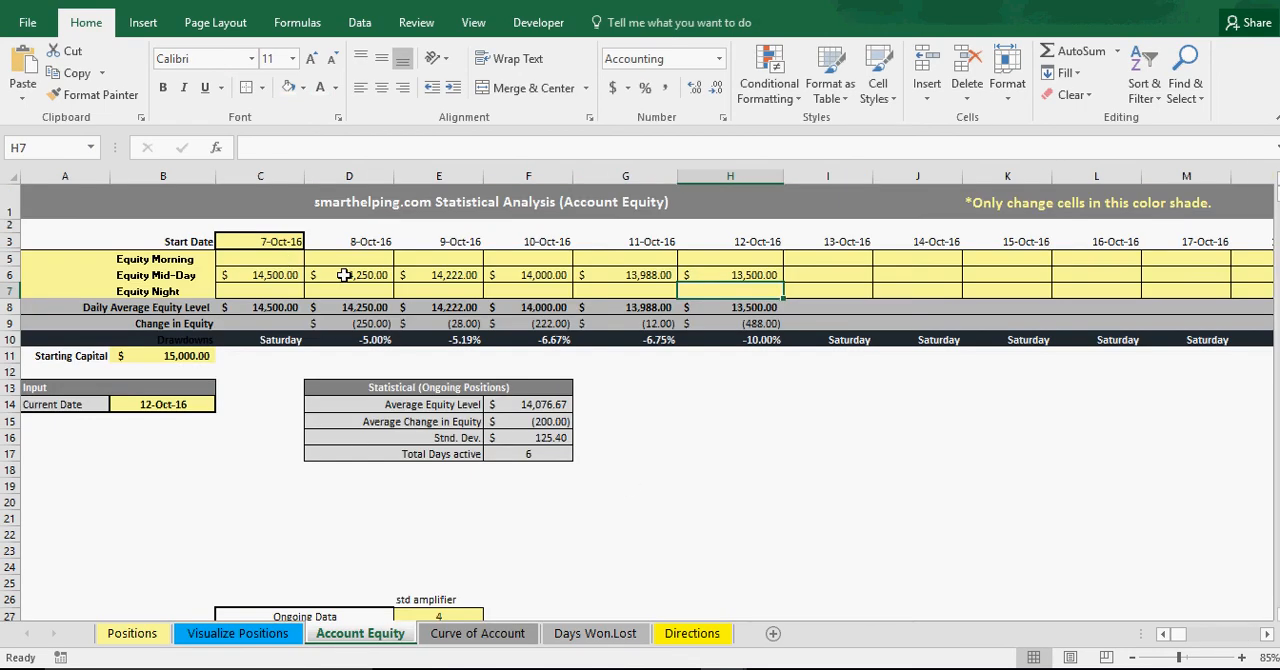
click(337, 275)
text(1)
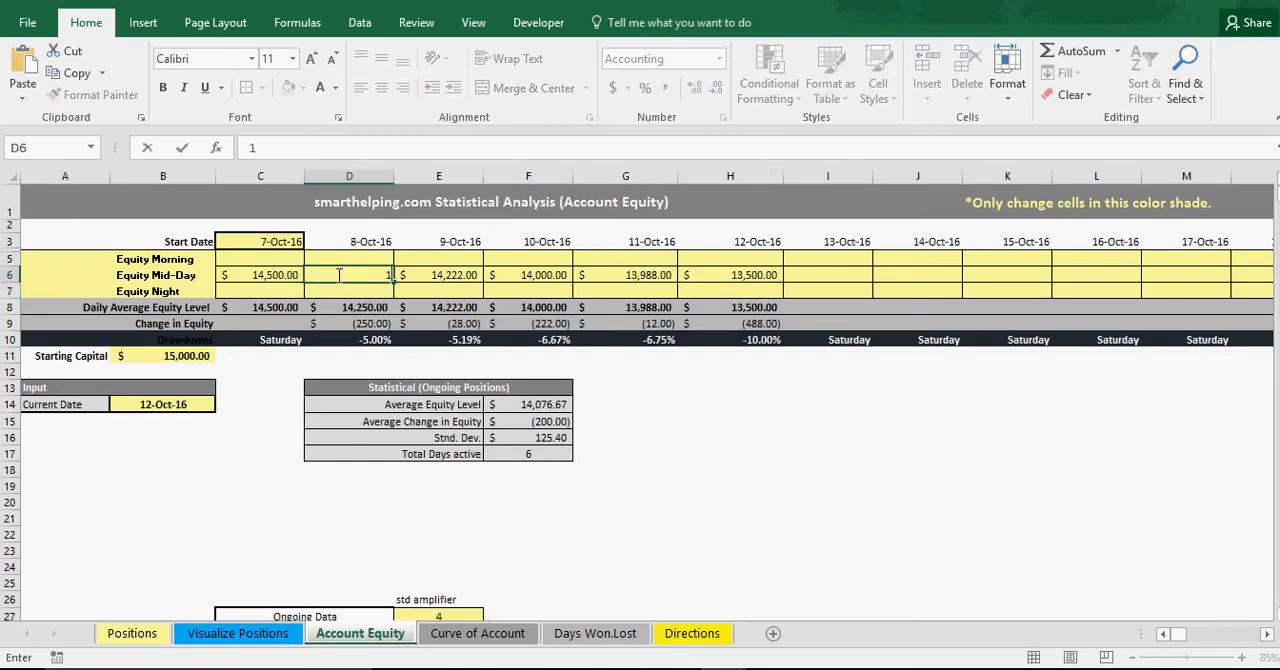
text(4,650)
key(Return)
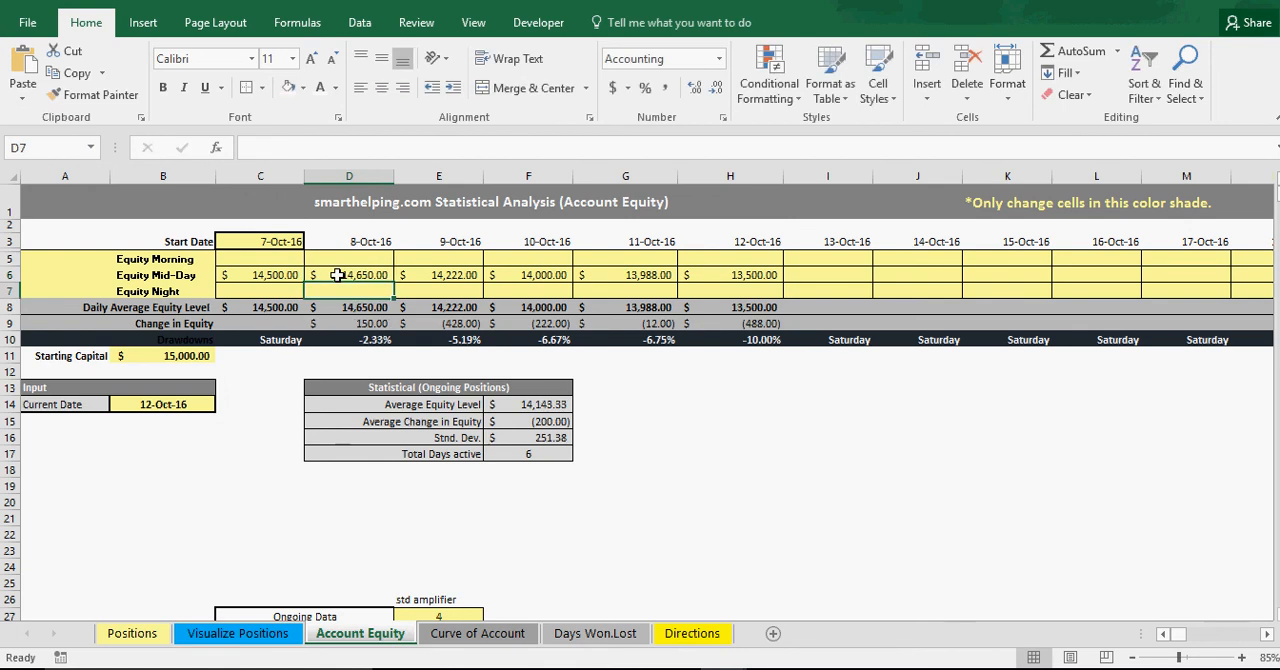
click(281, 276)
drag(281, 276, 755, 275)
click(760, 276)
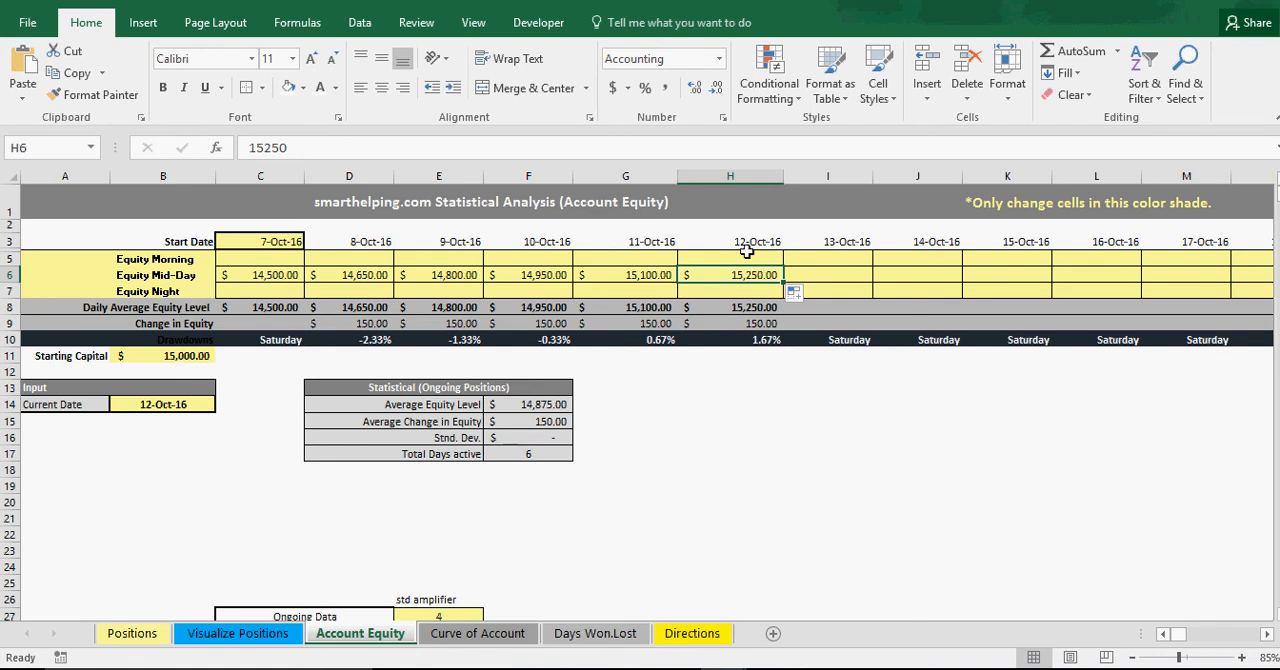
Check the Curve of Account chart and the STD RANGE and Curve data on the Account Equity sheet.
click(478, 634)
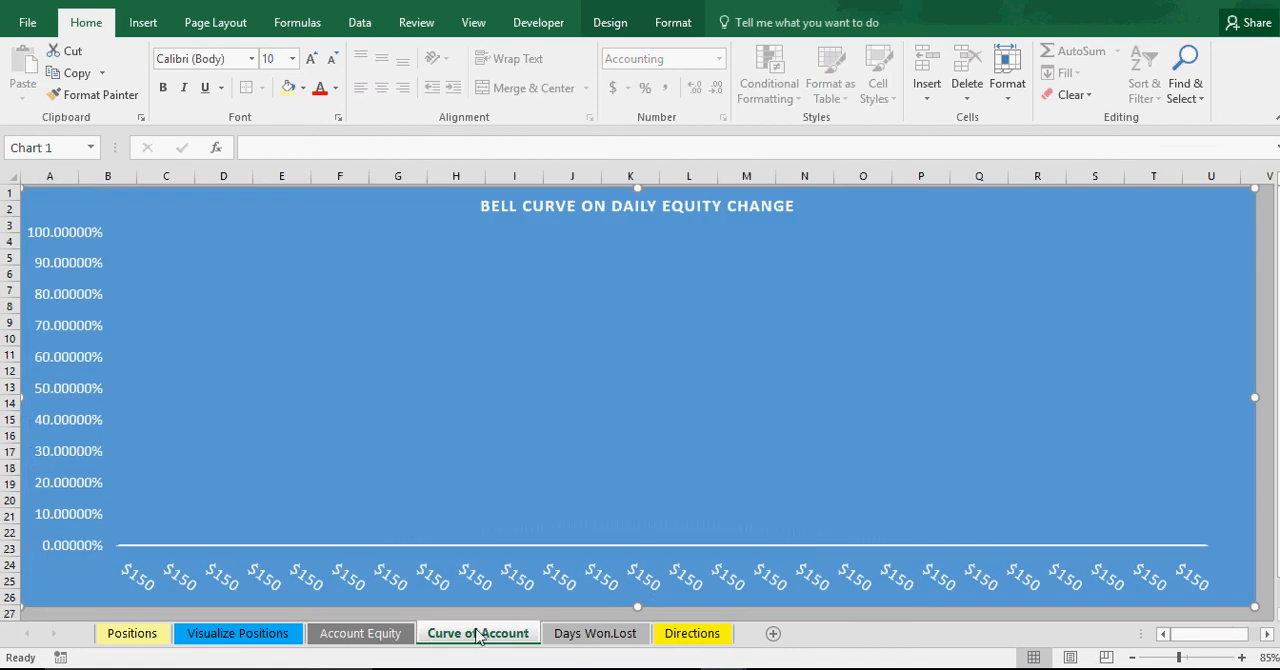
click(362, 634)
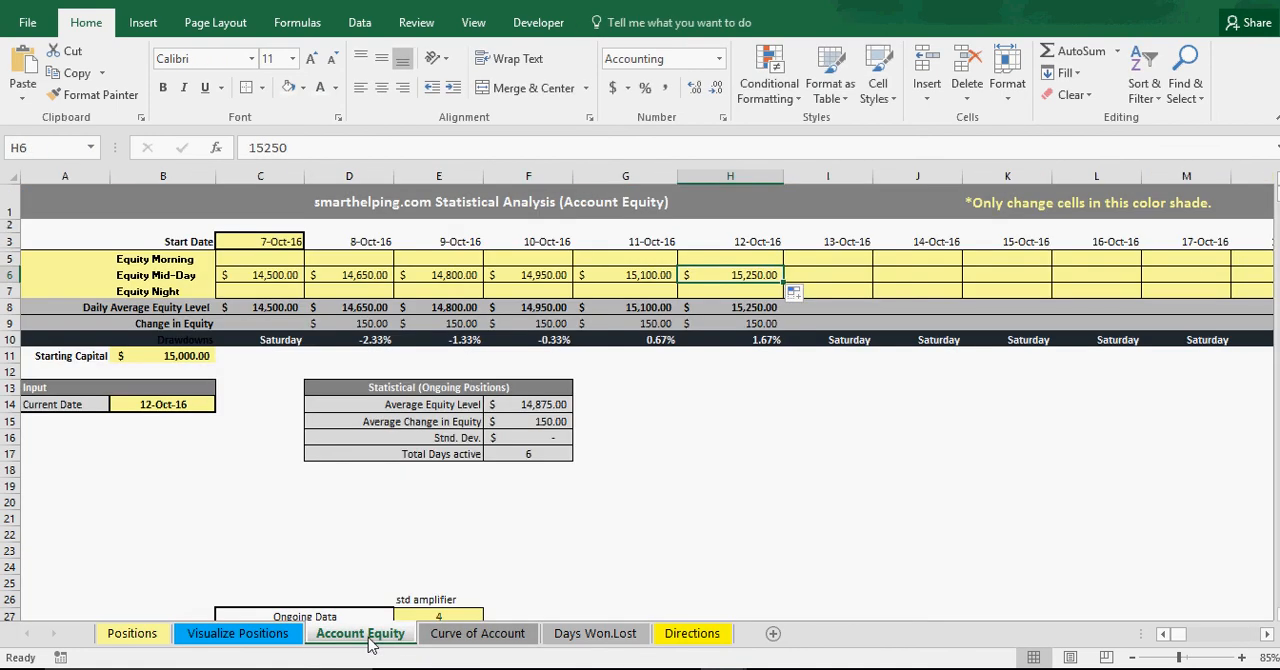
scroll(755, 419, down, 1)
scroll(755, 419, down, 4)
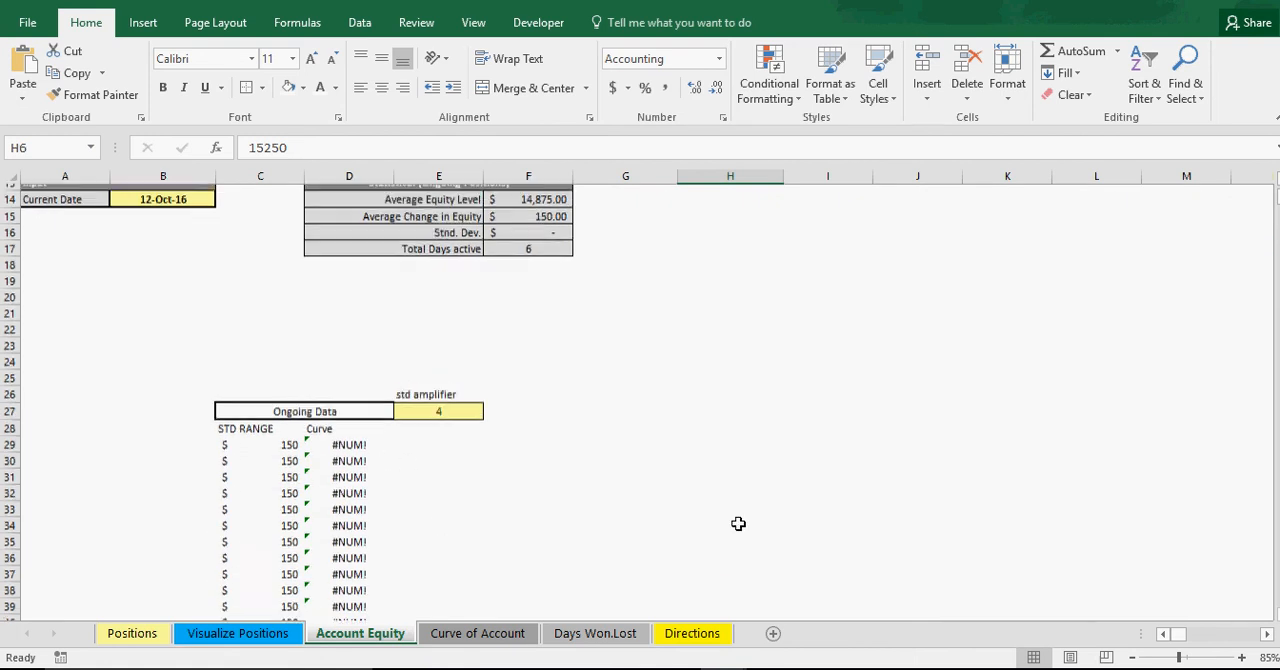
scroll(738, 523, up, 4)
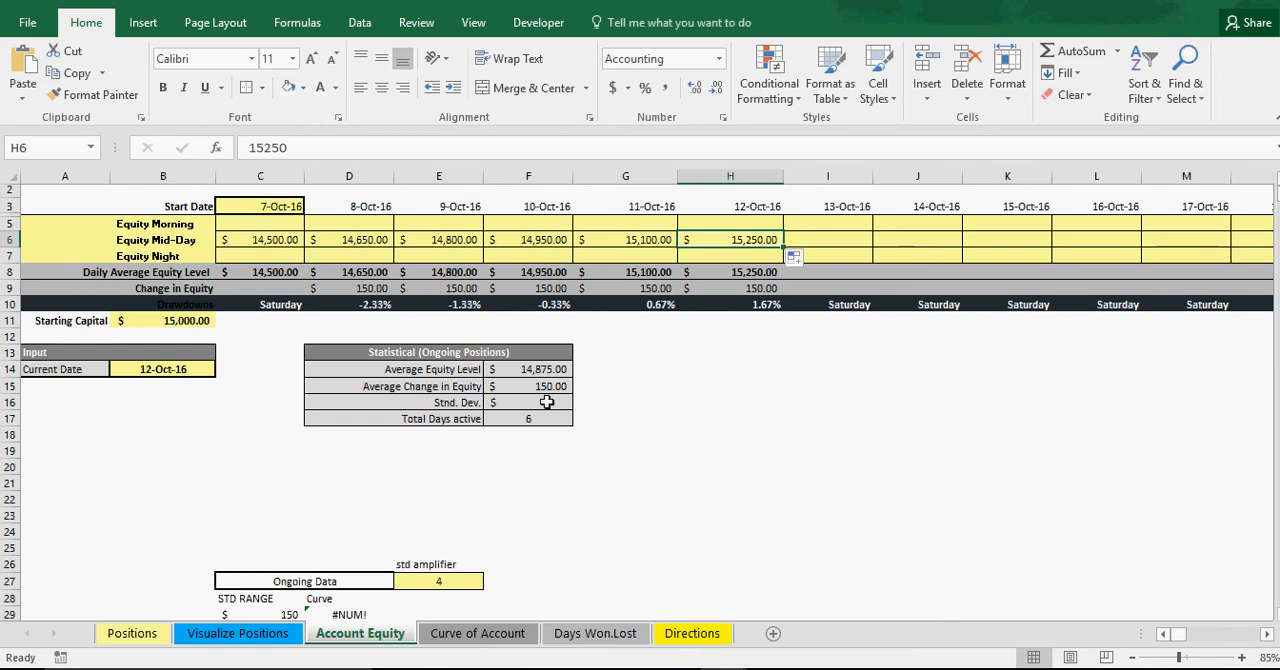
Enter Equity Mid-Day values of 14650 for 8-Oct-16 and 15000 for 9-Oct-16.
click(373, 243)
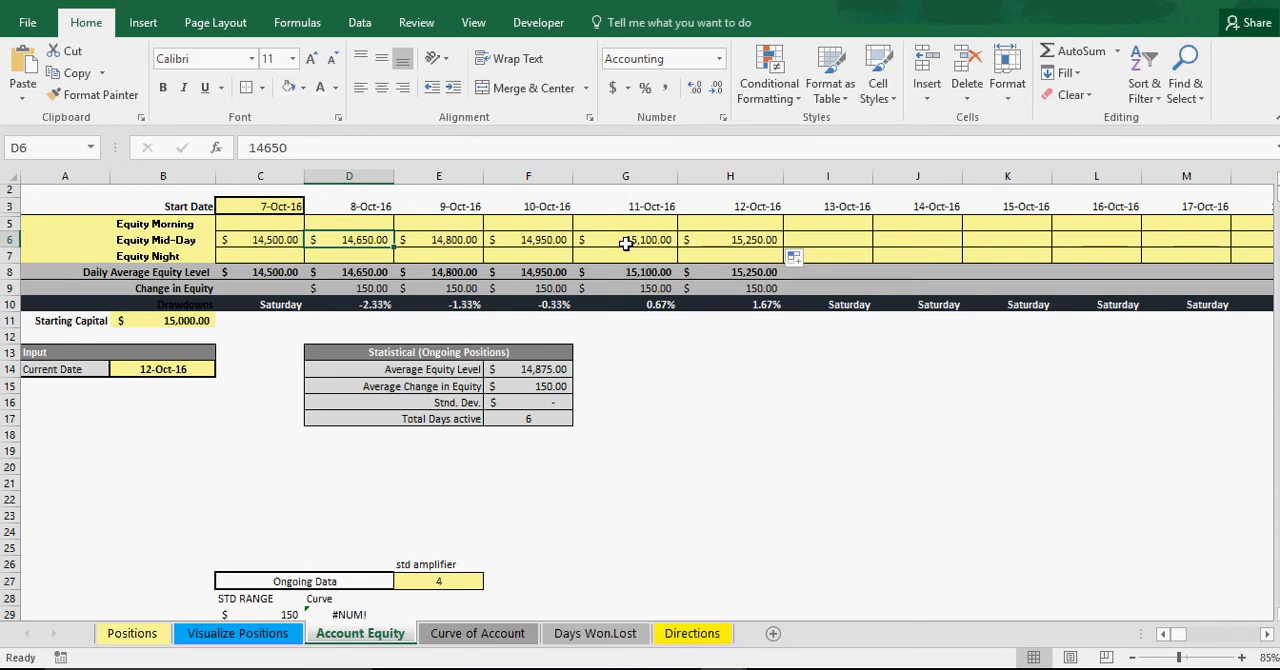
text(1600)
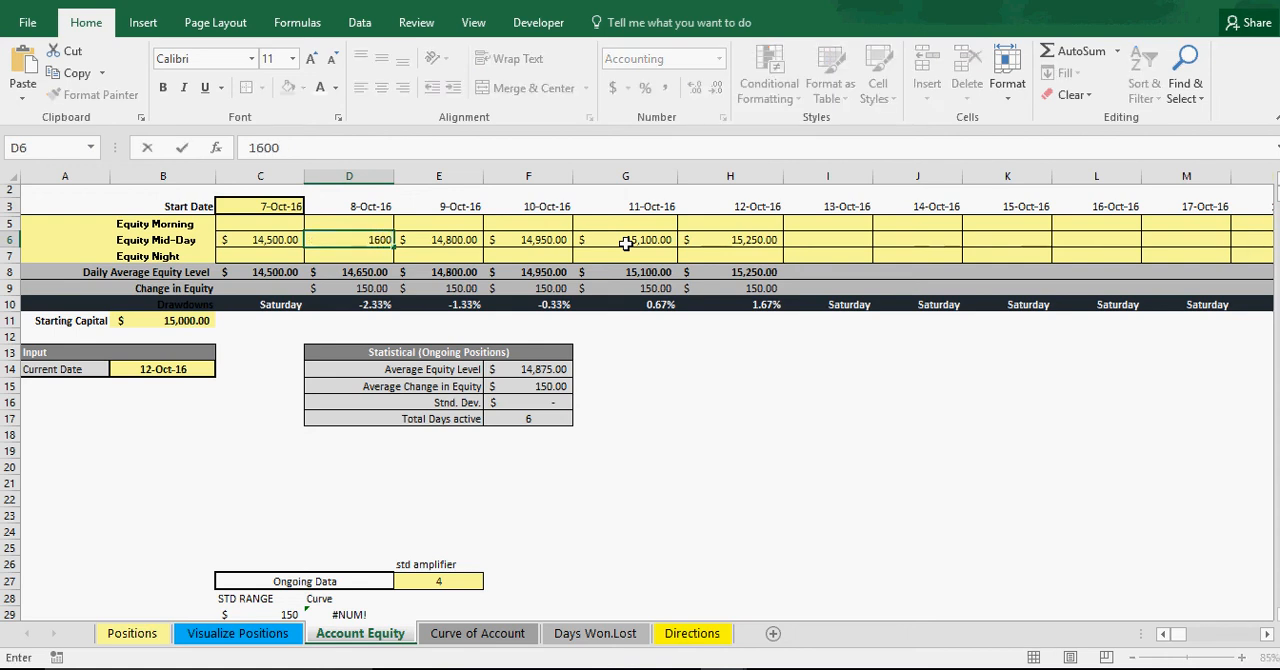
key(BackSpace)
key(BackSpace)
key(BackSpace)
key(BackSpace)
text(14,650)
key(Return)
key(Up)
key(Right)
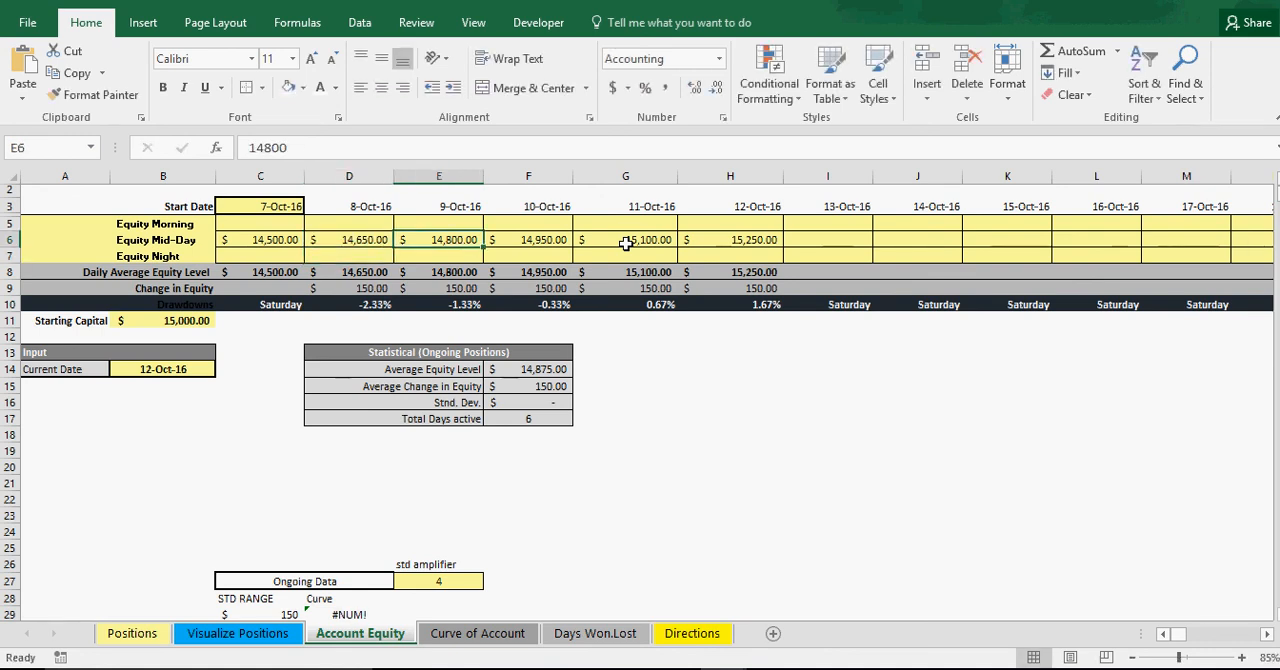
text(15000)
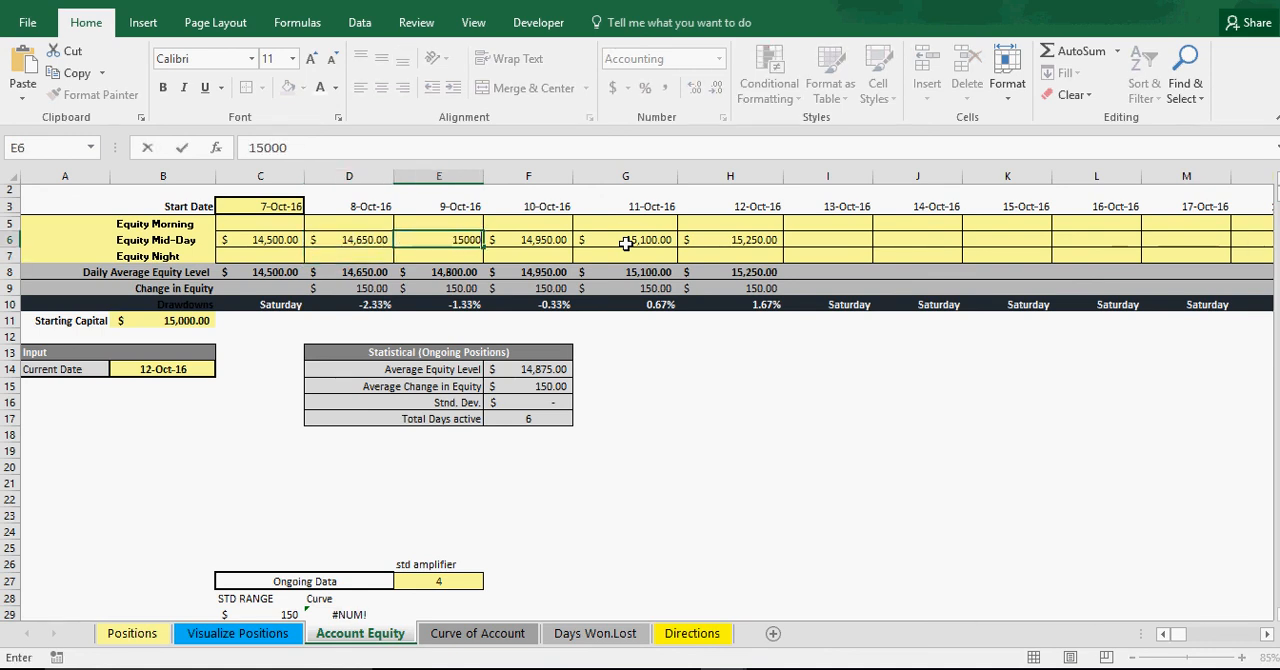
key(Return)
Change the Equity Mid-Day values to 15550 for 10-Oct-16 and 15750 for 11-Oct-16.
key(Up)
key(Right)
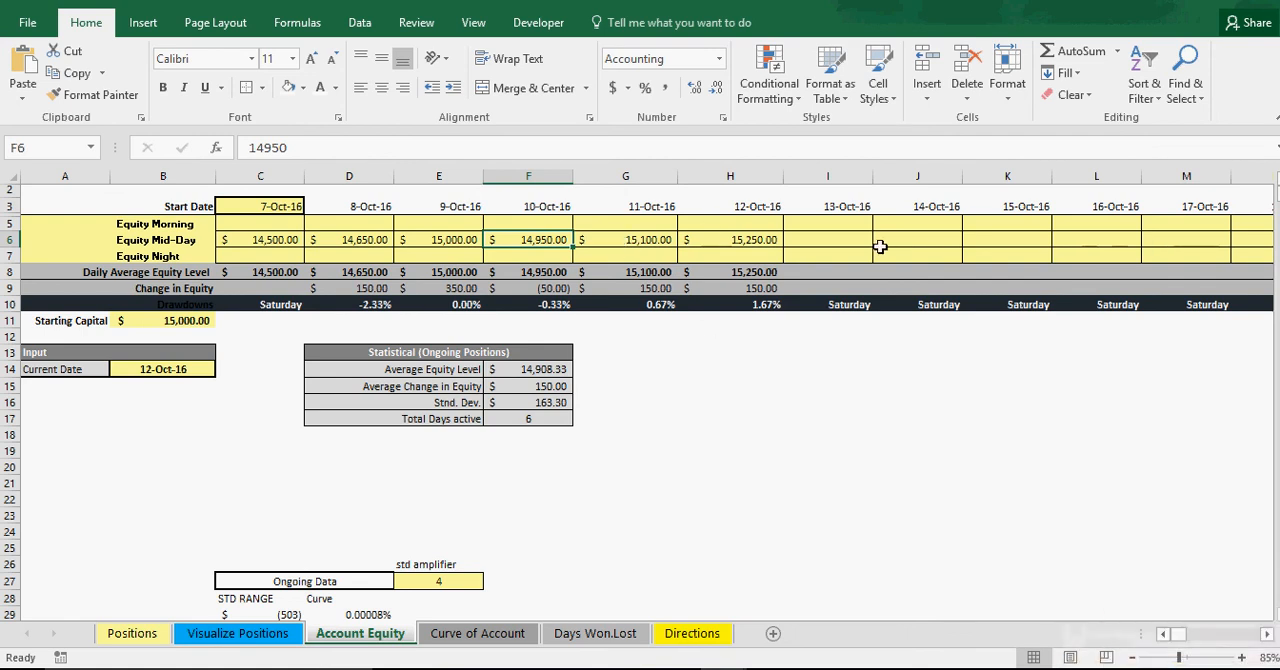
text(155)
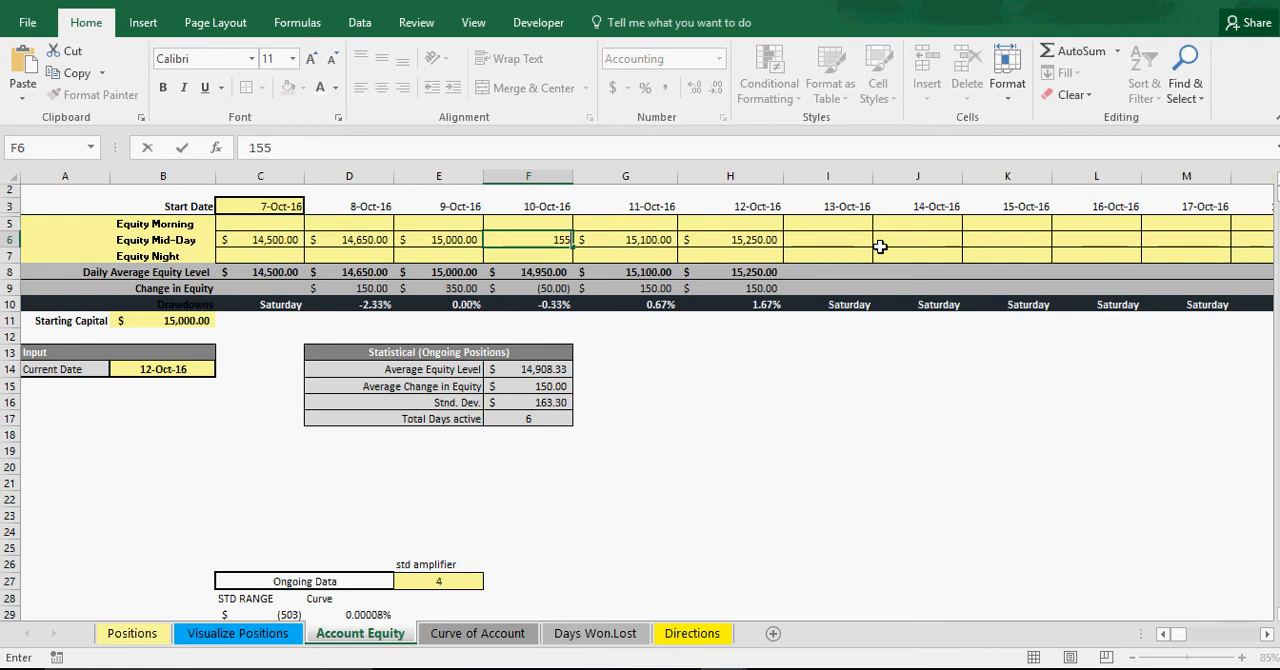
text(,550)
key(Return)
key(Up)
key(Right)
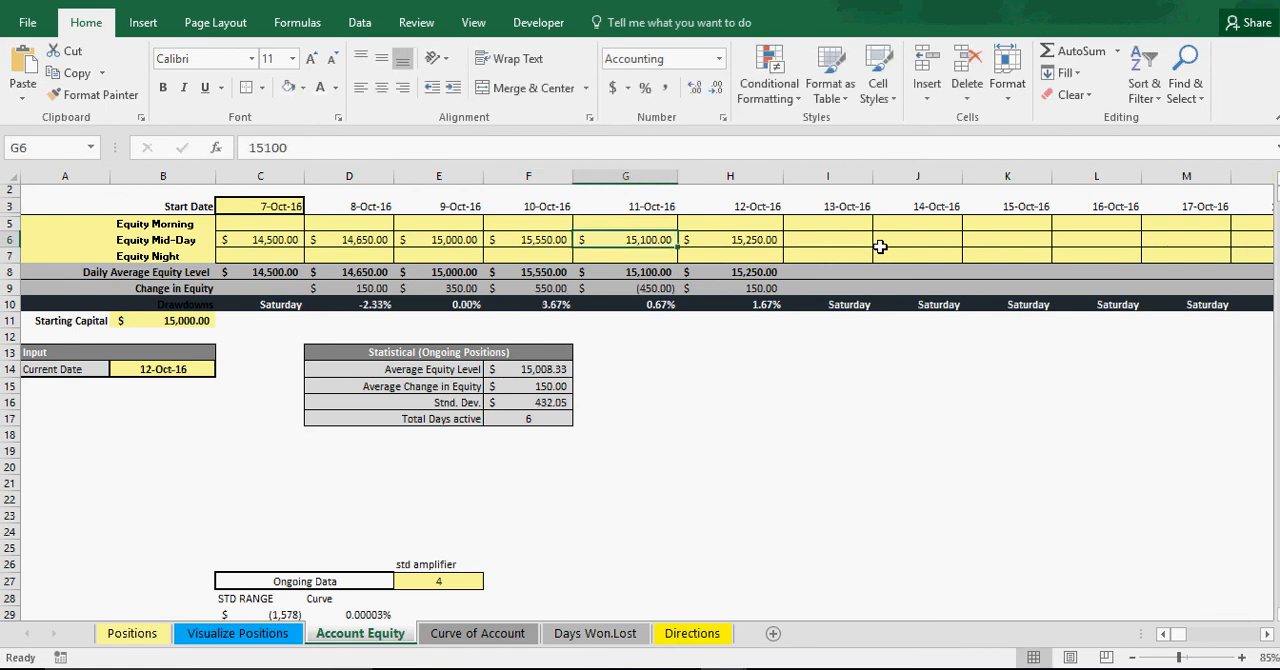
text(15,)
text(75)
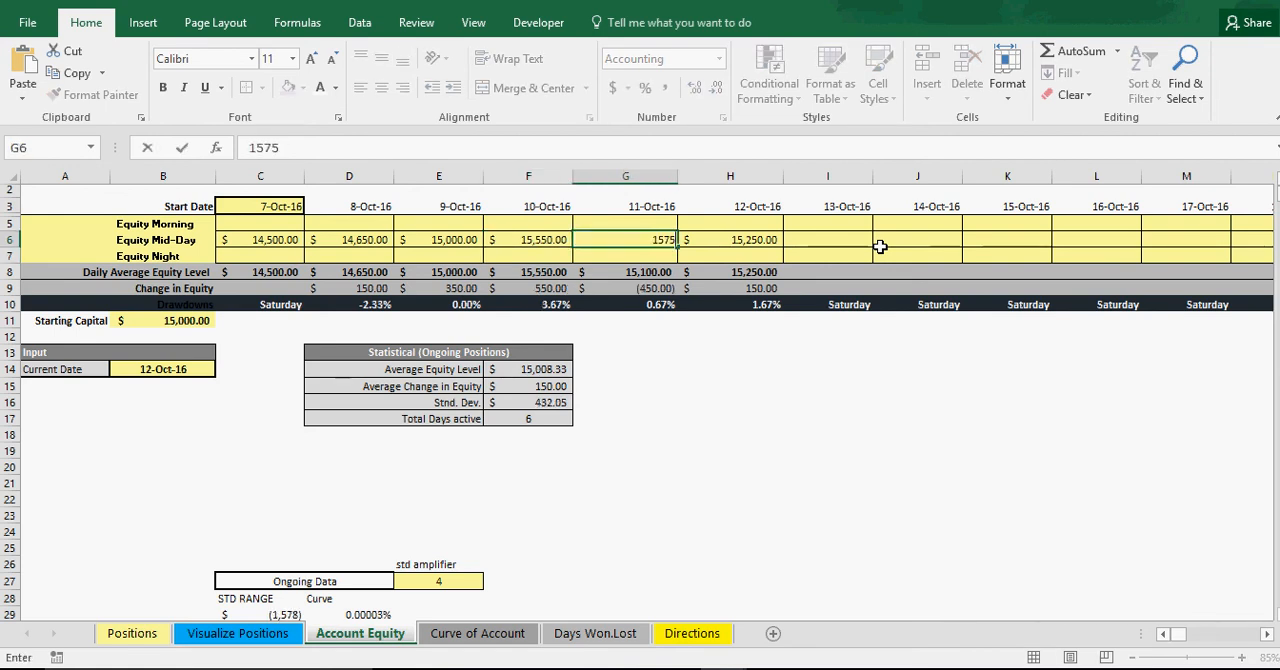
text(0)
key(Return)
Set the Equity Mid-Day value for 12-Oct-16 to 15950.
key(Up)
key(Right)
text(1)
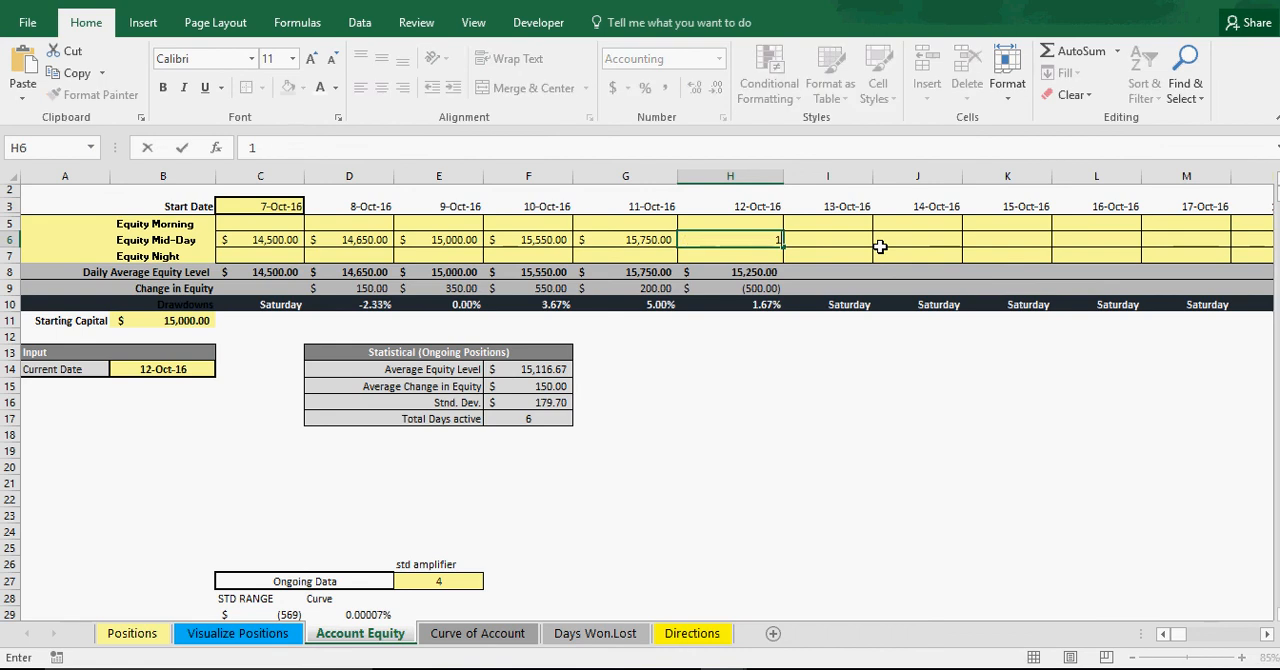
text(5,950)
key(Return)
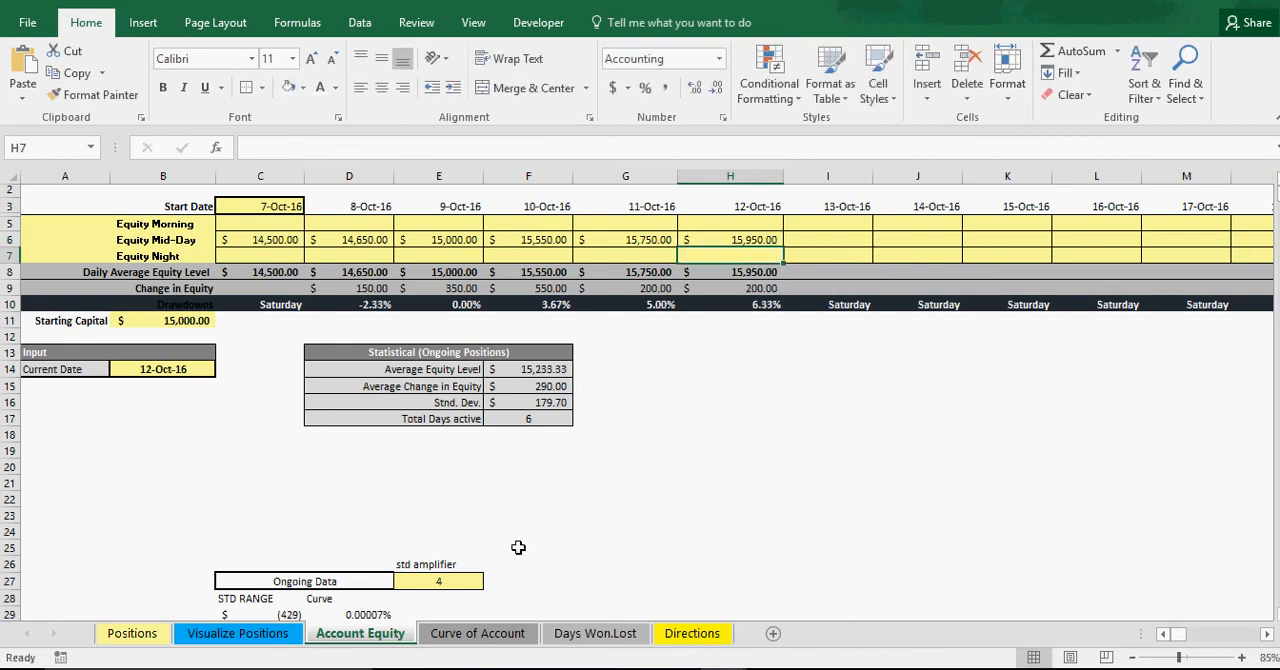
Review the bell curve on the Curve of Account sheet and return to the Account Equity sheet.
click(478, 634)
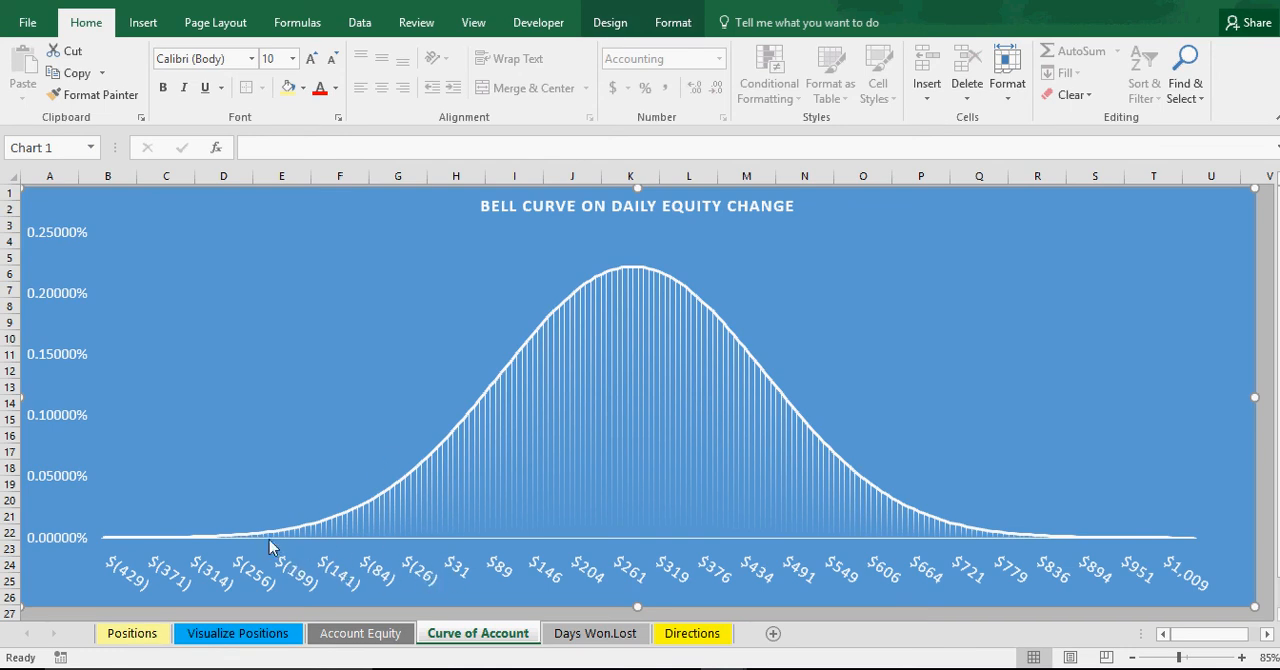
click(360, 633)
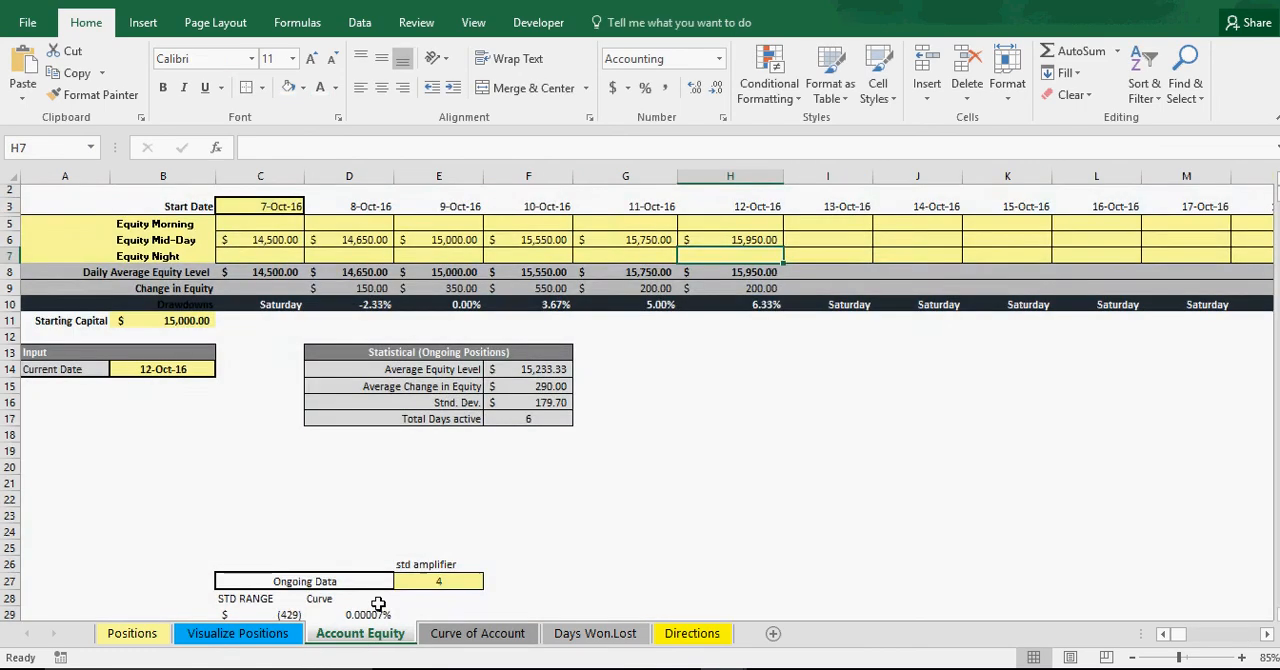
click(726, 455)
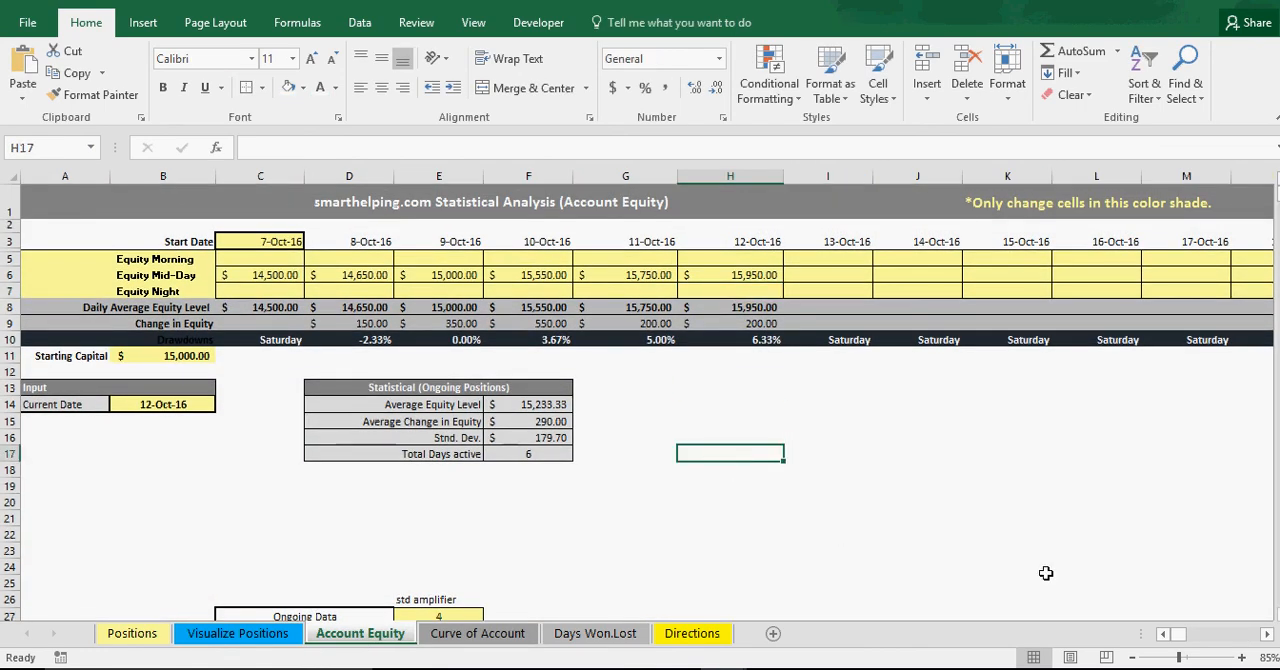
Look over the Positions and Visualize Positions sheets.
click(1178, 635)
click(138, 636)
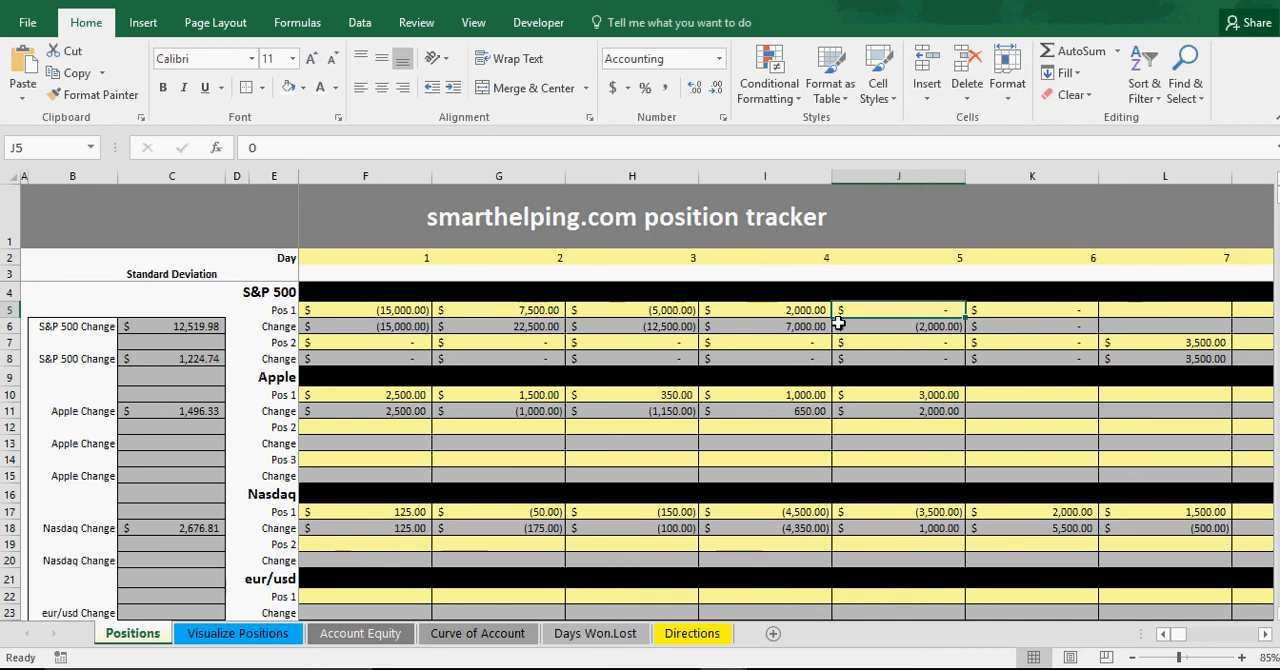
click(258, 632)
Freeze the panes on the Account Equity sheet at cell C5, keeping the label columns and date header rows fixed.
click(345, 634)
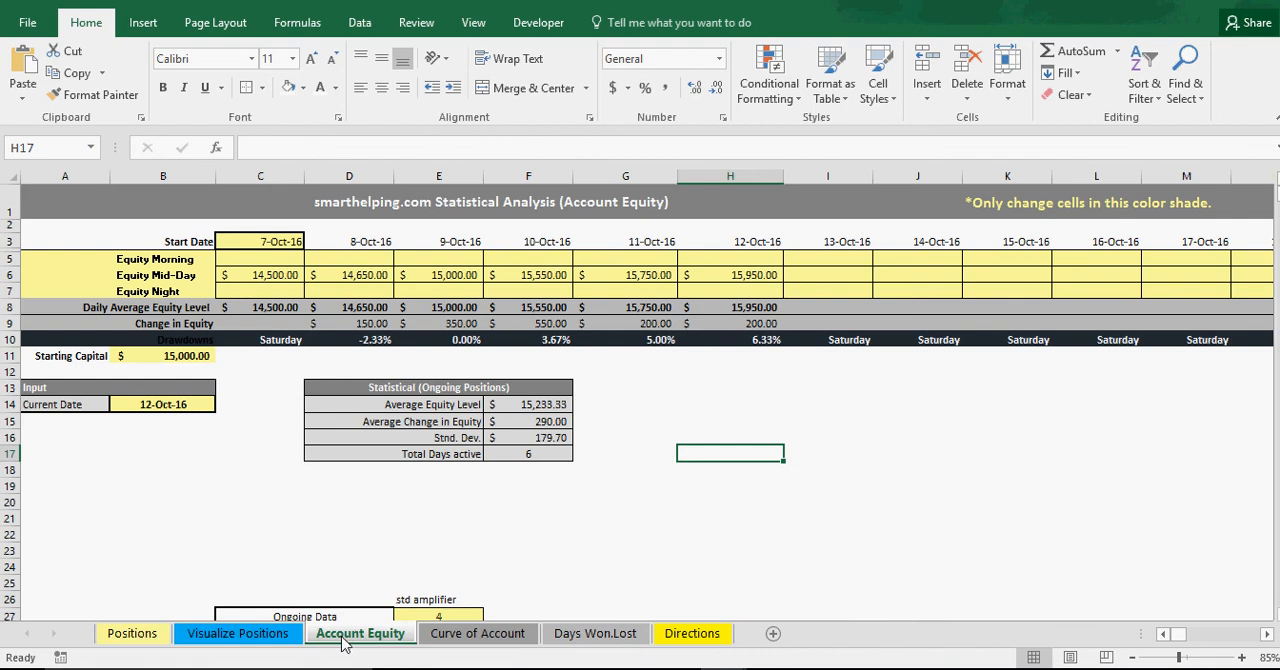
scroll(198, 495, down, 1)
scroll(194, 492, up, 1)
click(280, 258)
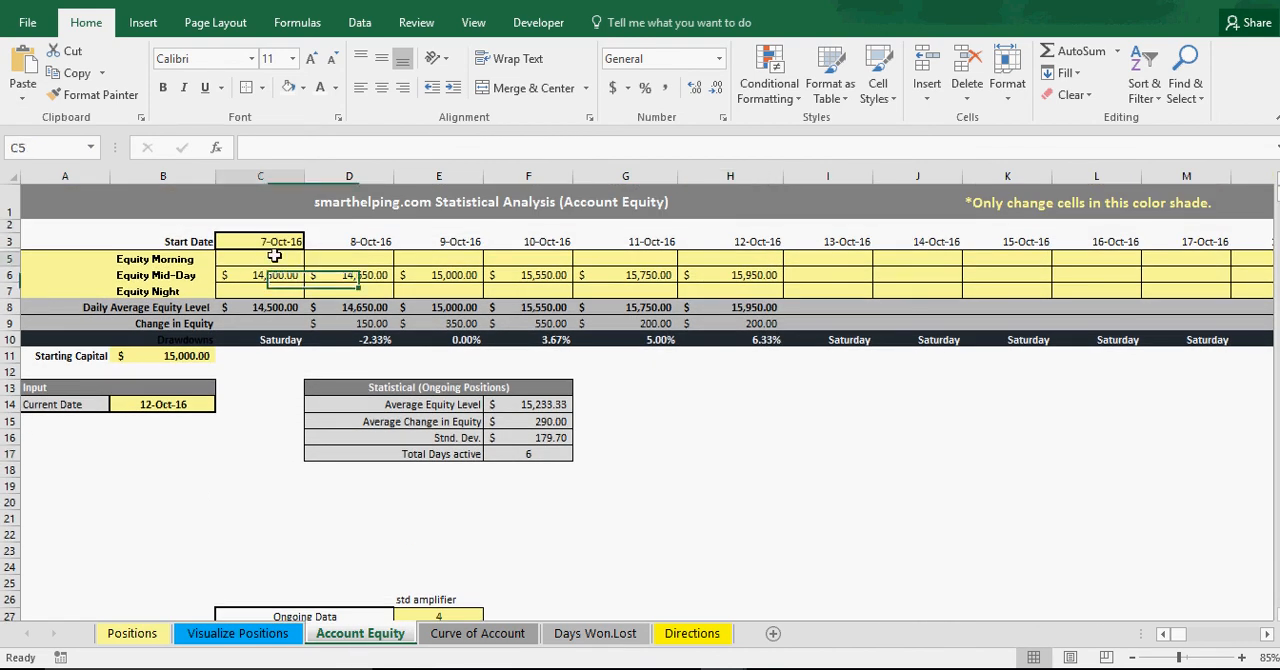
click(488, 24)
click(616, 85)
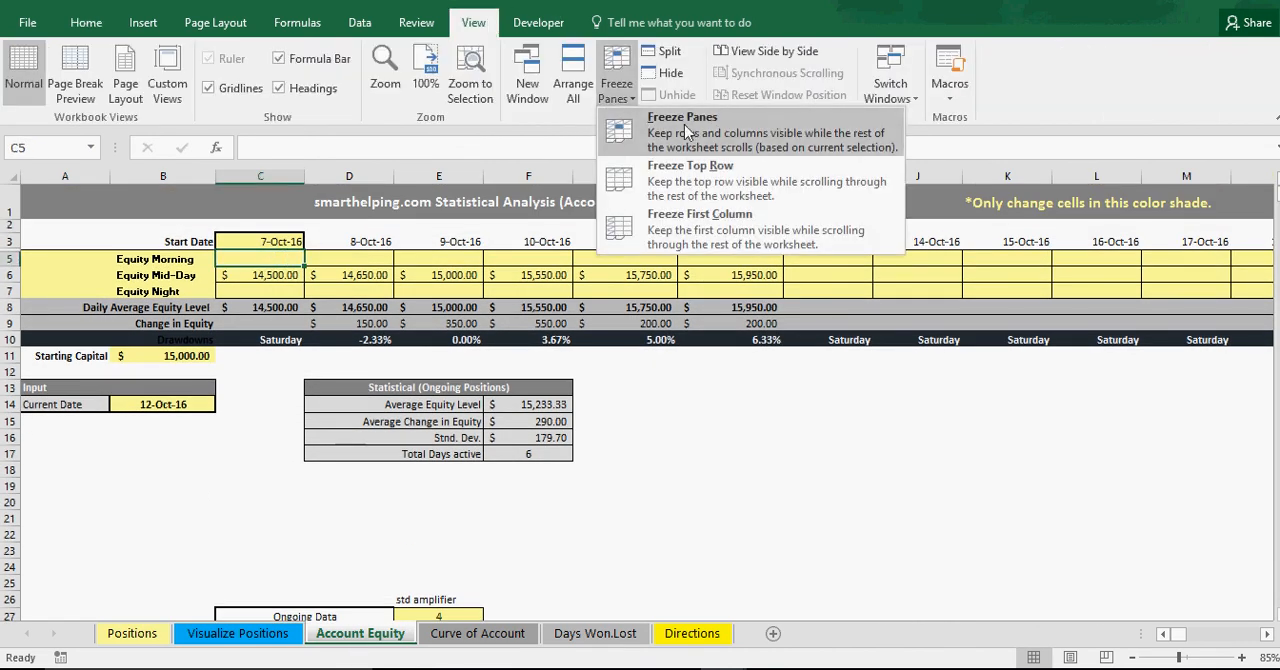
click(626, 200)
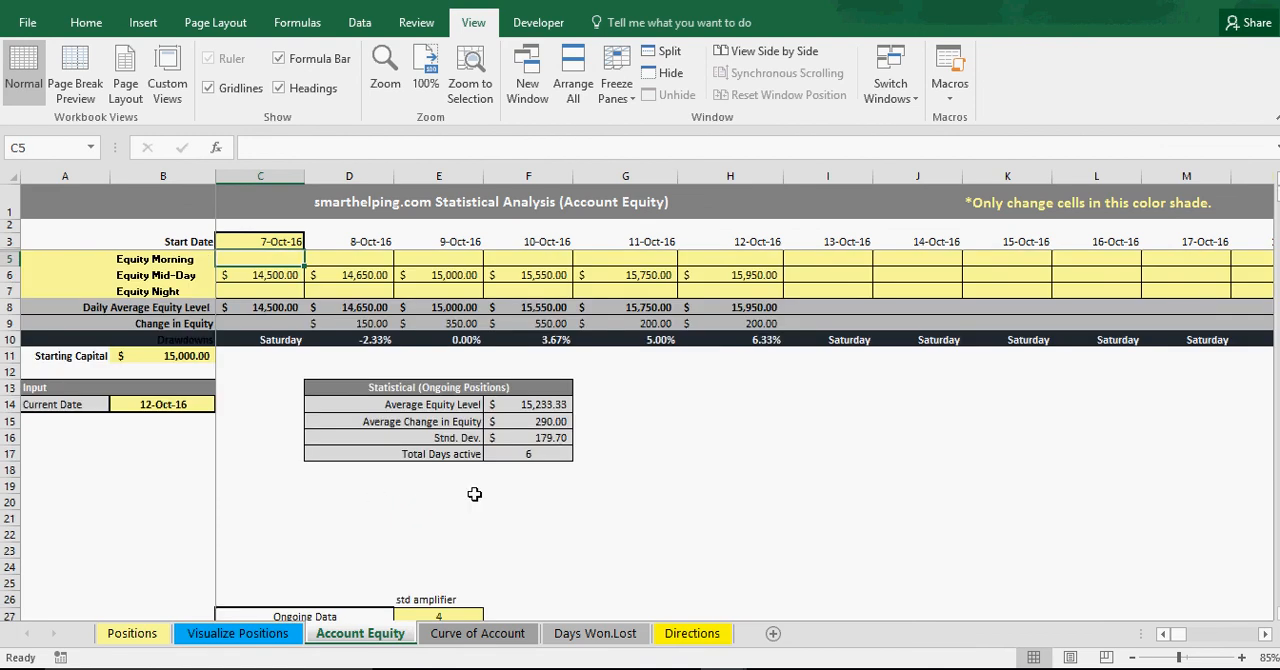
Check the frozen header rows by looking through the Account Equity sheet.
scroll(474, 494, down, 3)
scroll(474, 494, up, 3)
click(857, 453)
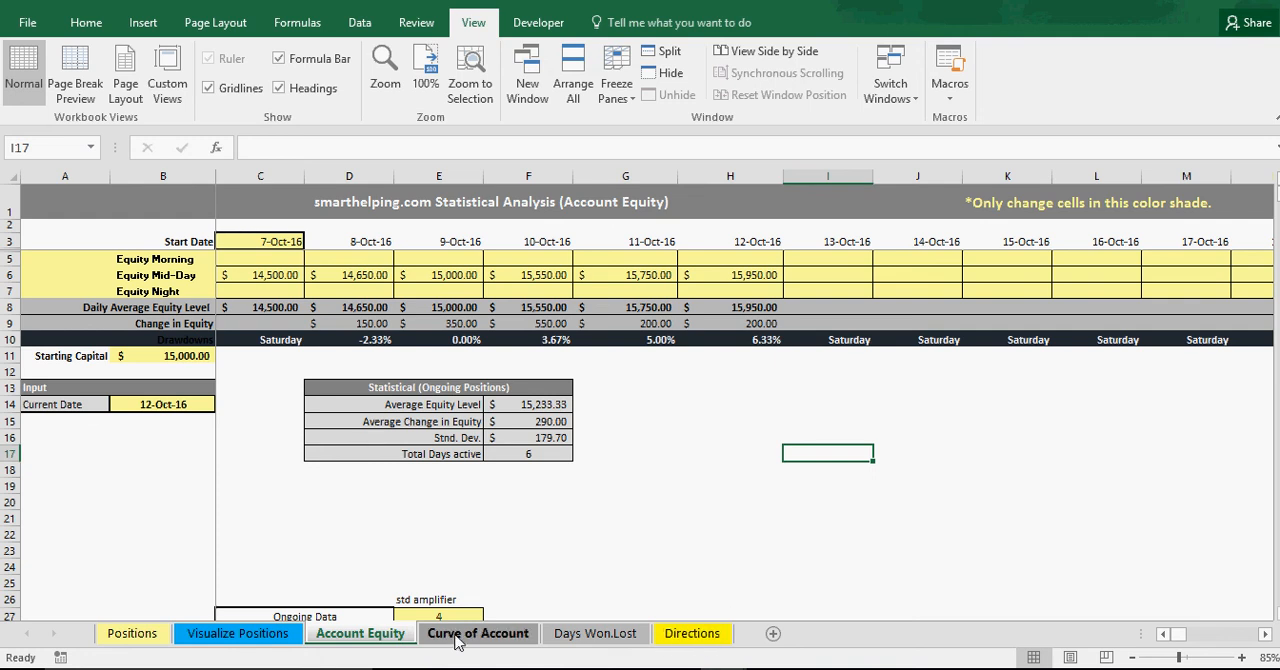
Look over the Directions, Days Won.Lost and Curve of Account sheets.
click(704, 637)
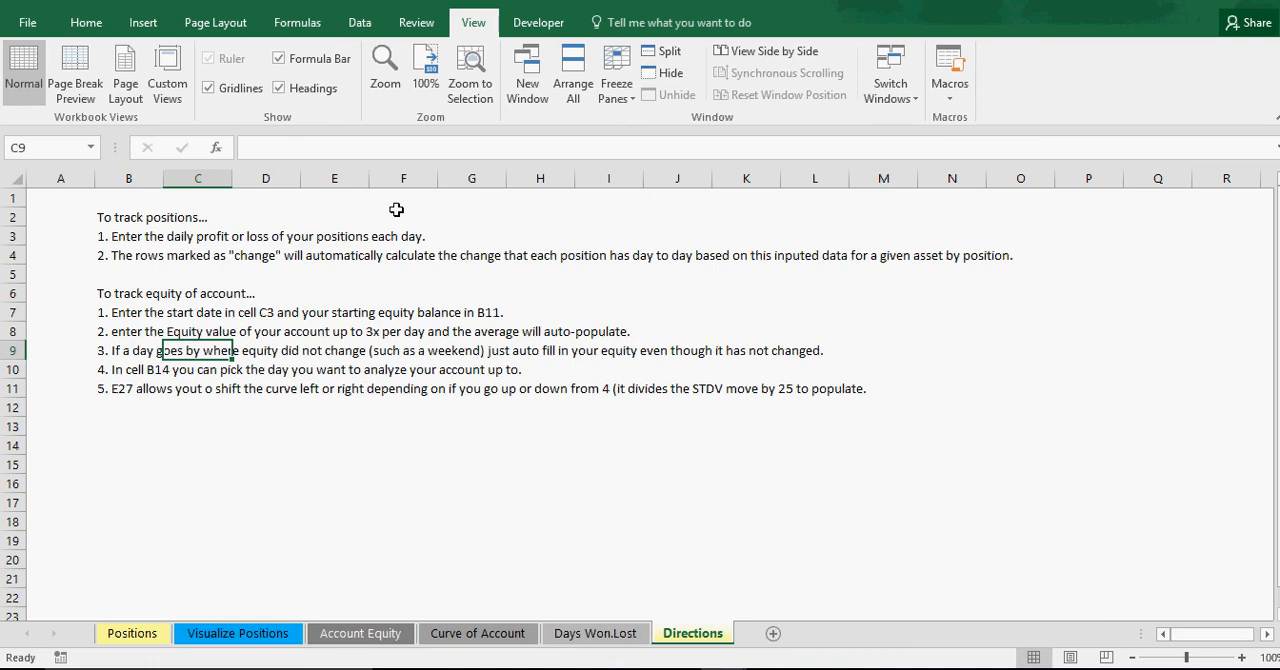
click(577, 643)
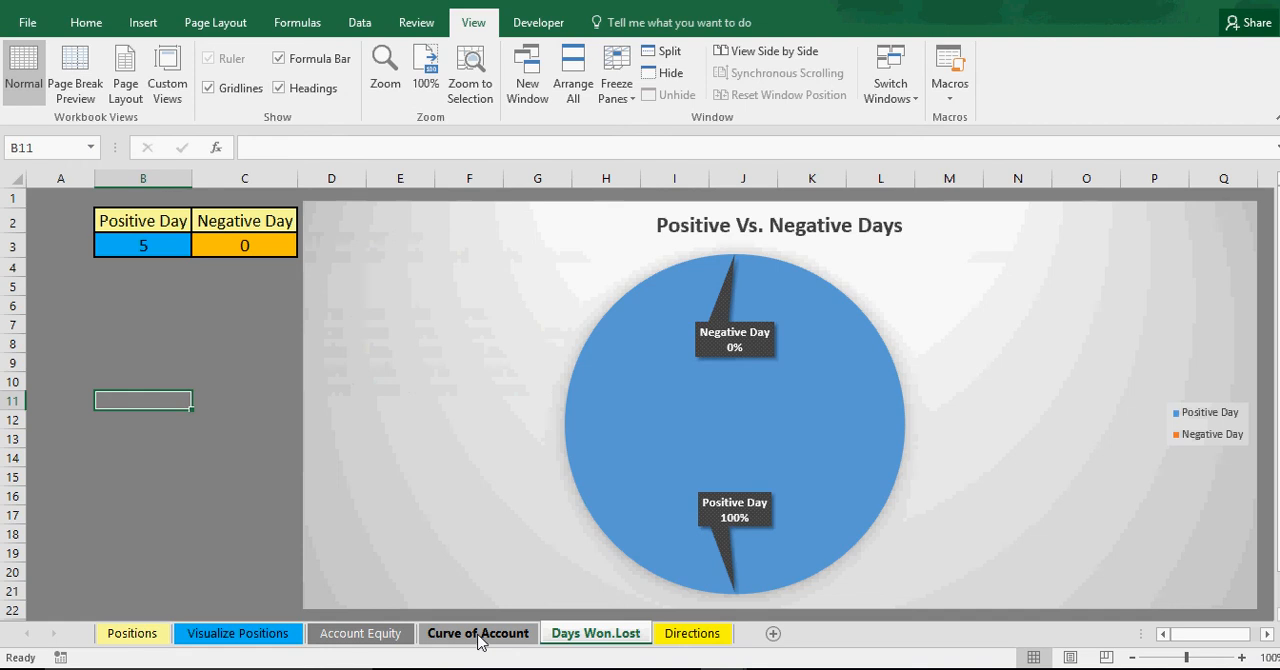
click(480, 641)
Set the Equity Mid-Day value for 12-Oct-16 to 14000 on the Account Equity sheet.
click(370, 640)
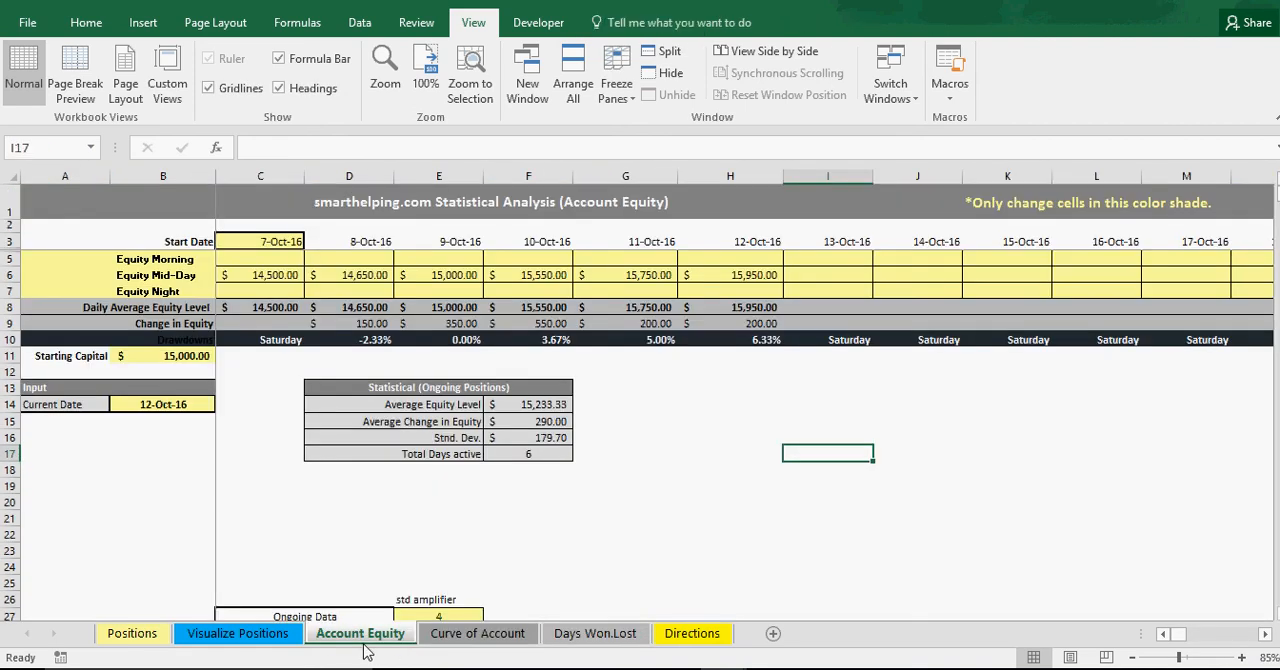
click(758, 274)
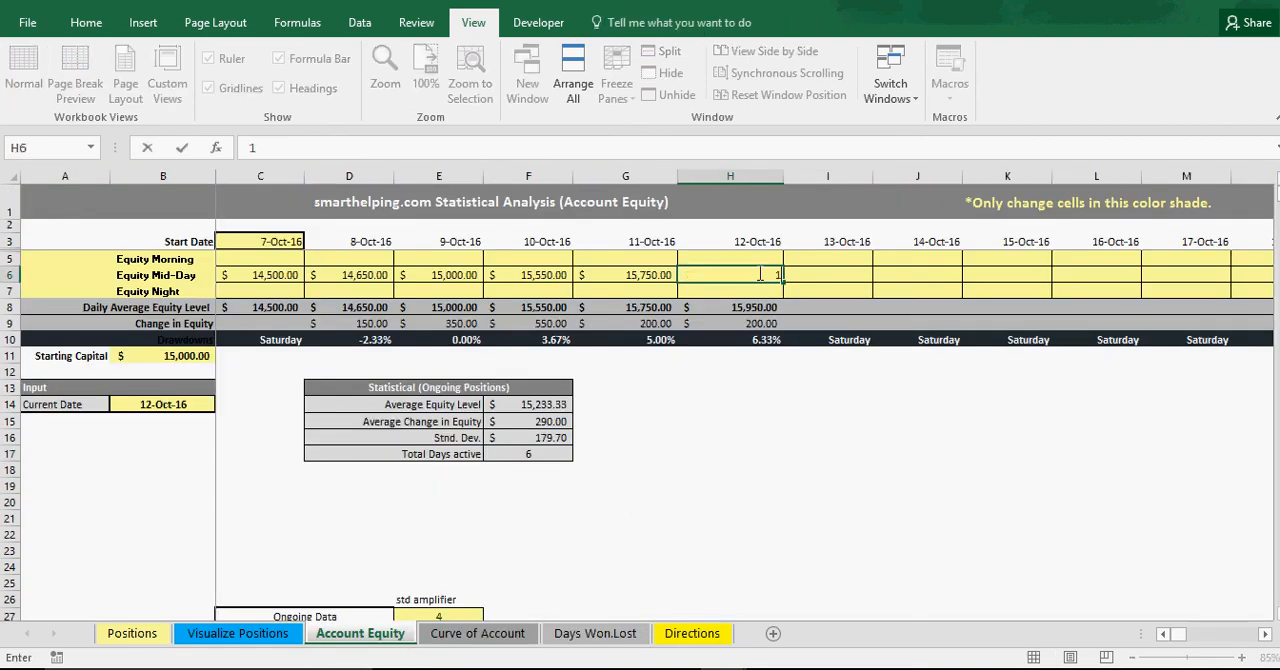
text(14000)
key(Return)
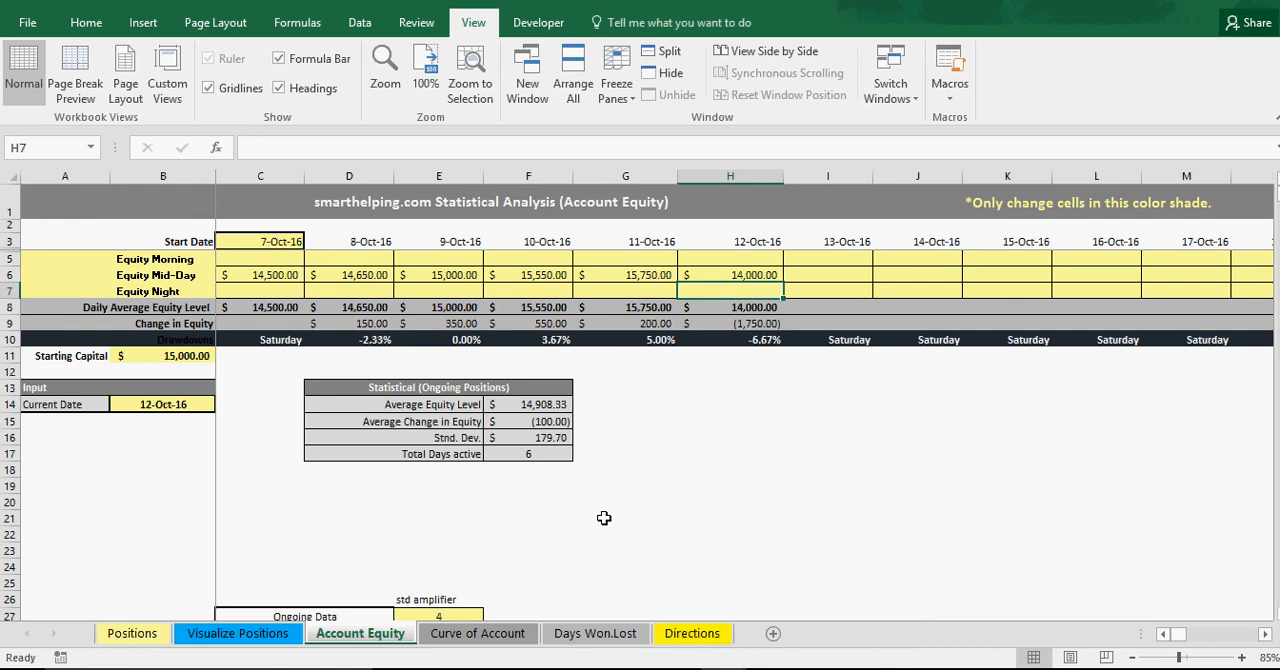
Review the Positive Vs. Negative Days pie chart and the daily equity change bell curve, and return to the Account Equity sheet.
click(594, 638)
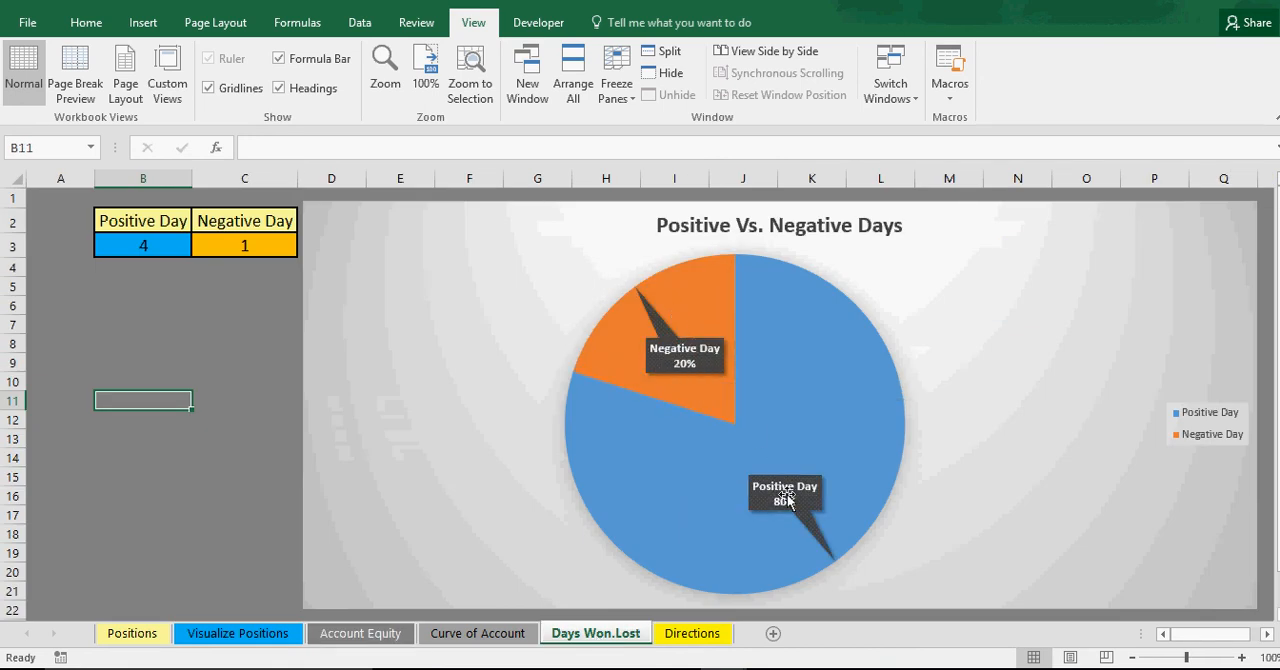
click(508, 638)
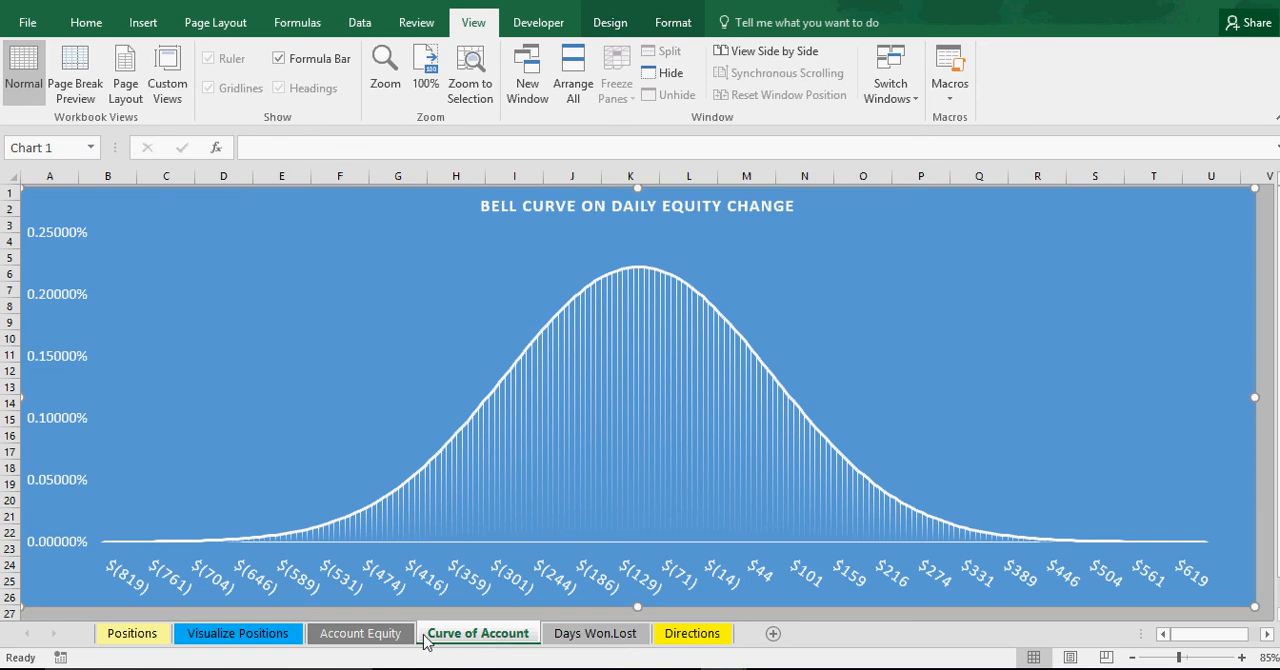
click(352, 643)
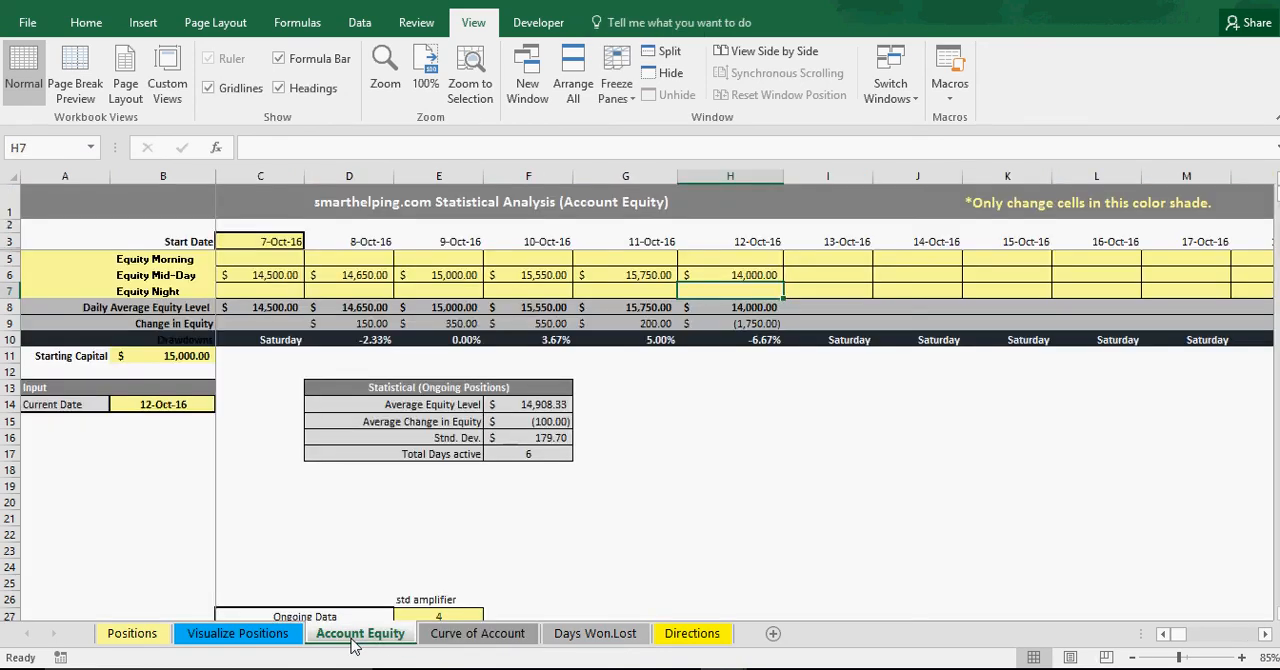
Examine the ongoing statistics and the curve data below them on the Account Equity sheet.
click(95, 27)
scroll(727, 503, down, 1)
scroll(727, 503, down, 2)
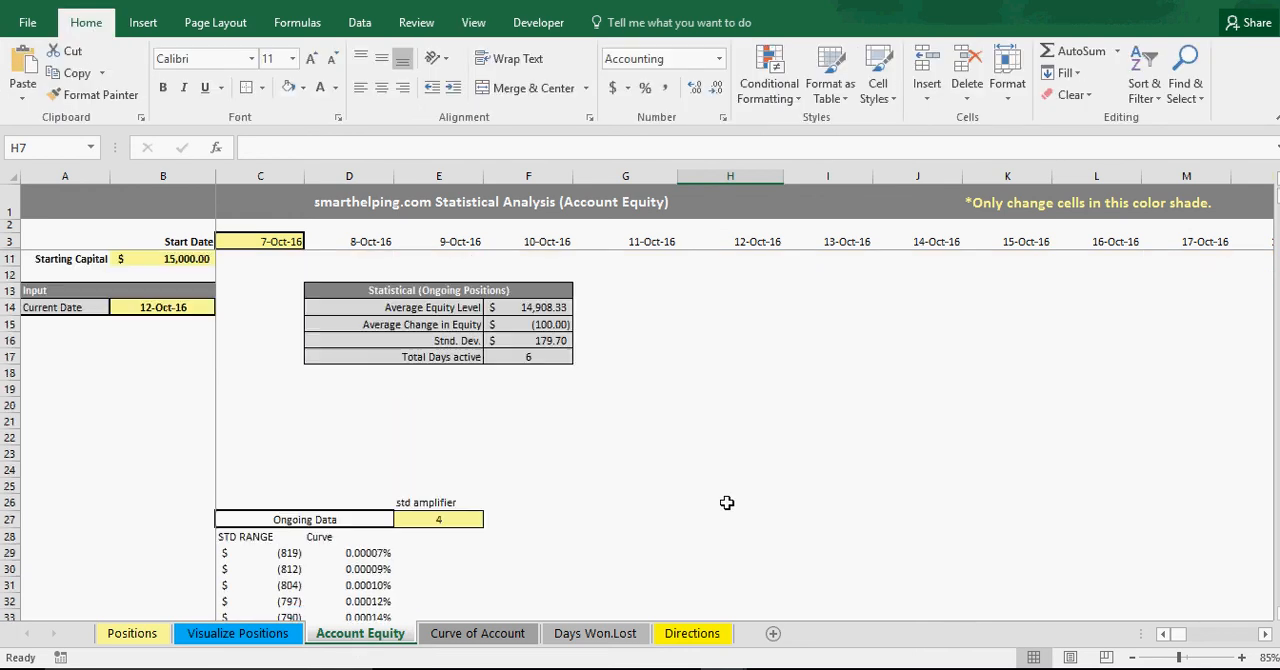
scroll(727, 503, up, 2)
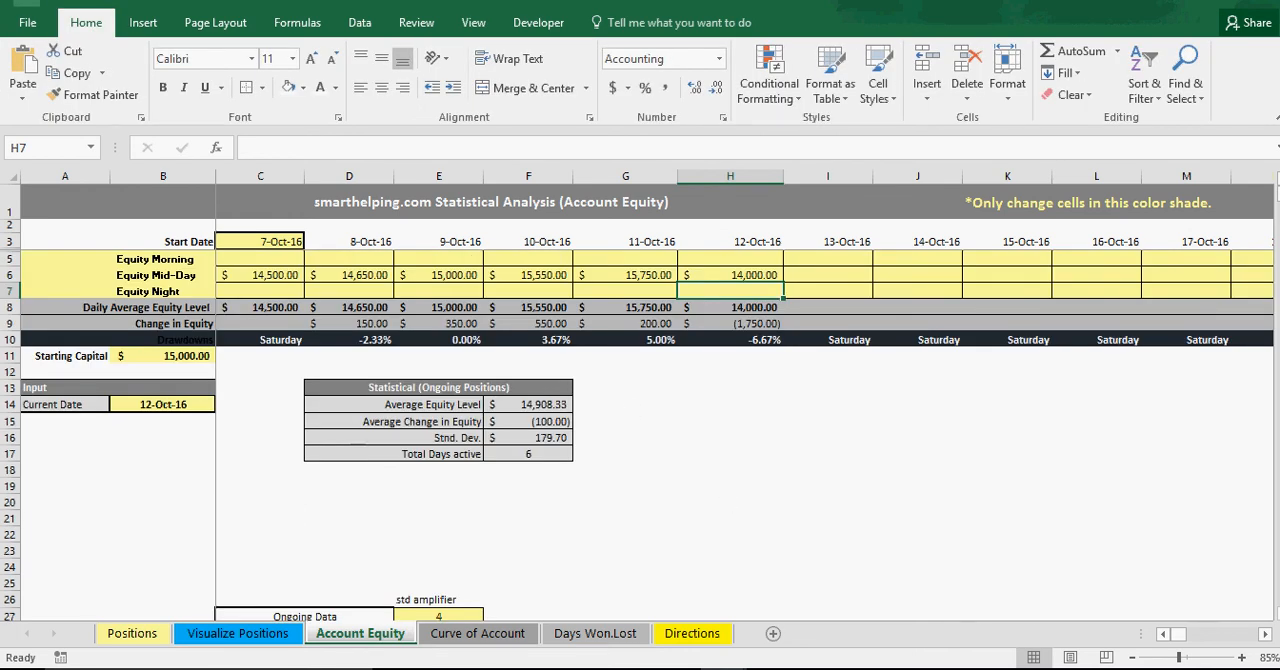